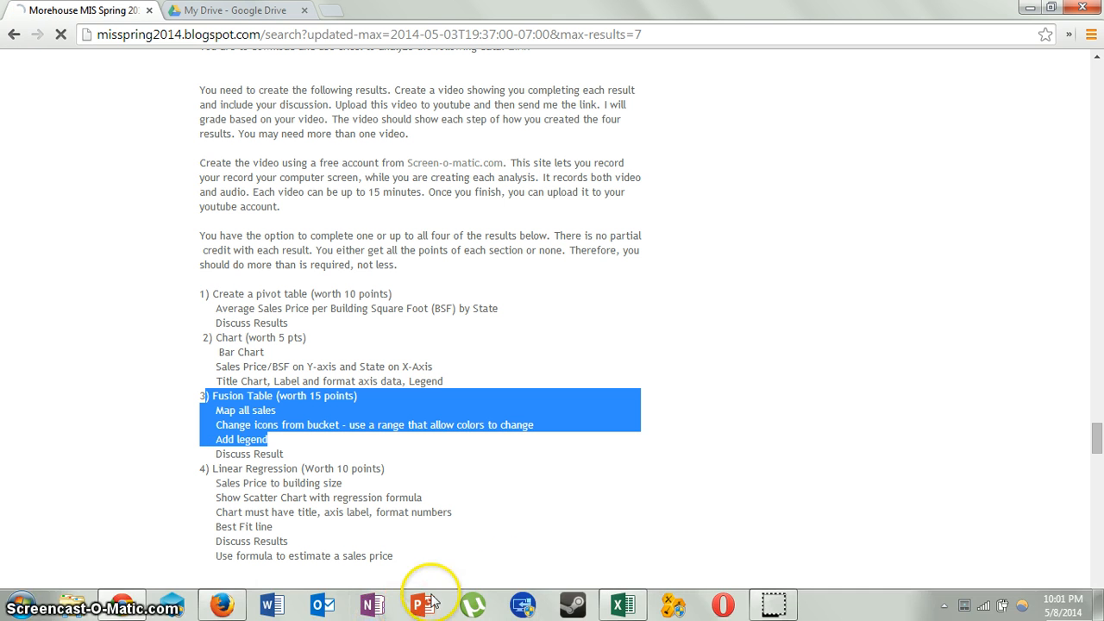
Step: Switch to the Excel workbook and start a CONCATENATE formula in H2 joining A2 and B2, each followed by a space
{"action": "left_click", "coordinate": [680, 606]}
{"action": "left_click", "coordinate": [623, 604]}
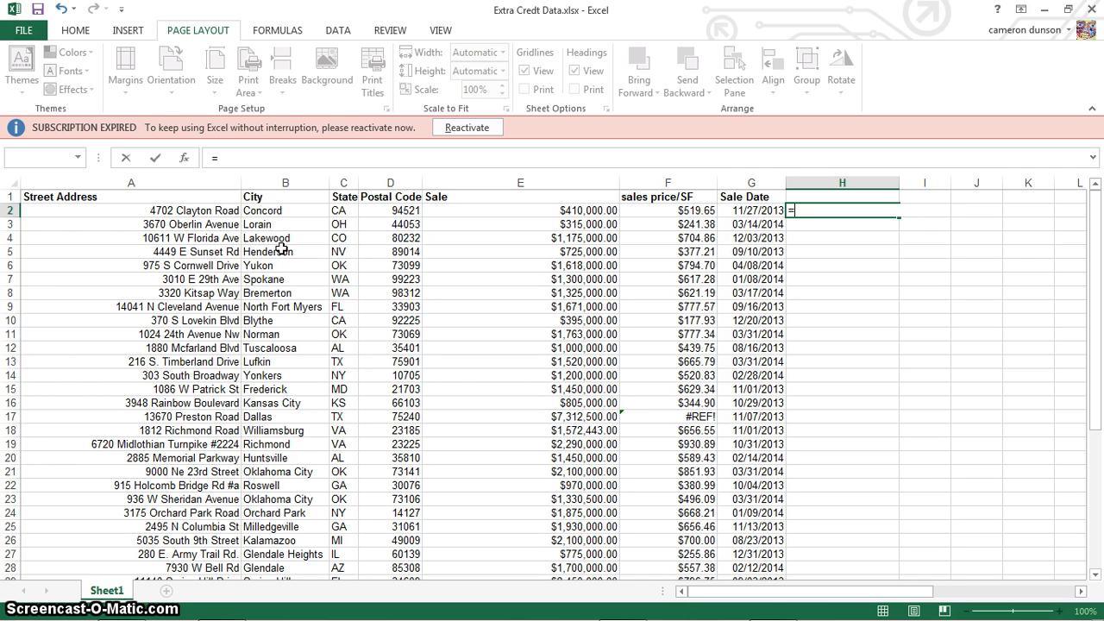
{"action": "type", "text": "con"}
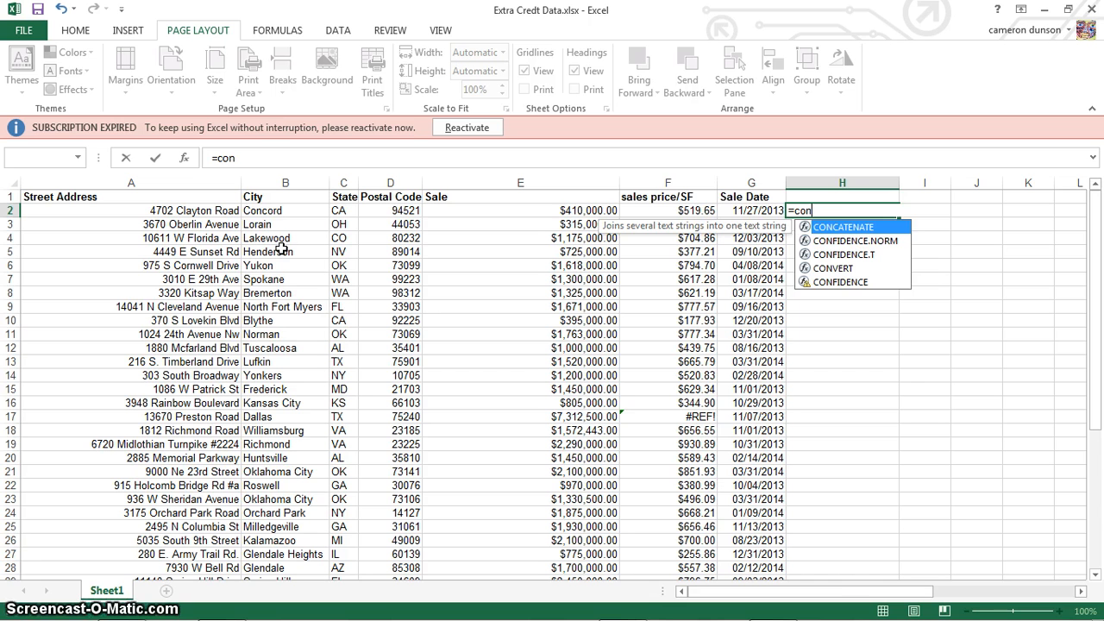
{"action": "double_click", "coordinate": [854, 227]}
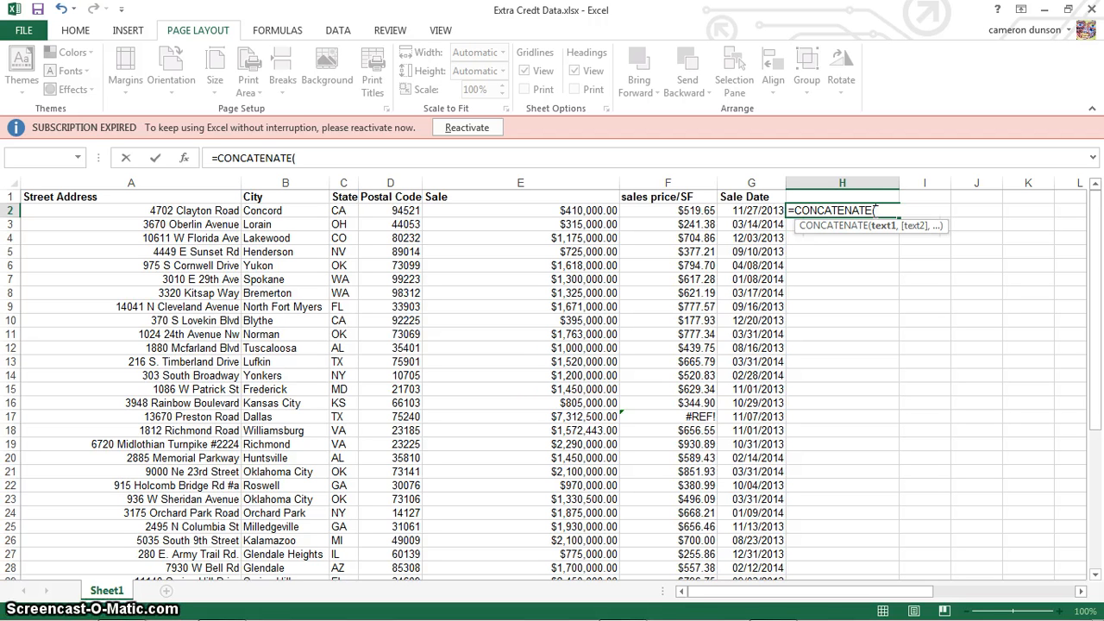
{"action": "left_click", "coordinate": [211, 212]}
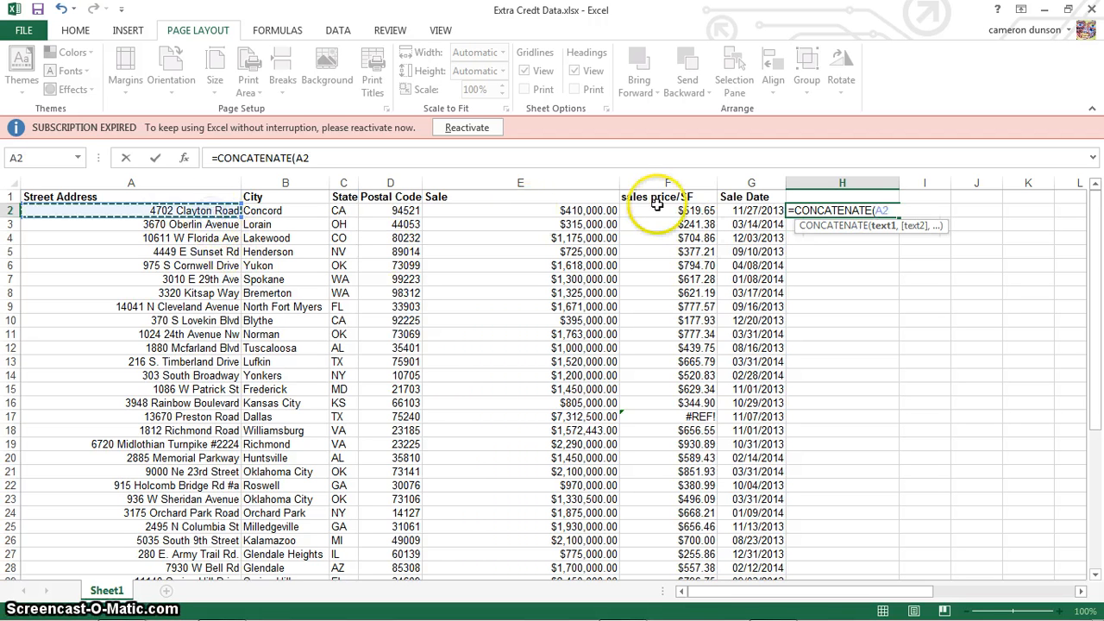
{"action": "type", "text": ","}
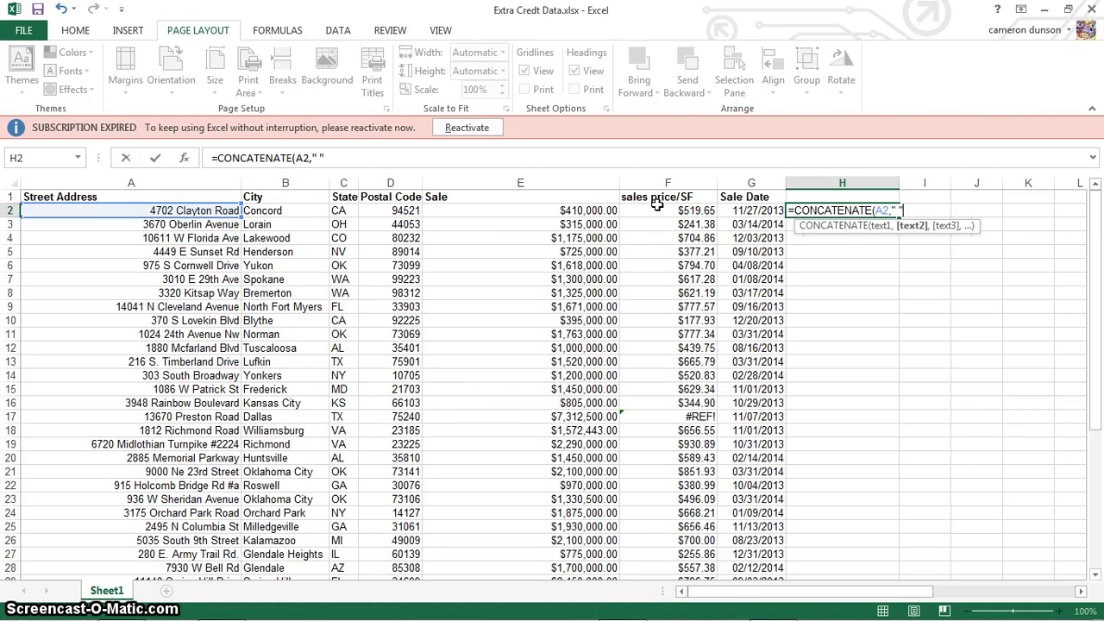
{"action": "type", "text": "\" \","}
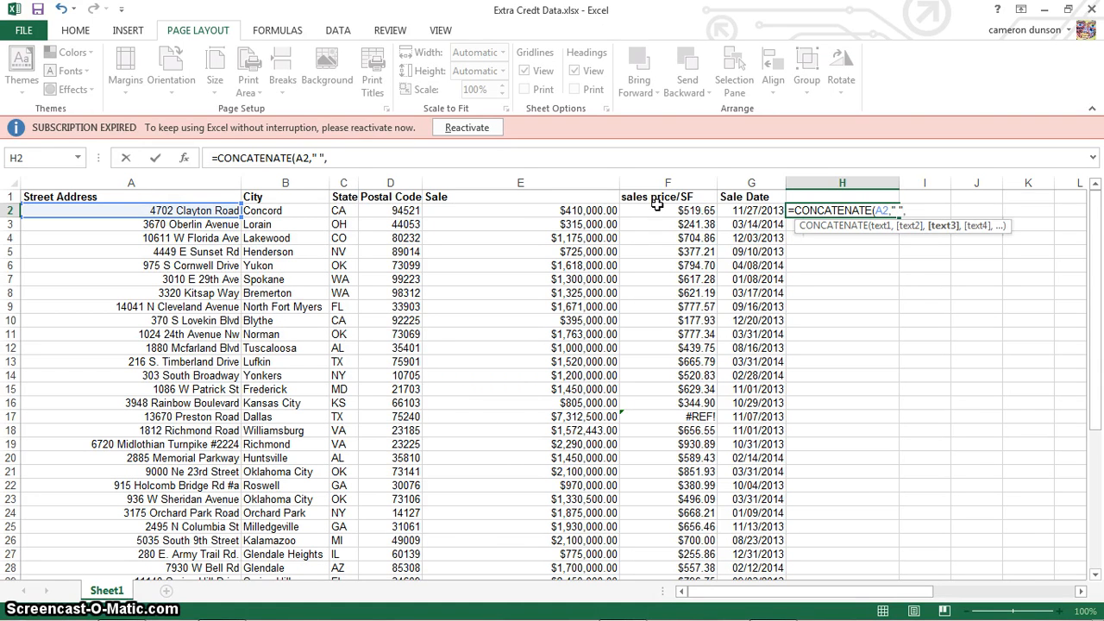
{"action": "type", "text": "B"}
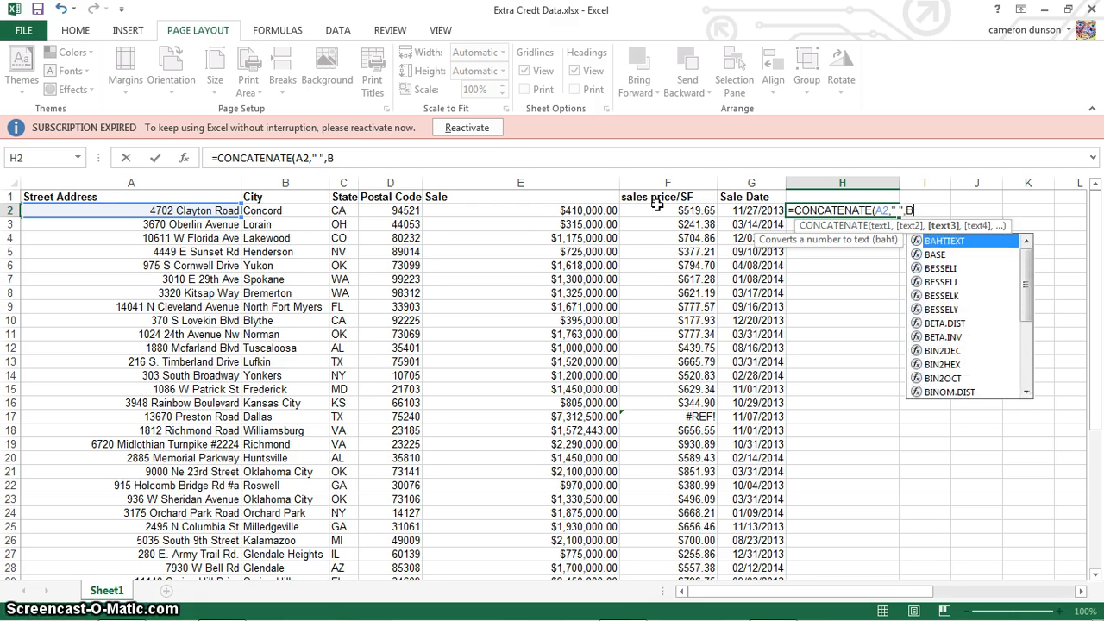
{"action": "type", "text": "2"}
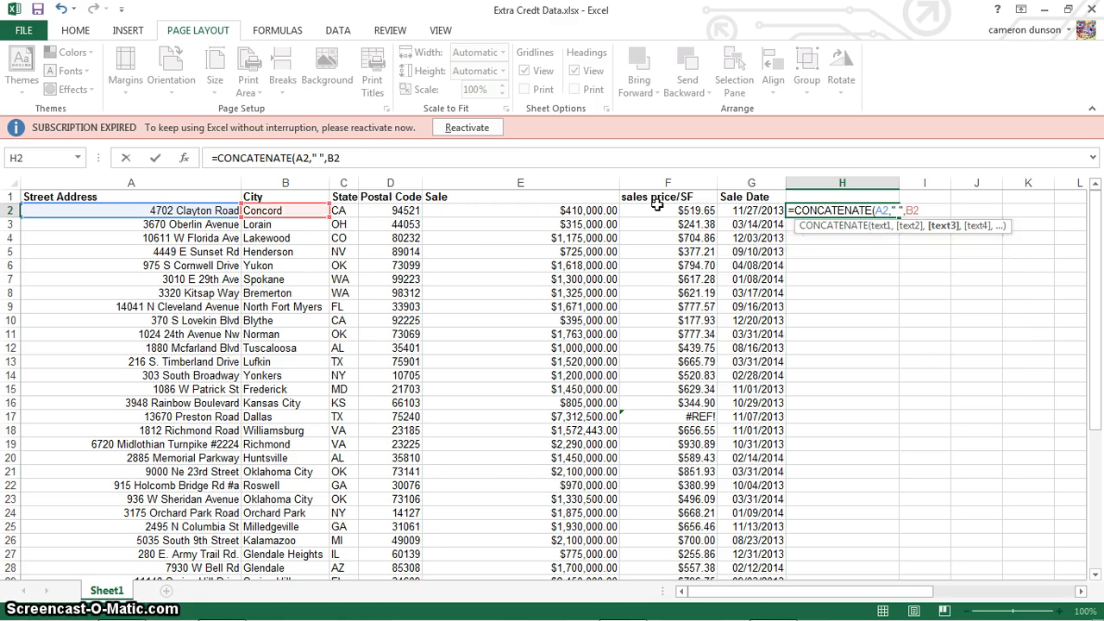
{"action": "type", "text": ","}
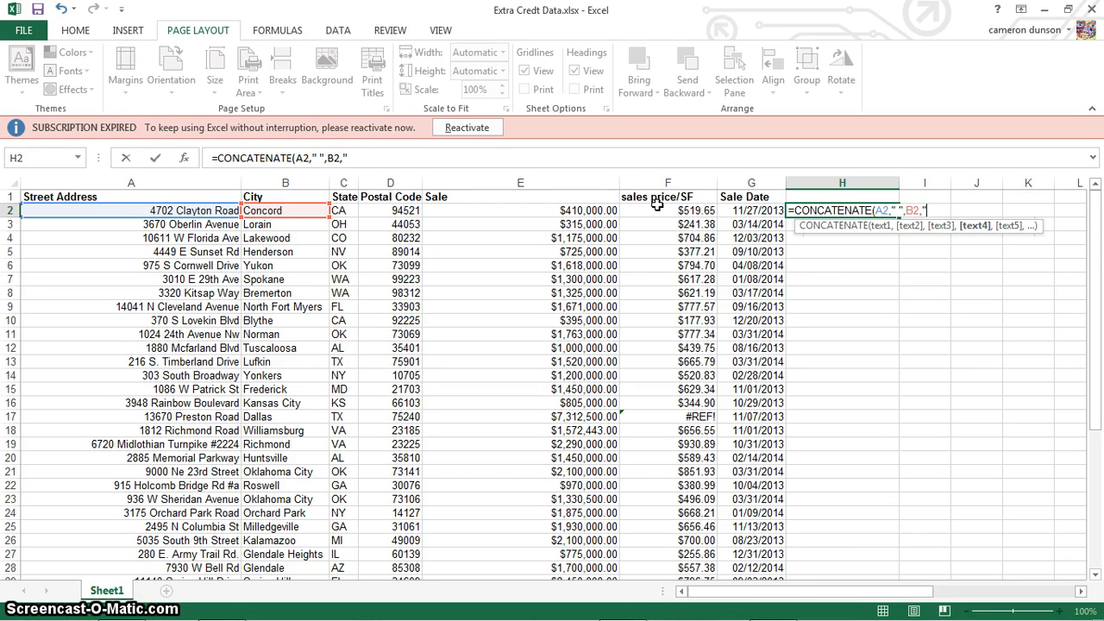
{"action": "type", "text": "\" \""}
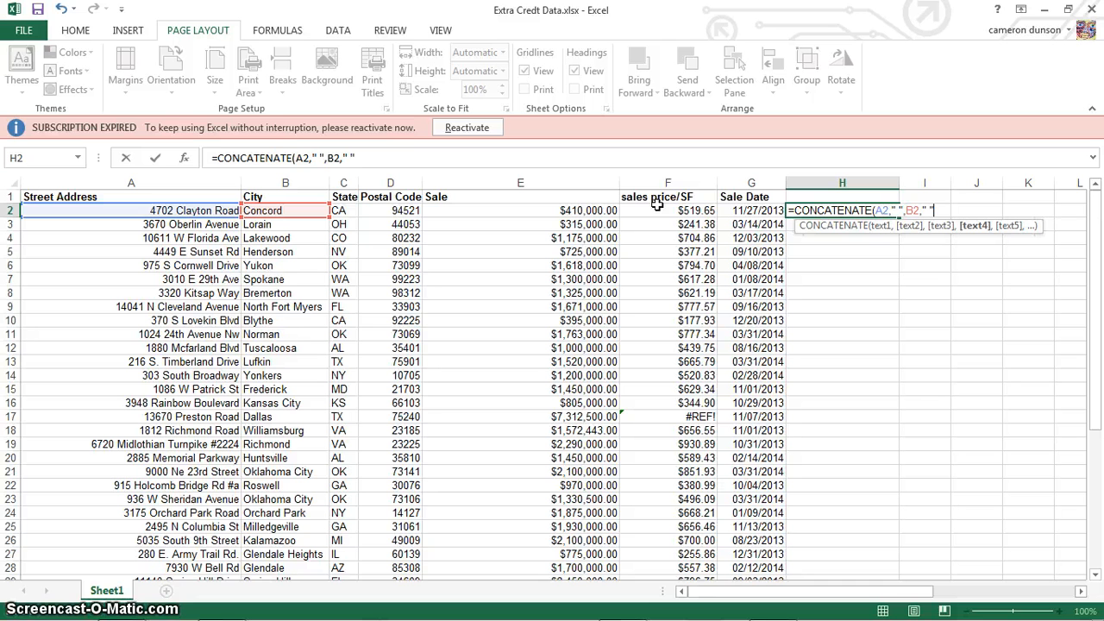
{"action": "type", "text": ","}
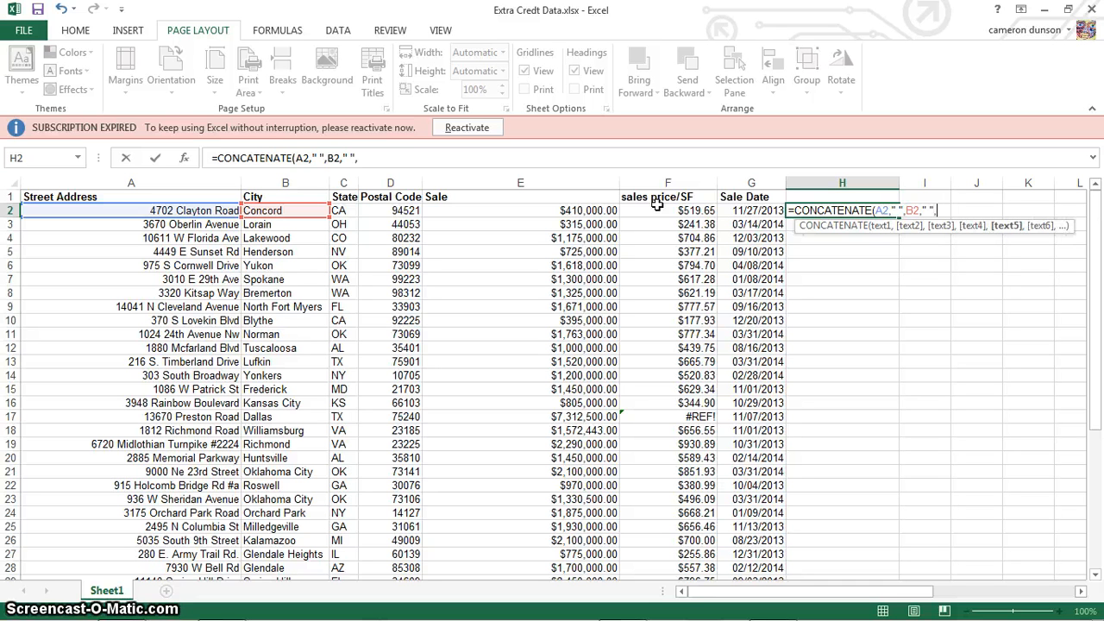
Step: Finish the formula by adding C2, a space and D2, and enter it
{"action": "left_click", "coordinate": [338, 211]}
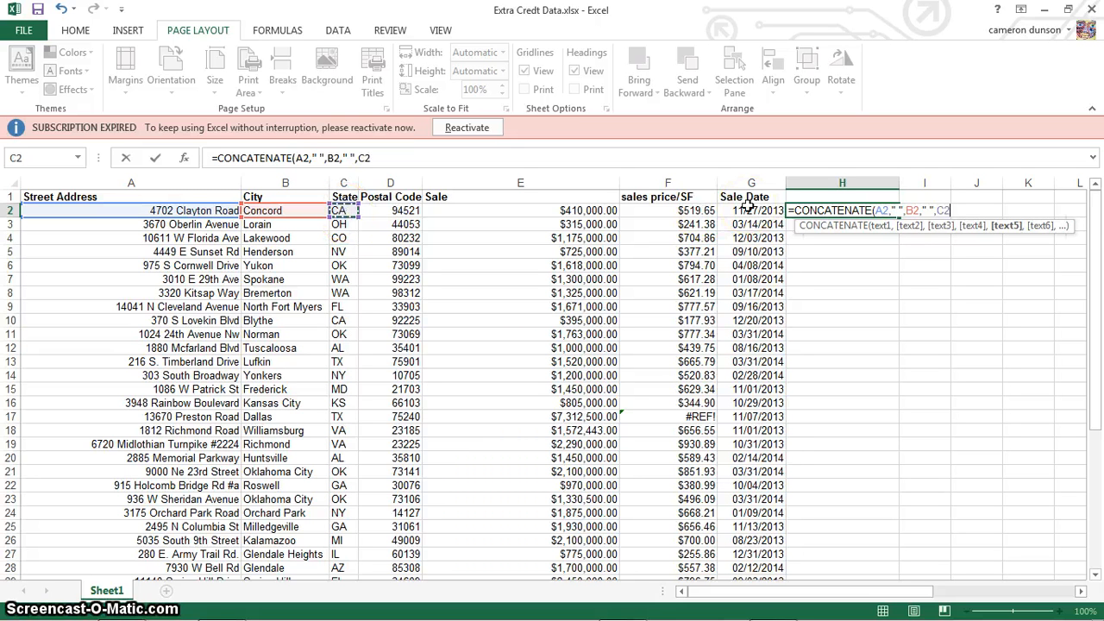
{"action": "type", "text": ",\""}
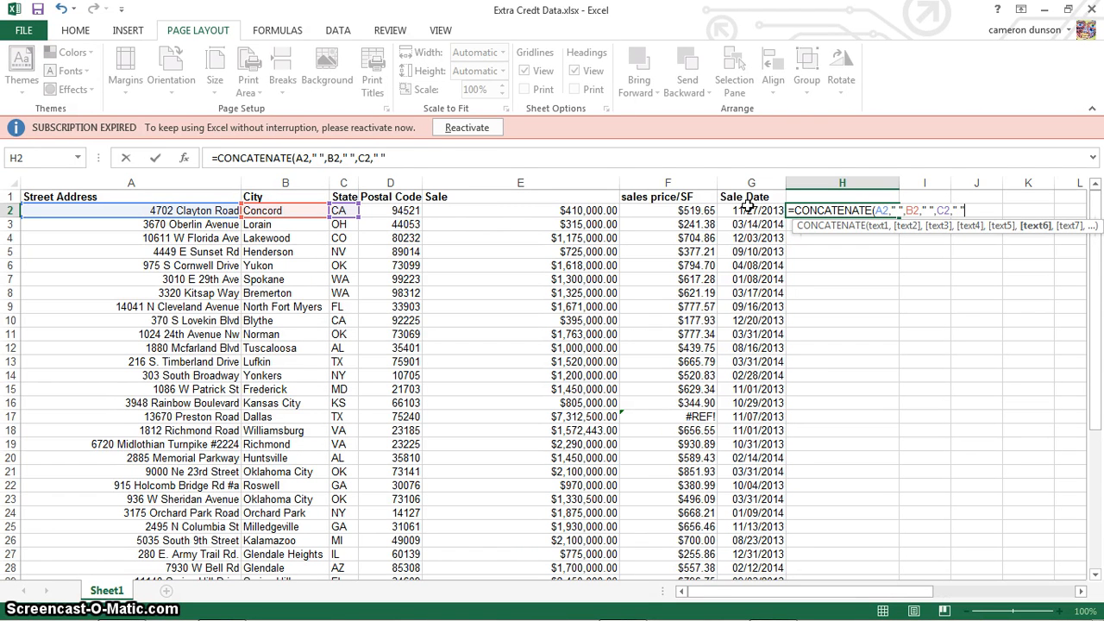
{"action": "type", "text": " \","}
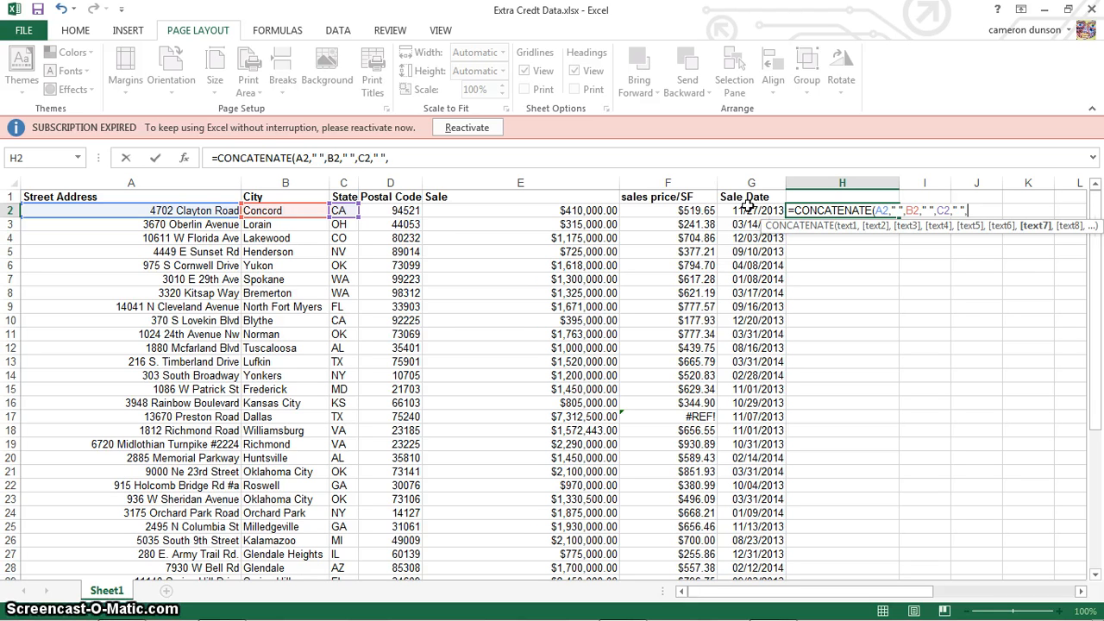
{"action": "type", "text": "D"}
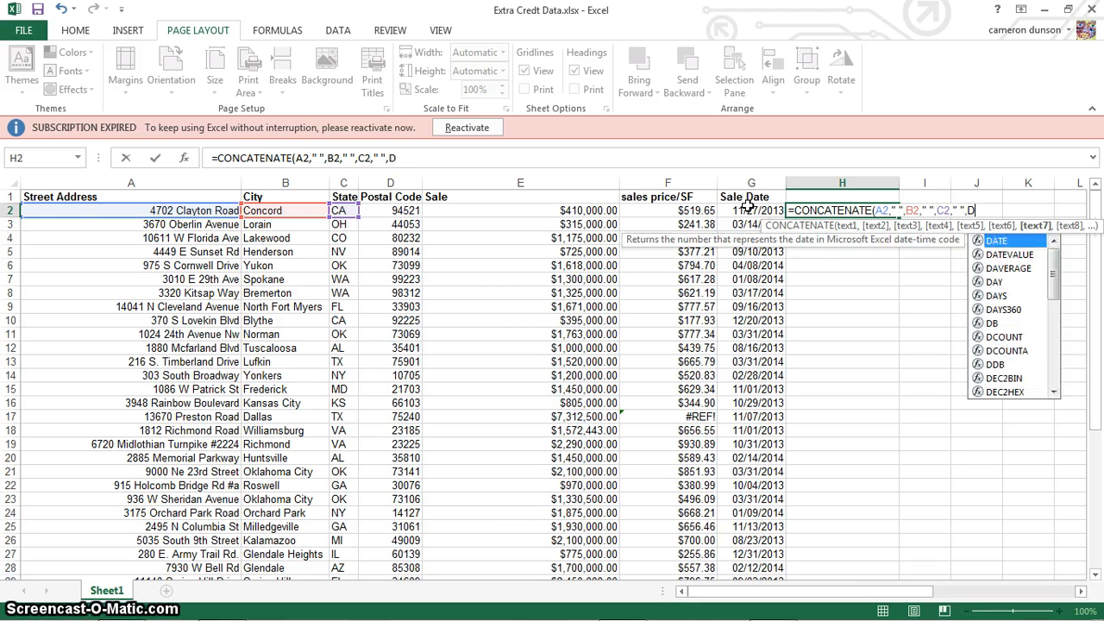
{"action": "type", "text": "2"}
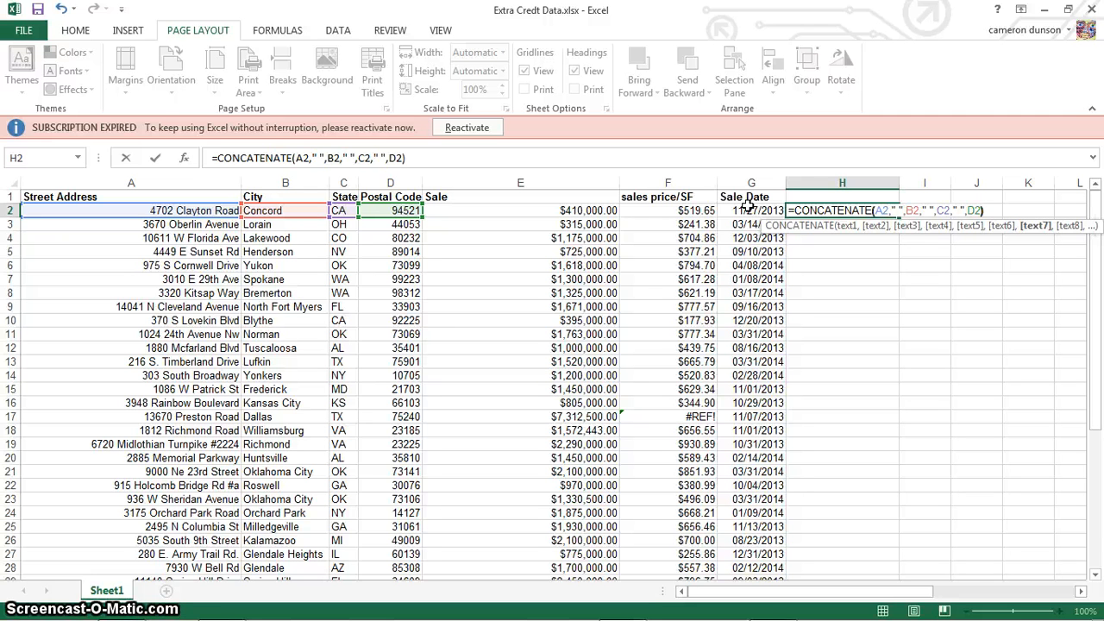
{"action": "type", "text": ")"}
{"action": "key", "text": "Return"}
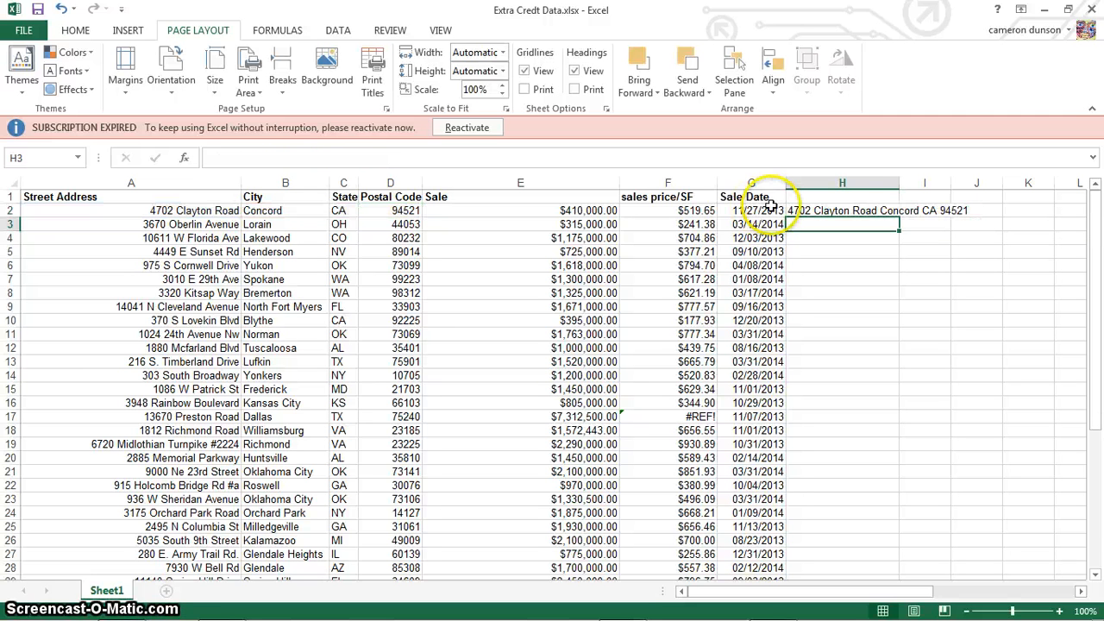
Step: Widen column H and copy the H2 formula down through row 44
{"action": "left_click_drag", "start_coordinate": [899, 184], "coordinate": [984, 184]}
{"action": "left_click", "coordinate": [923, 211]}
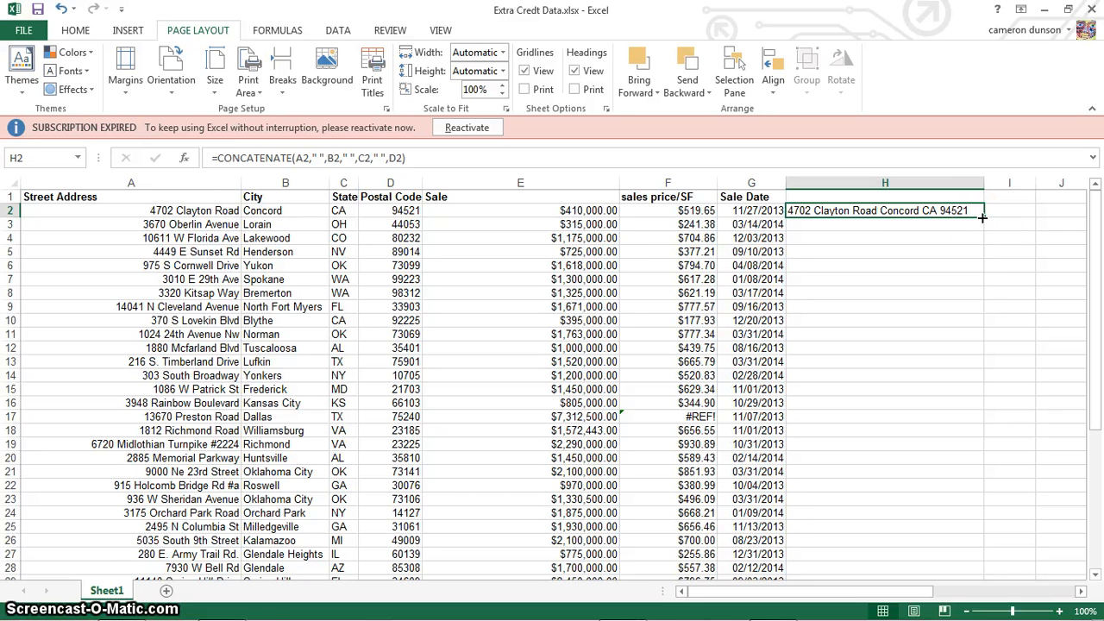
{"action": "left_click_drag", "start_coordinate": [982, 219], "coordinate": [944, 523]}
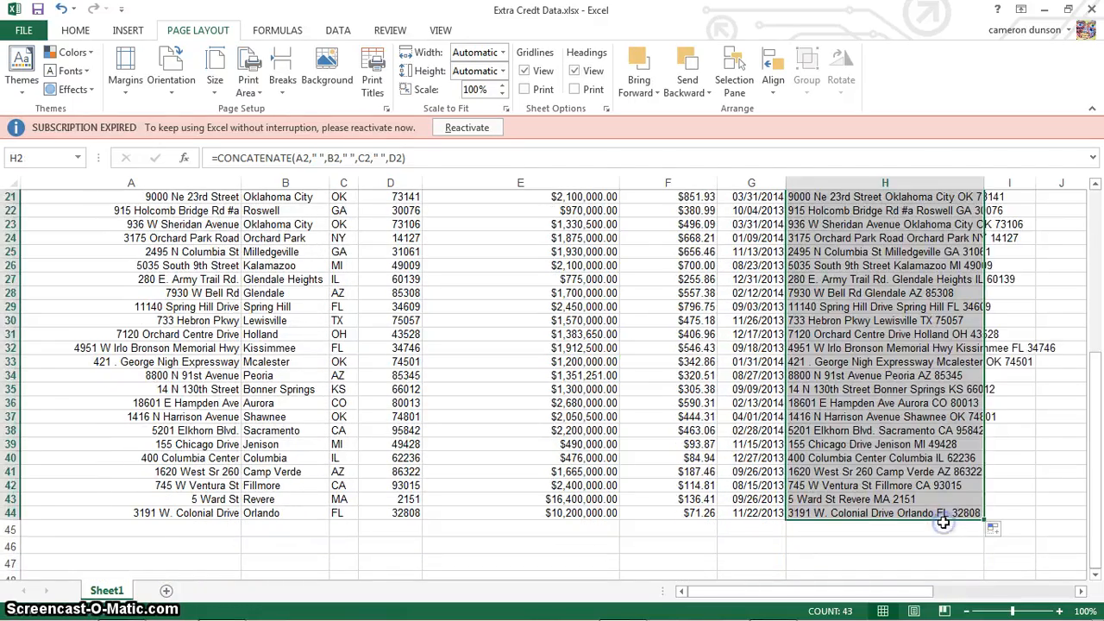
{"action": "scroll", "coordinate": [944, 523], "scroll_direction": "up", "scroll_amount": 7}
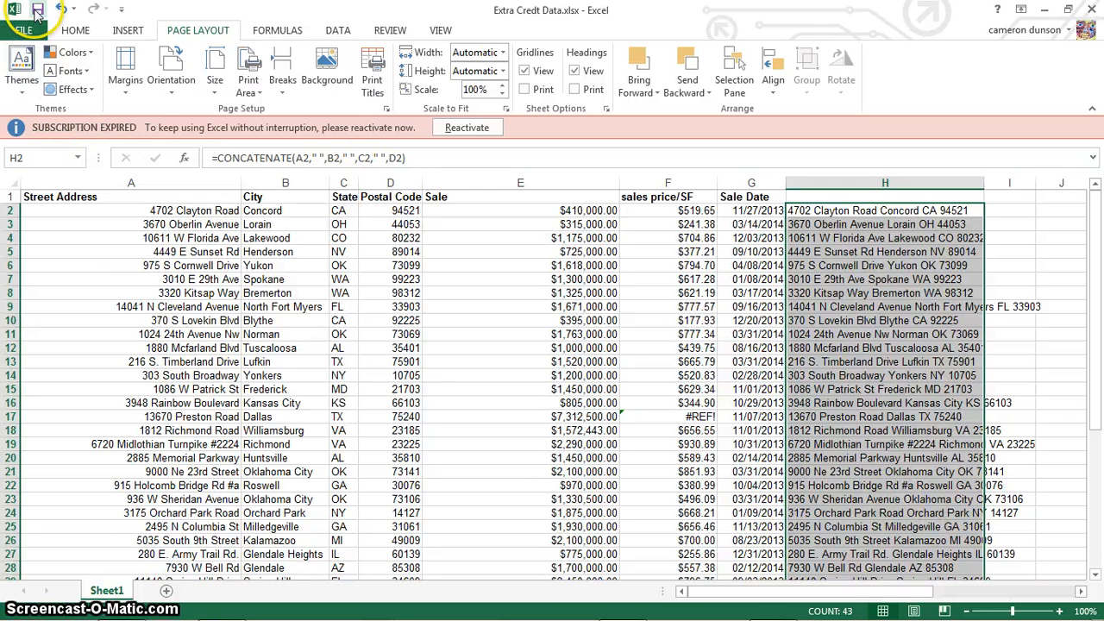
Step: Save the workbook as Extra Credt Data.xlsx in the Documents library
{"action": "left_click", "coordinate": [37, 32]}
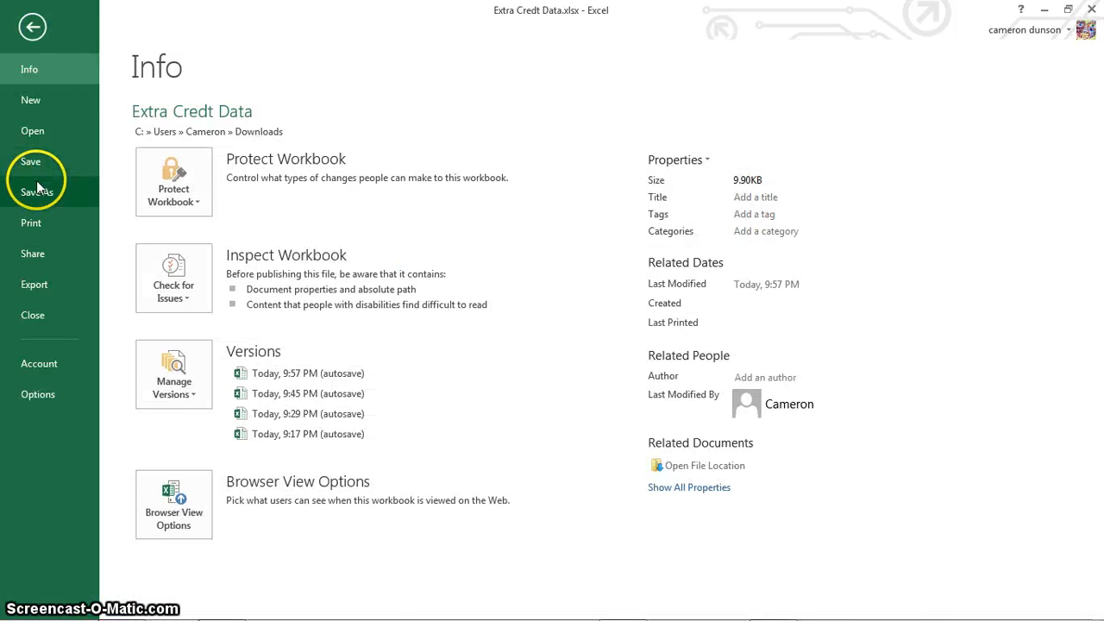
{"action": "left_click", "coordinate": [36, 192]}
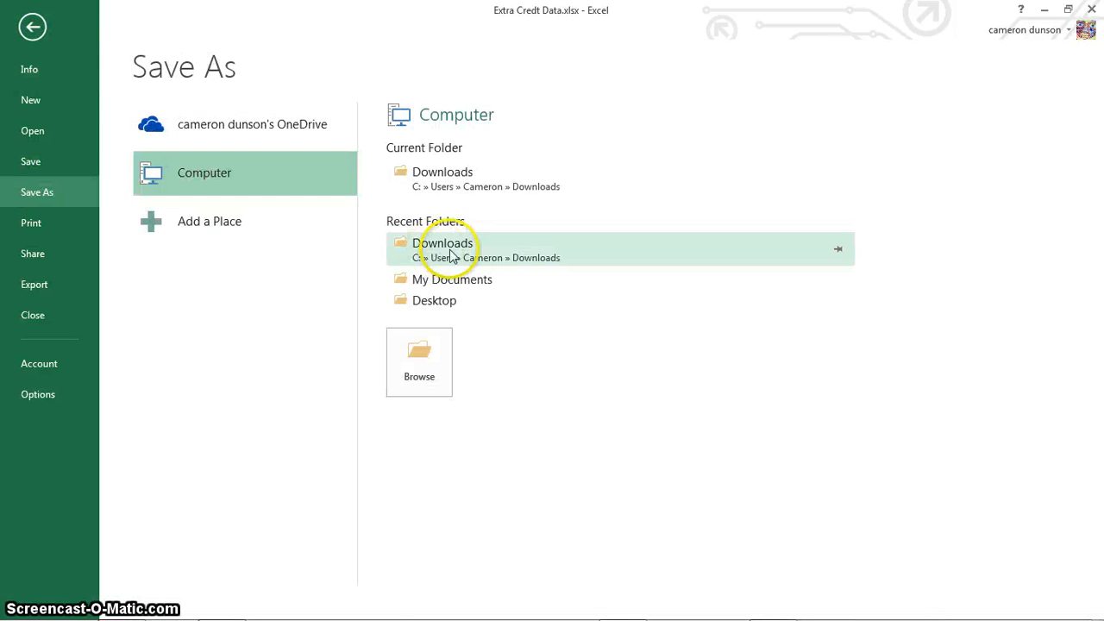
{"action": "left_click", "coordinate": [426, 284]}
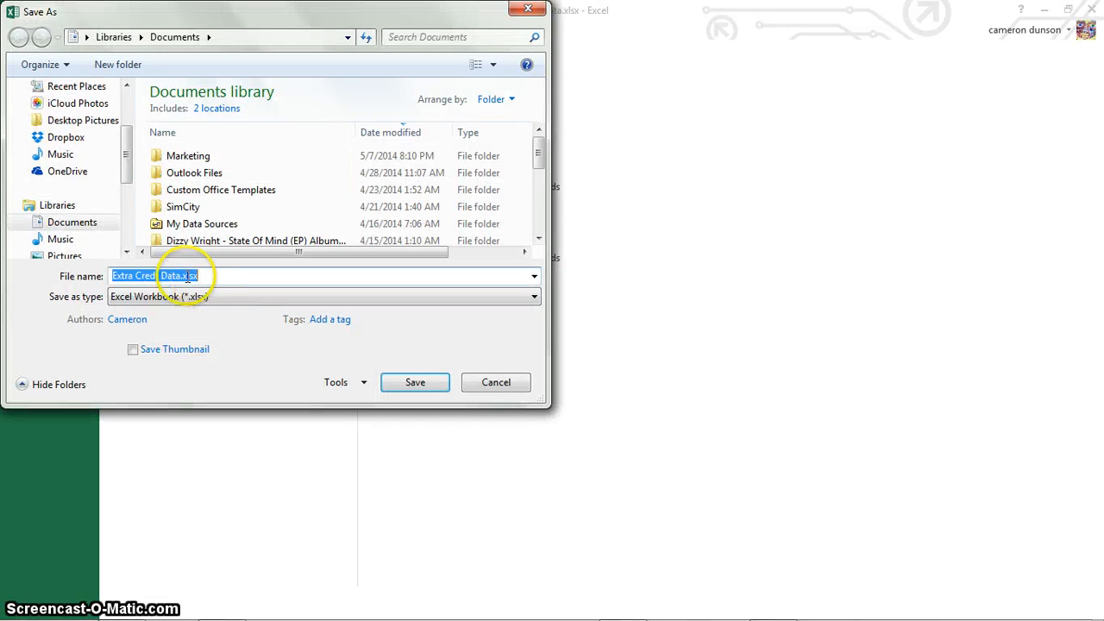
{"action": "left_click", "coordinate": [402, 386]}
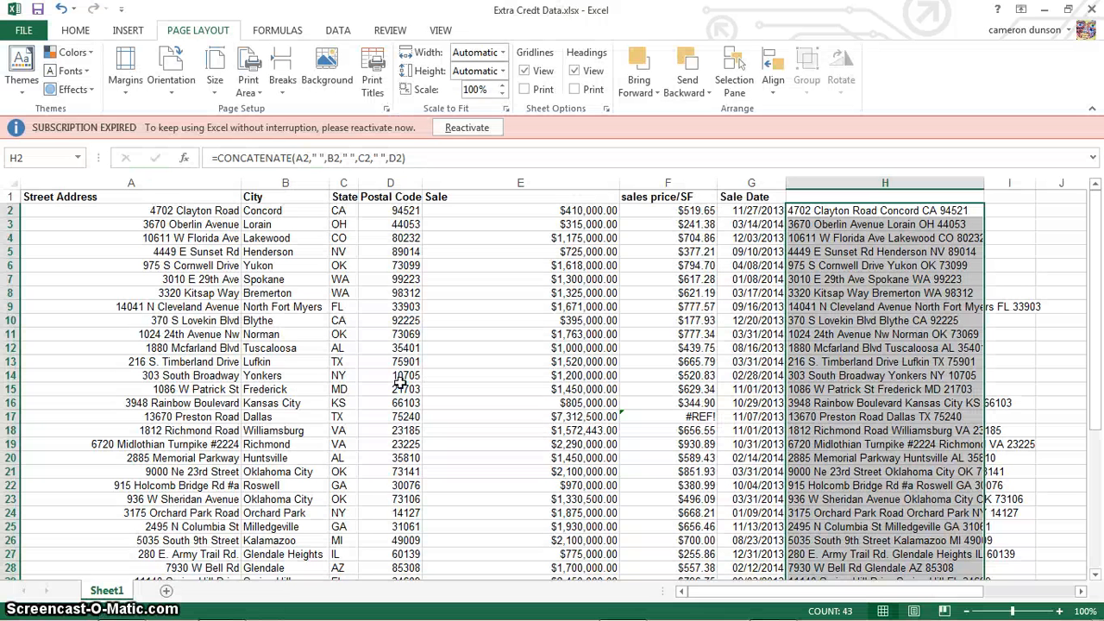
Step: Switch to the Google Drive tab in the browser and open the dialog for connecting more apps to Drive
{"action": "mouse_move", "coordinate": [112, 608]}
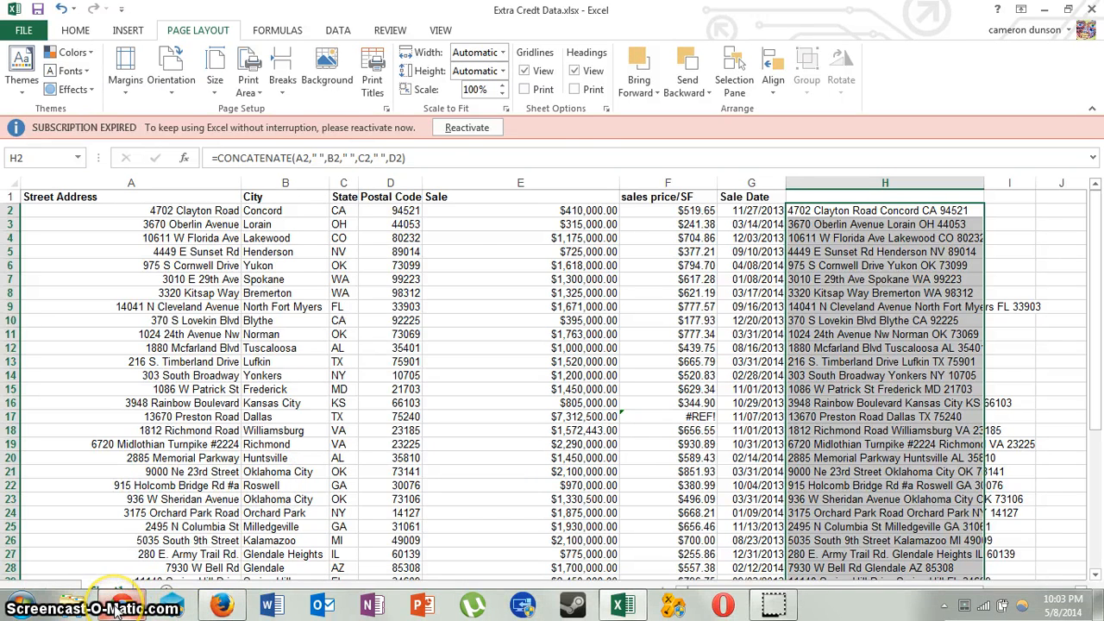
{"action": "left_click", "coordinate": [120, 509]}
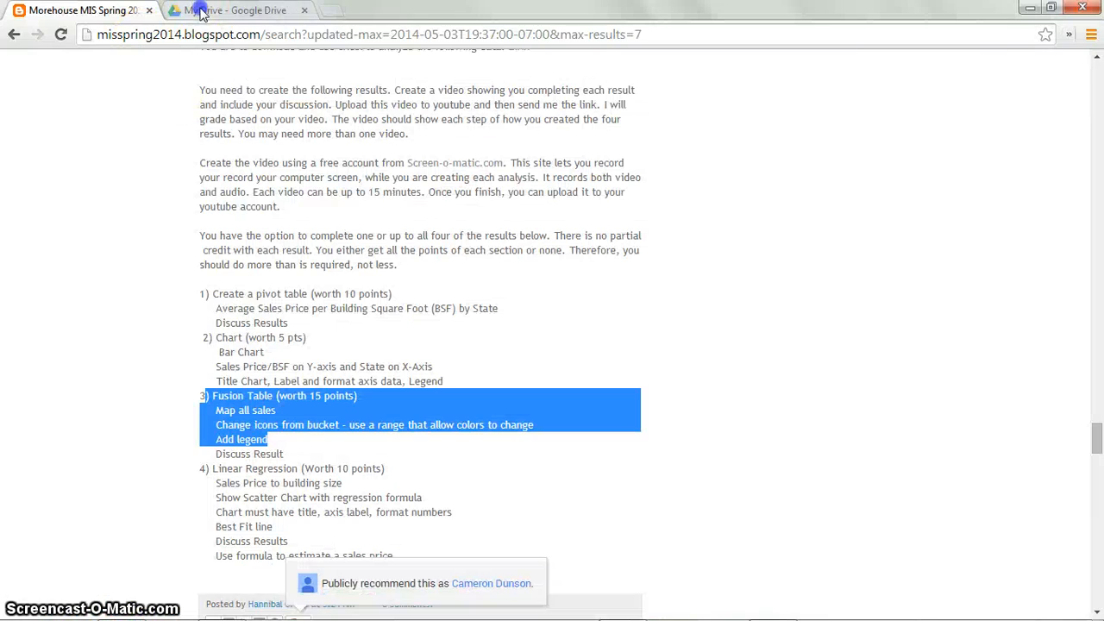
{"action": "left_click", "coordinate": [201, 11]}
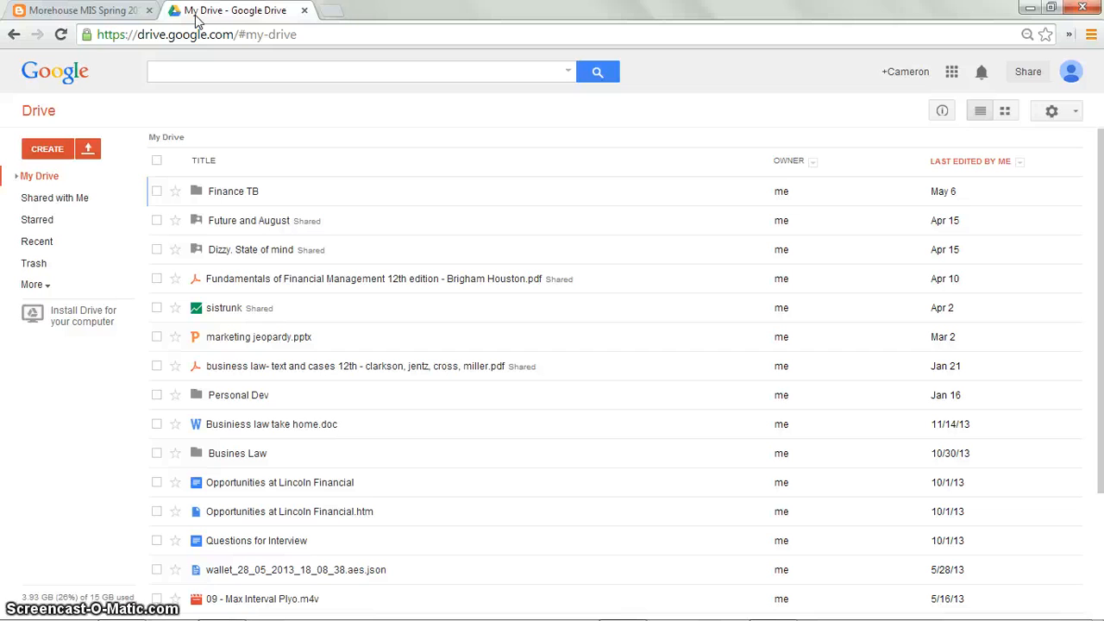
{"action": "left_click", "coordinate": [61, 154]}
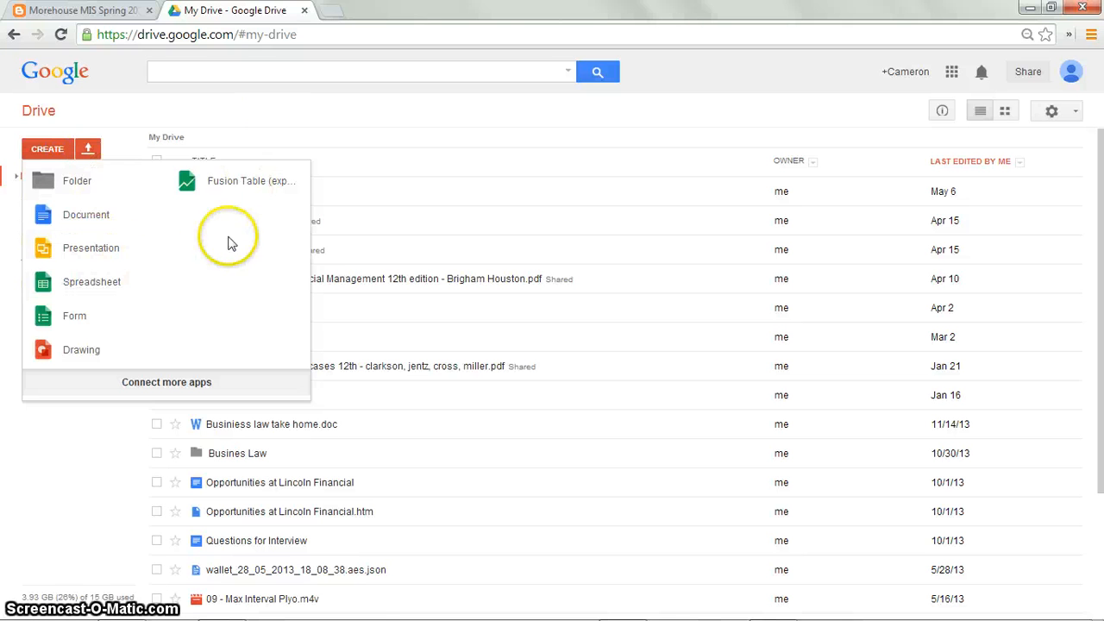
{"action": "left_click", "coordinate": [166, 382]}
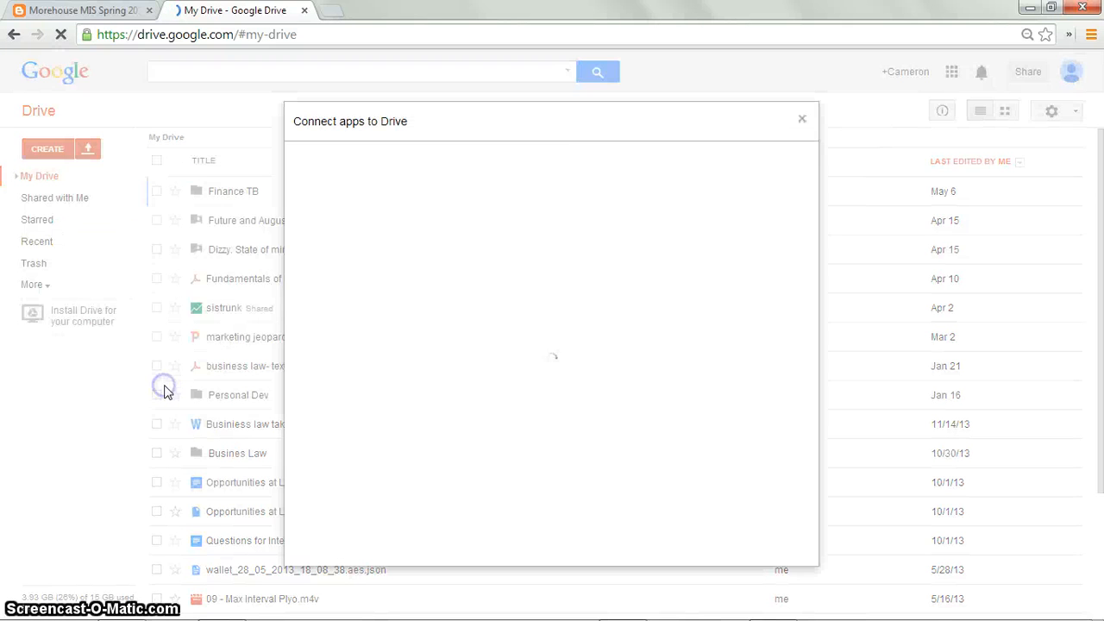
Step: Search the Drive app catalogue for fusion, then close the dialog and return to My Drive
{"action": "left_click", "coordinate": [546, 176]}
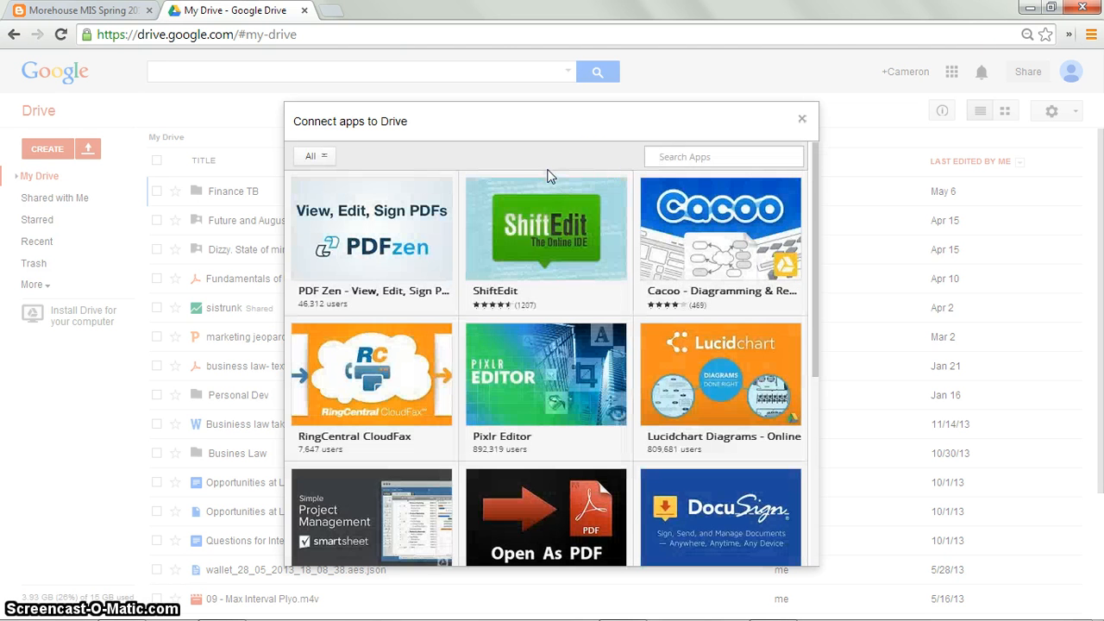
{"action": "left_click", "coordinate": [649, 156]}
{"action": "type", "text": "fusion"}
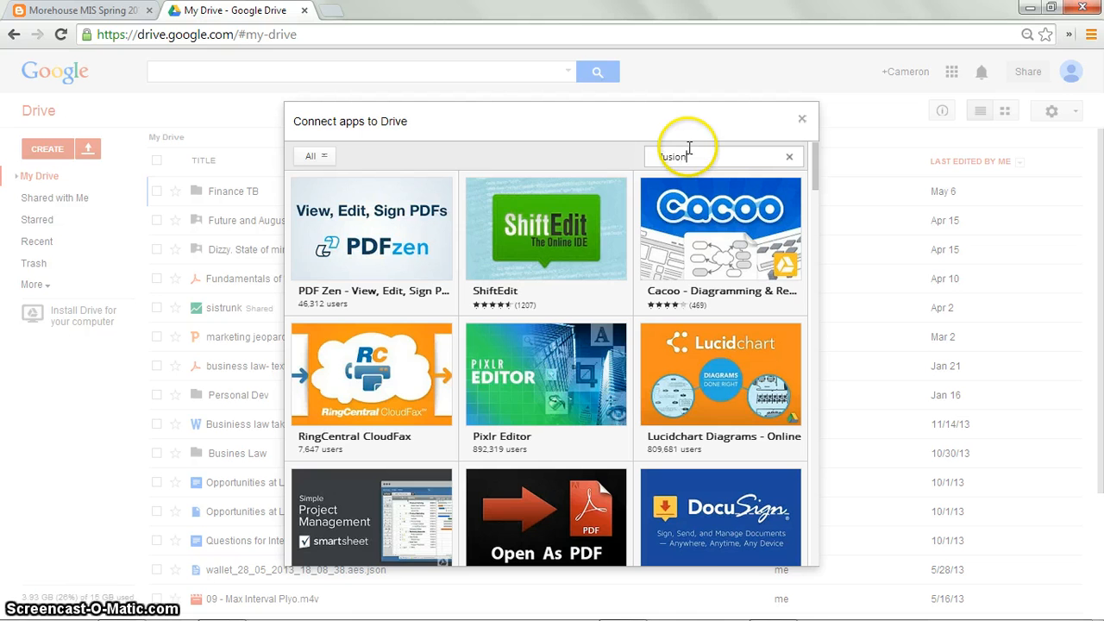
{"action": "key", "text": "Return"}
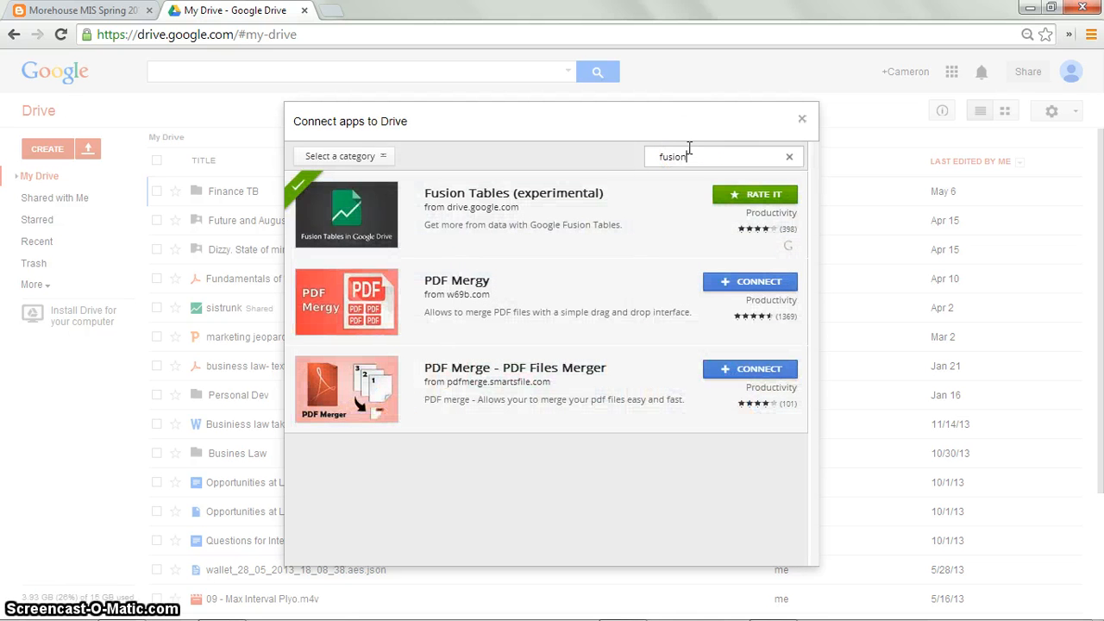
{"action": "left_click", "coordinate": [730, 204]}
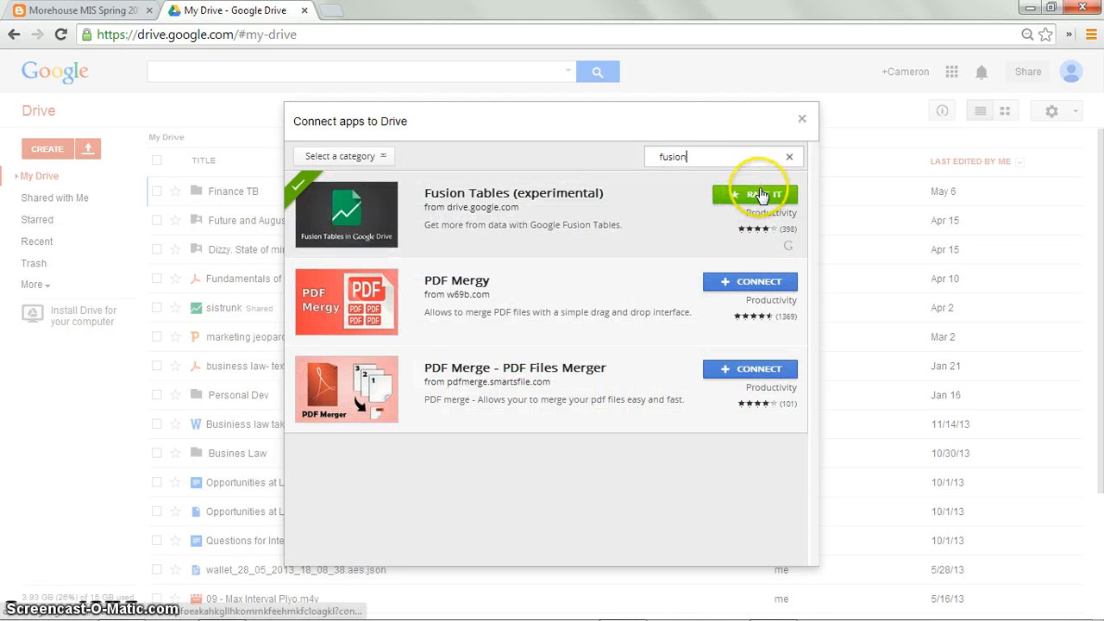
{"action": "left_click", "coordinate": [801, 119]}
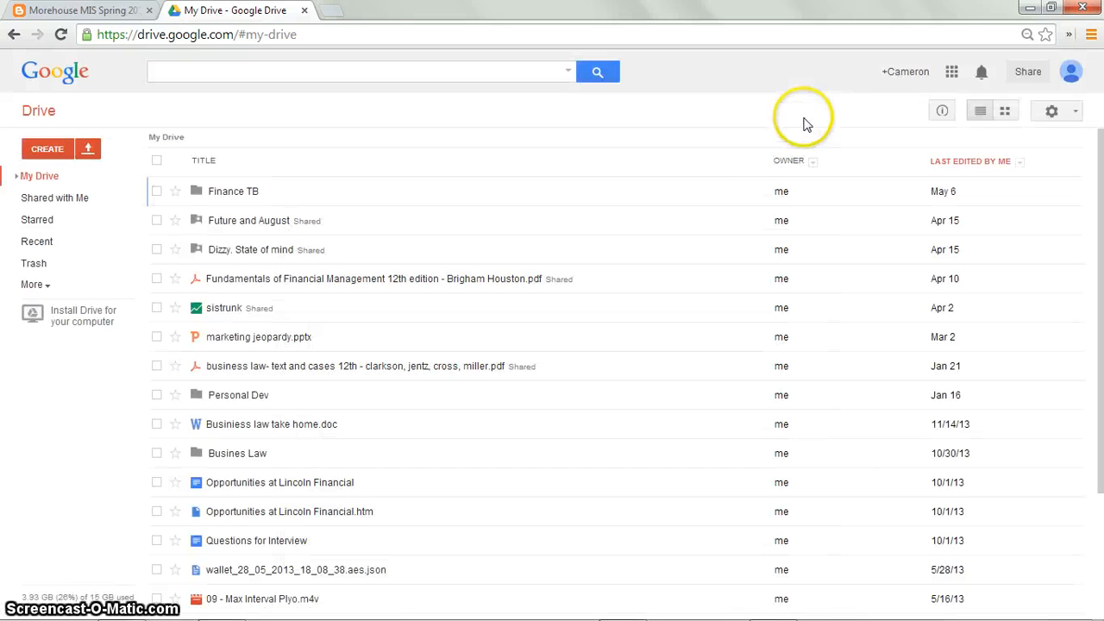
{"action": "left_click", "coordinate": [29, 177]}
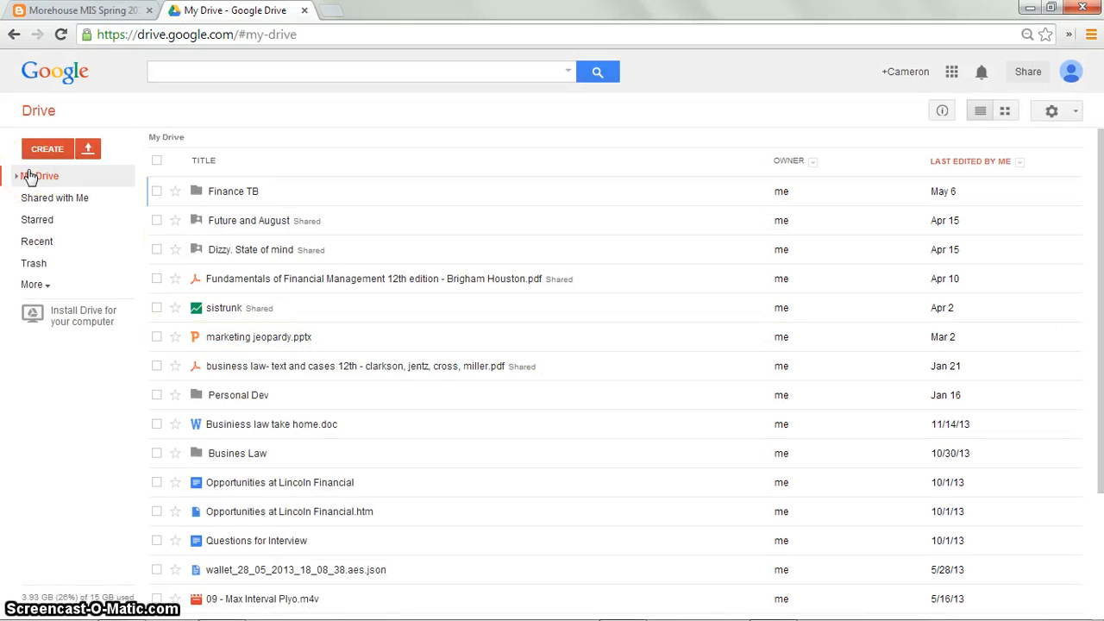
Step: Create a new Fusion Table from My Drive
{"action": "left_click", "coordinate": [51, 149]}
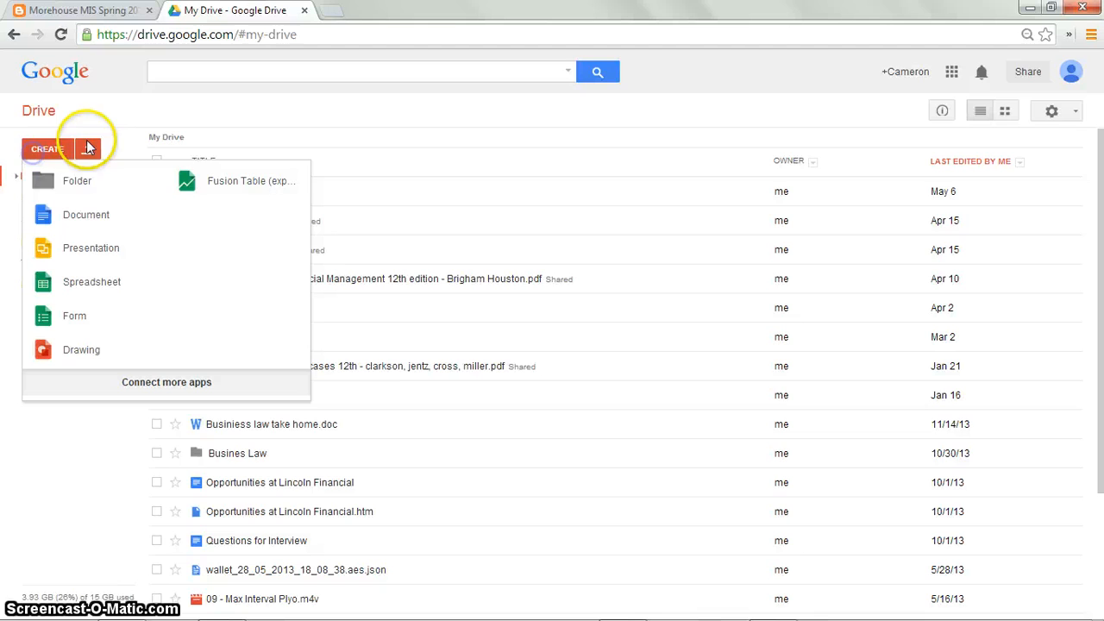
{"action": "left_click", "coordinate": [188, 188]}
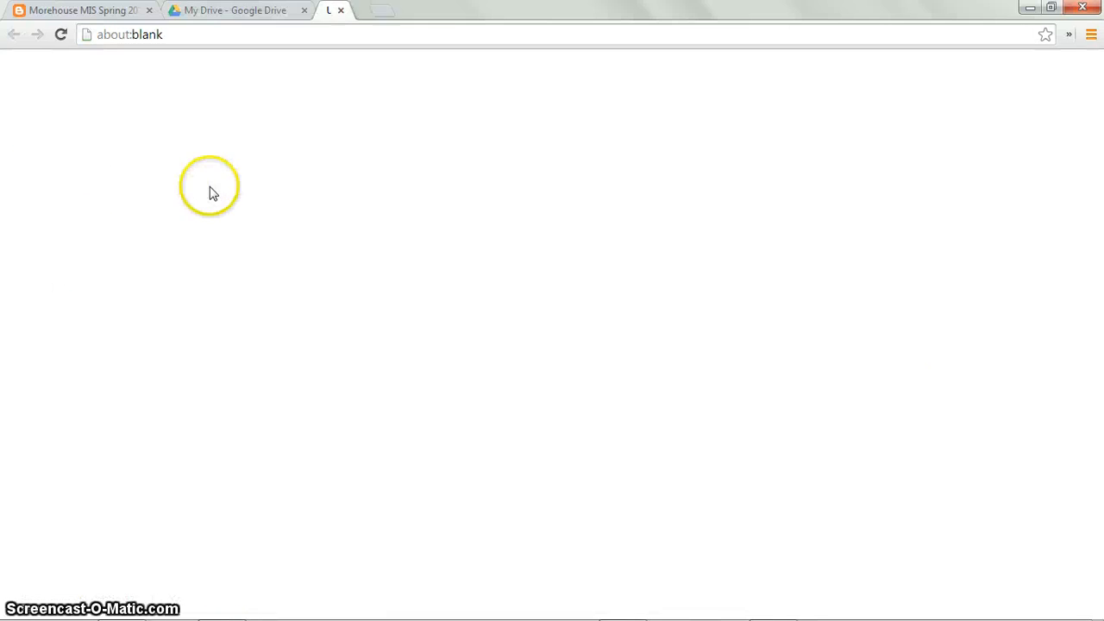
{"action": "left_click", "coordinate": [300, 208]}
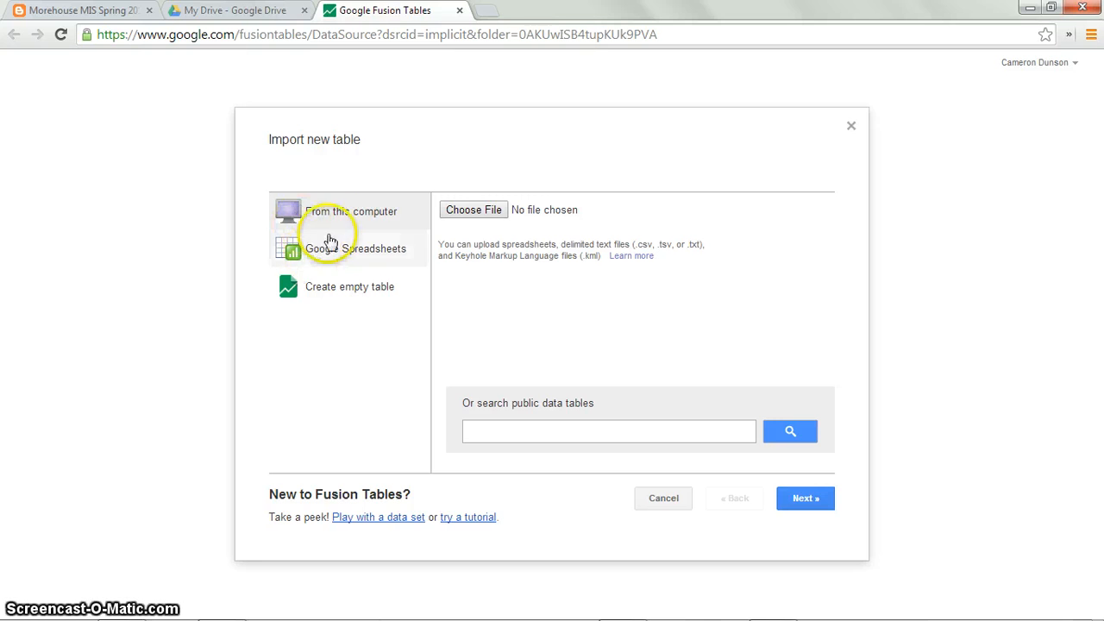
Step: Choose Extra Credt Data.xlsx from the Documents library as the file to import and continue
{"action": "left_click", "coordinate": [464, 214]}
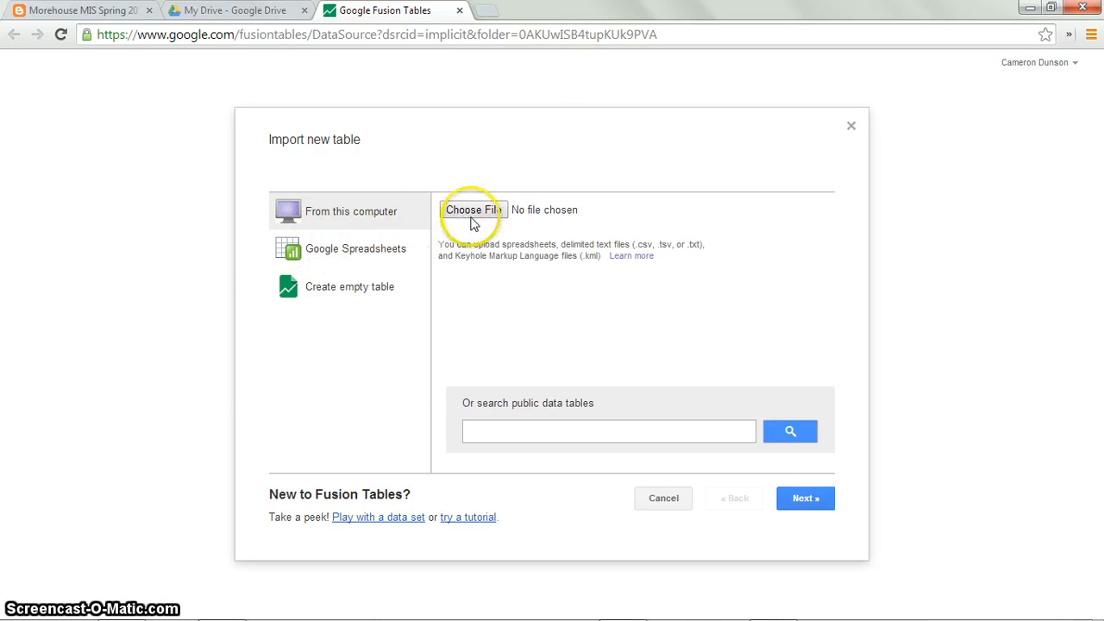
{"action": "scroll", "coordinate": [259, 233], "scroll_direction": "down", "scroll_amount": 2}
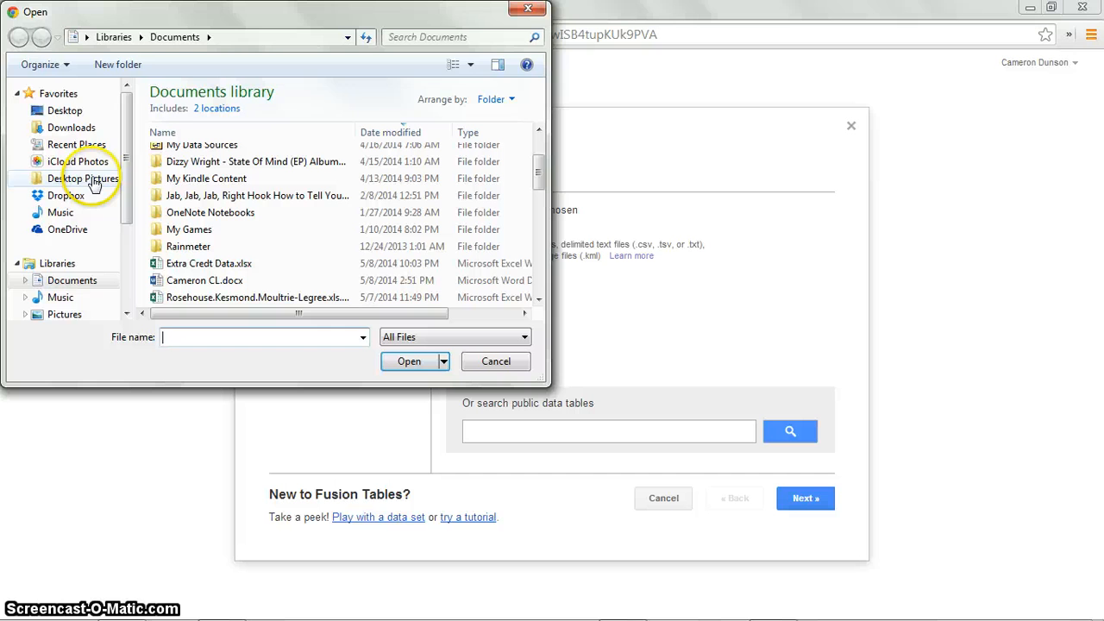
{"action": "left_click", "coordinate": [211, 263]}
{"action": "left_click", "coordinate": [403, 360]}
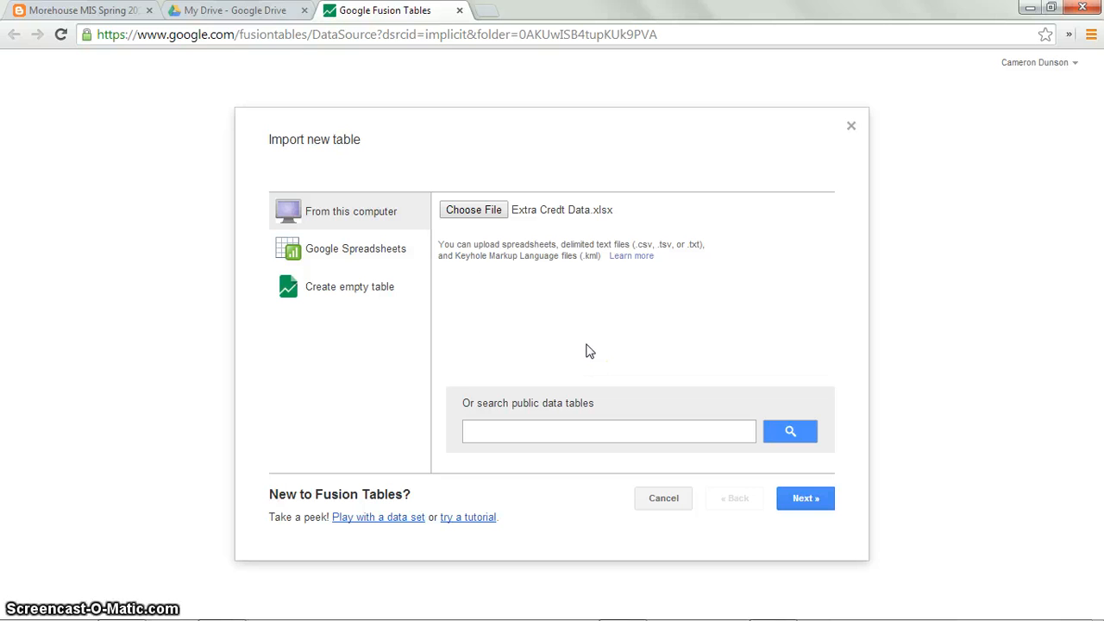
{"action": "left_click", "coordinate": [783, 500]}
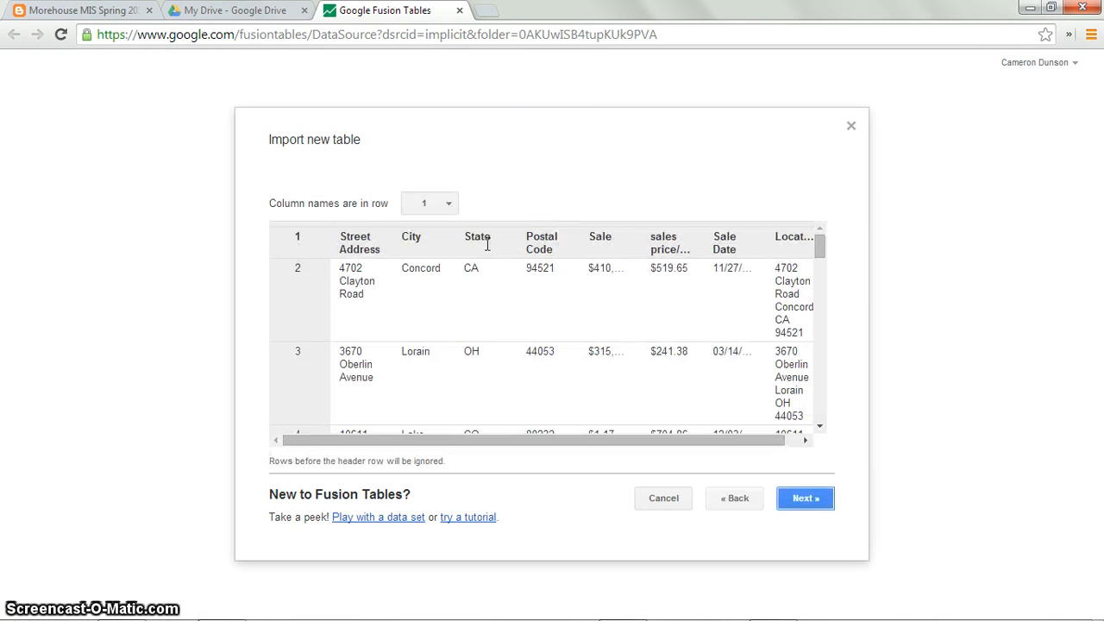
Step: Keep row 1 as column names, name the table Fusion Table Extra Credit, and finish the import
{"action": "left_click", "coordinate": [416, 347]}
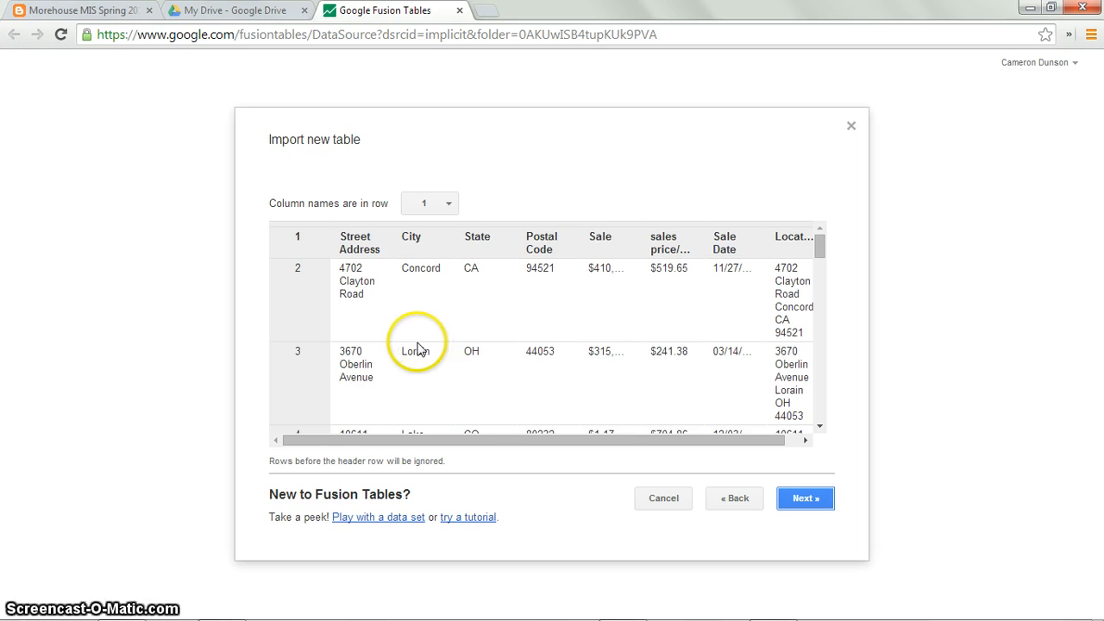
{"action": "scroll", "coordinate": [417, 348], "scroll_direction": "down", "scroll_amount": 15}
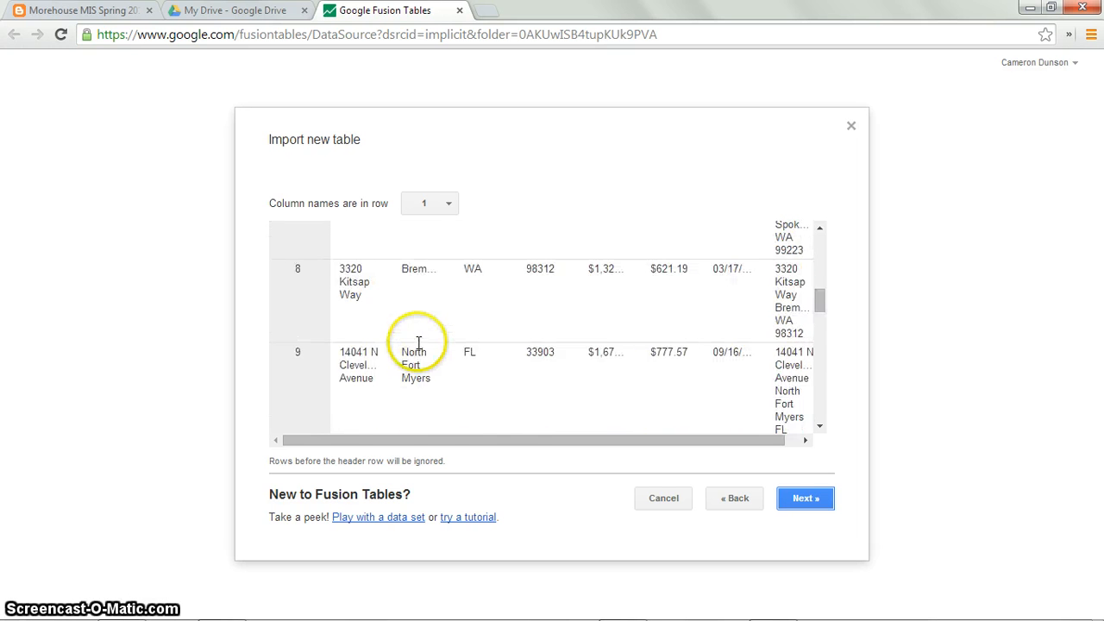
{"action": "scroll", "coordinate": [418, 343], "scroll_direction": "up", "scroll_amount": 15}
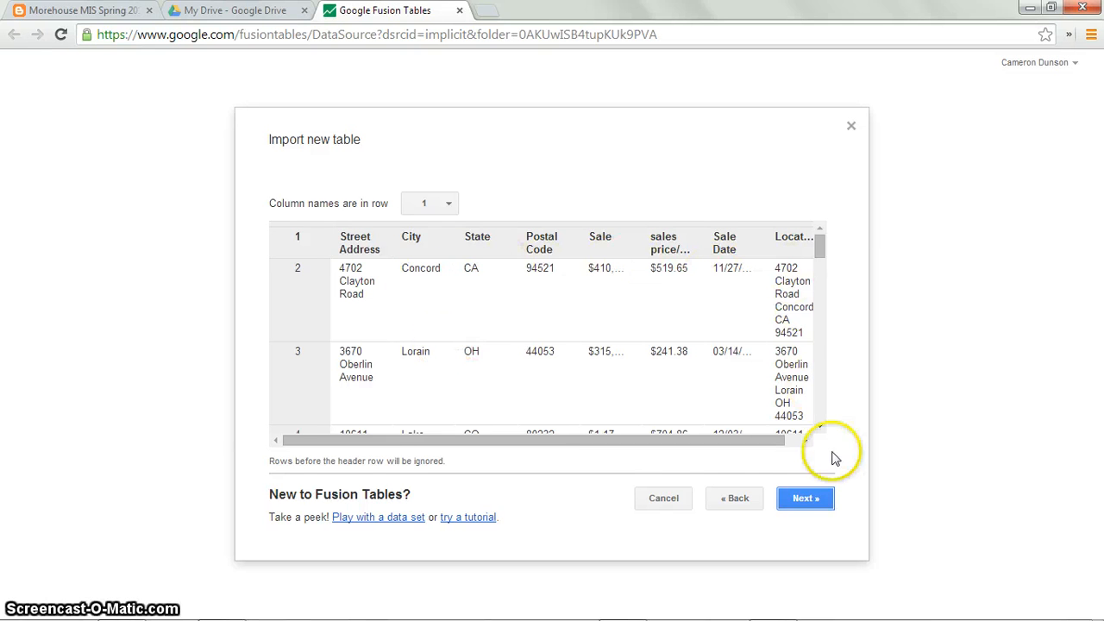
{"action": "left_click", "coordinate": [802, 499]}
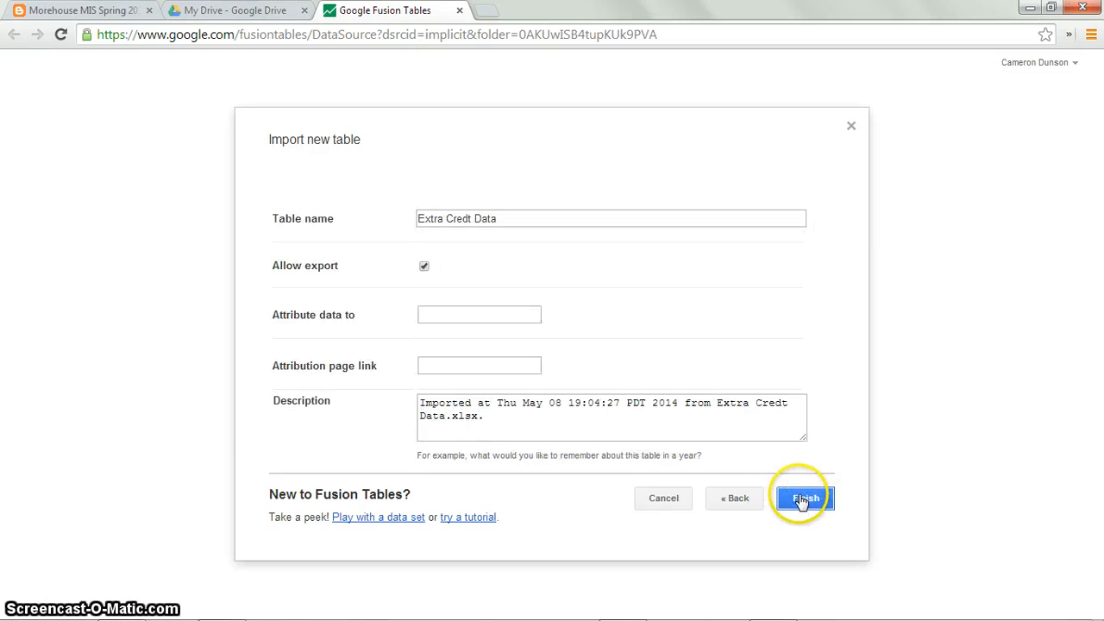
{"action": "left_click", "coordinate": [418, 219]}
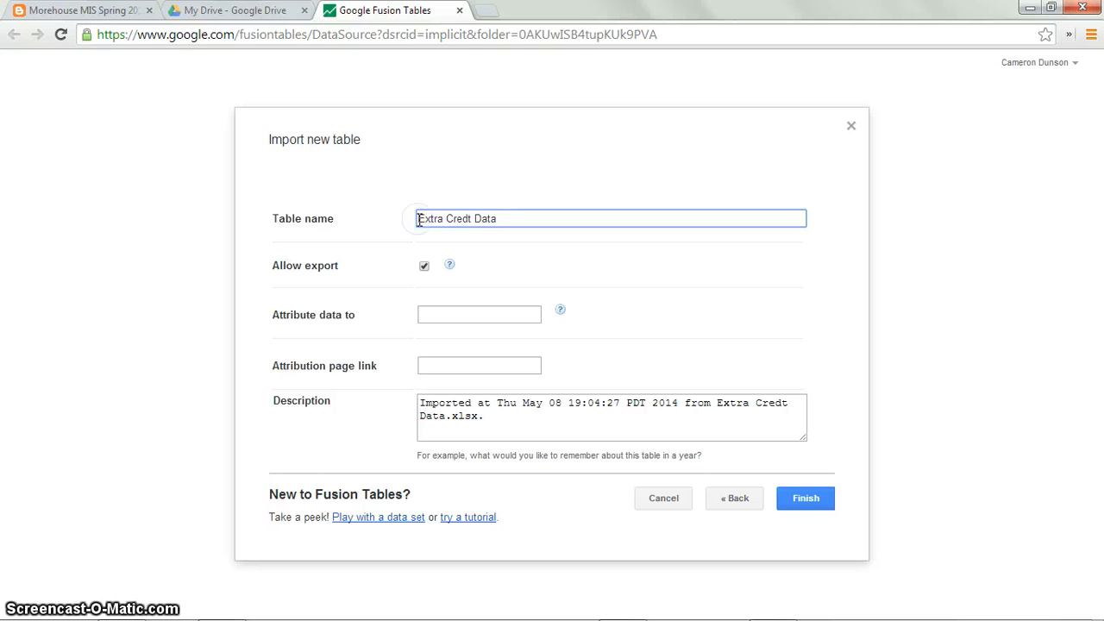
{"action": "type", "text": "Fusion Table"}
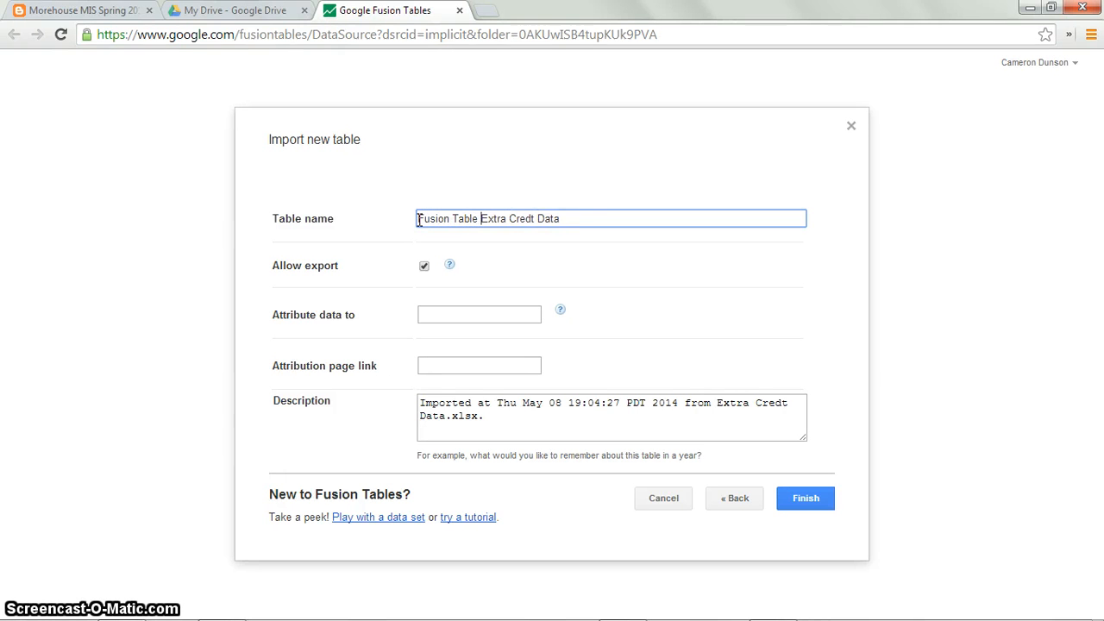
{"action": "left_click", "coordinate": [570, 219]}
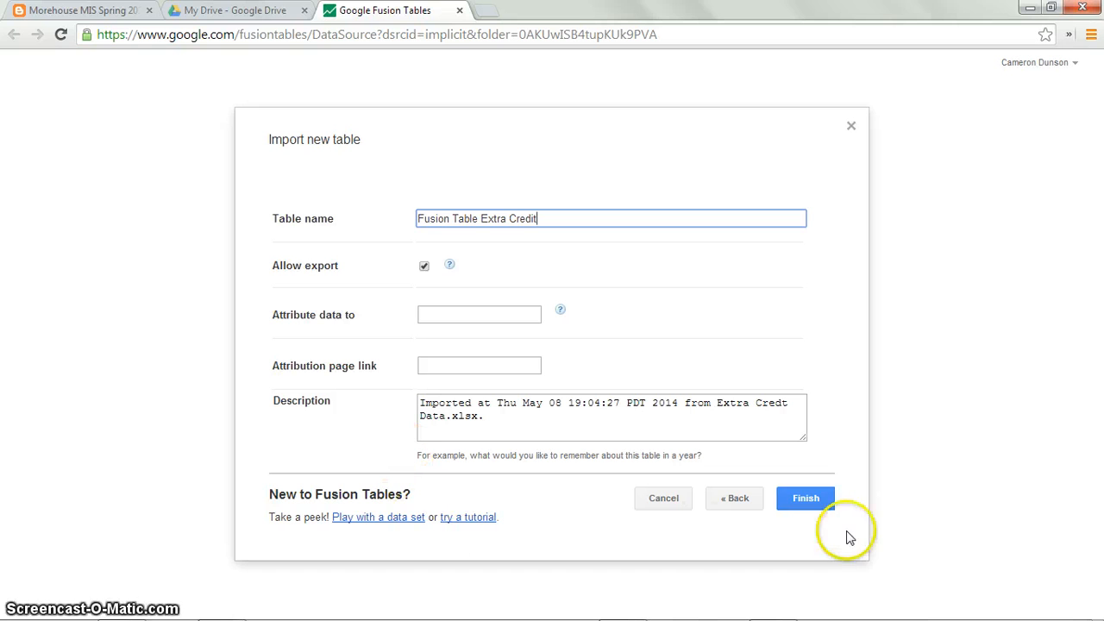
{"action": "left_click", "coordinate": [814, 509]}
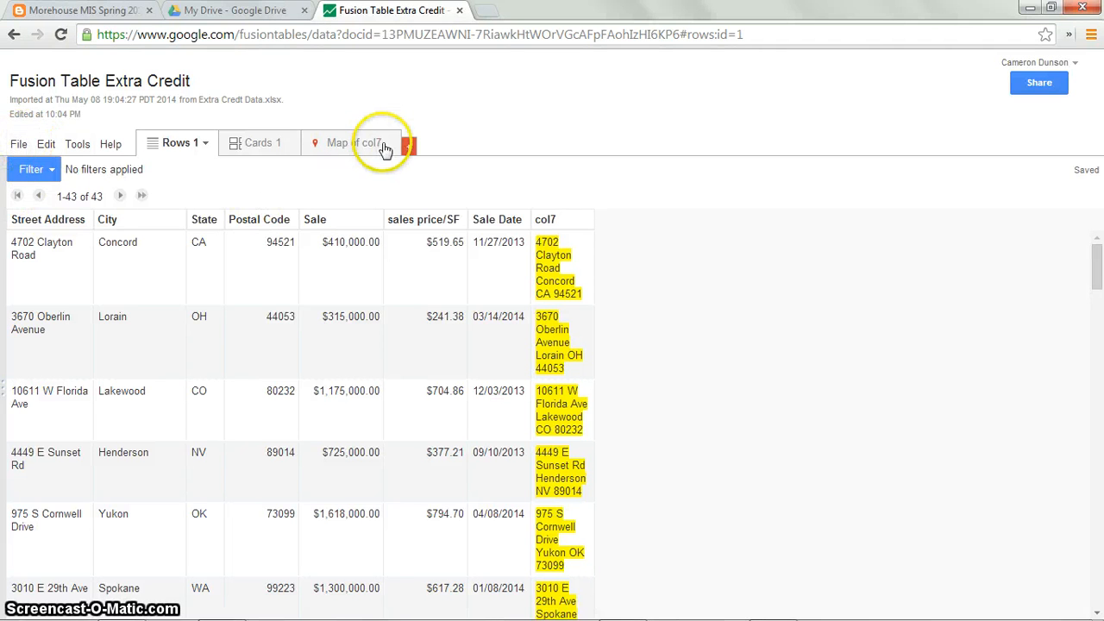
Step: Rename the col7 column to Address with the Location type and save the column changes
{"action": "left_click", "coordinate": [19, 145]}
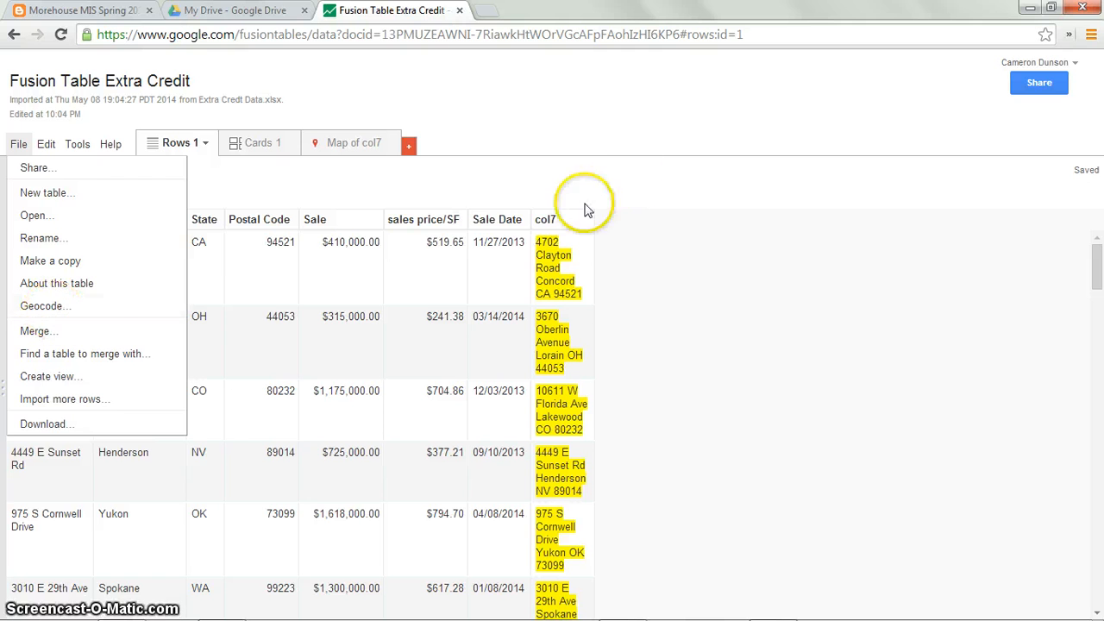
{"action": "left_click", "coordinate": [556, 221]}
{"action": "left_click", "coordinate": [583, 221]}
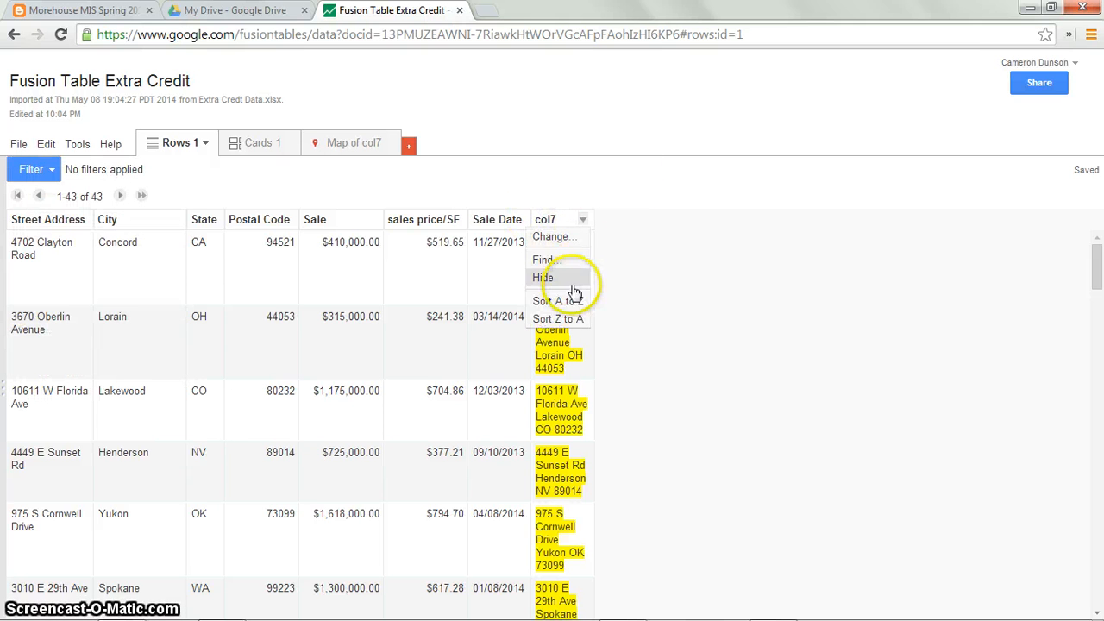
{"action": "left_click", "coordinate": [557, 240]}
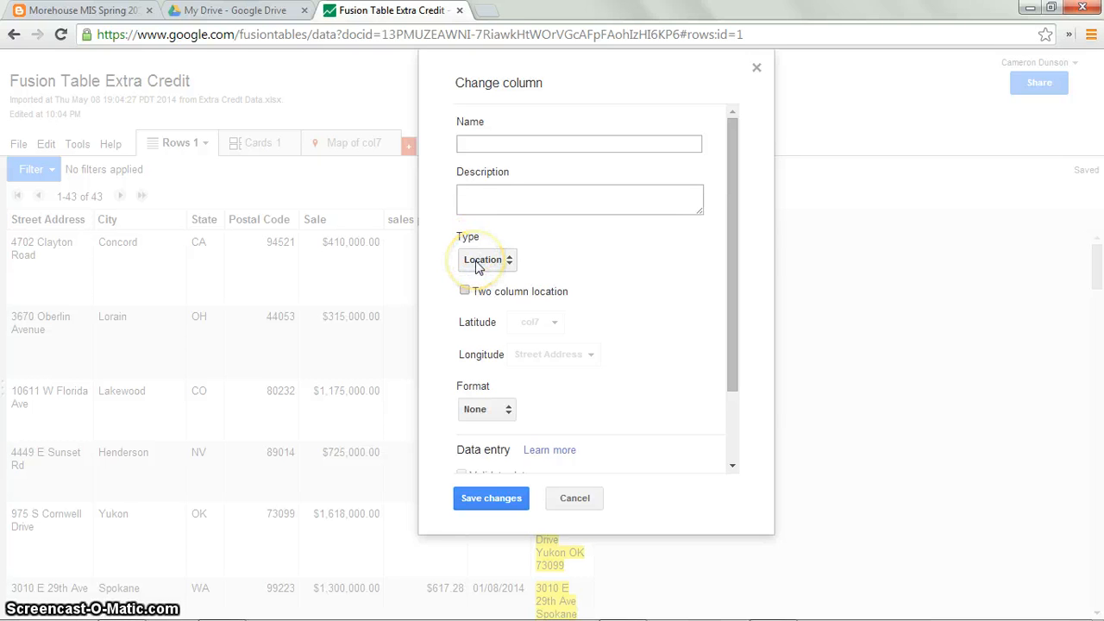
{"action": "left_click", "coordinate": [474, 146]}
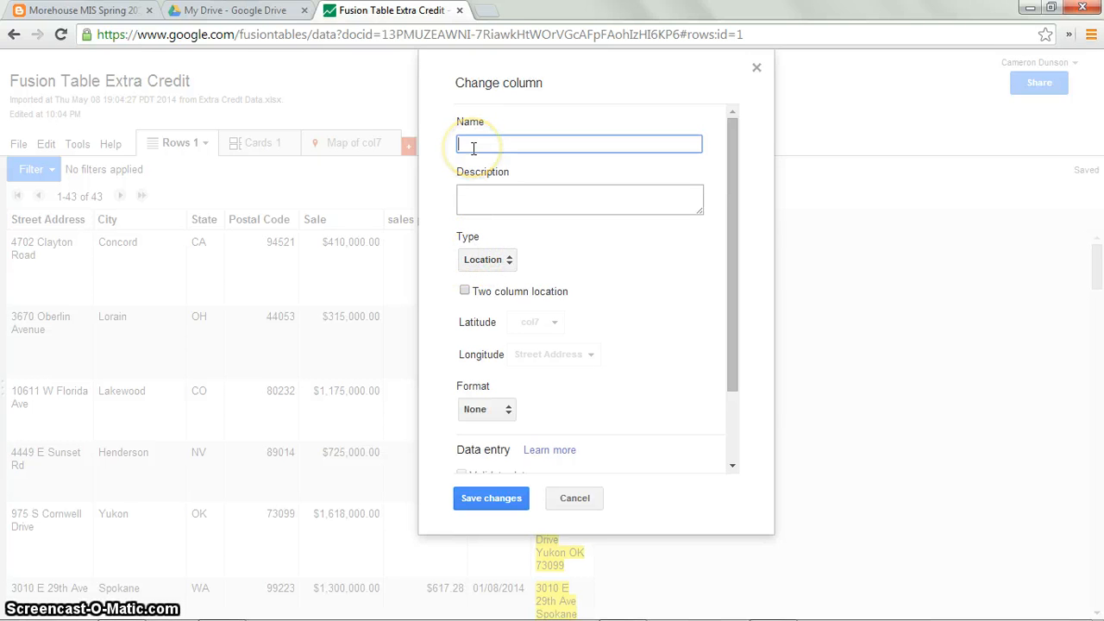
{"action": "type", "text": "AD"}
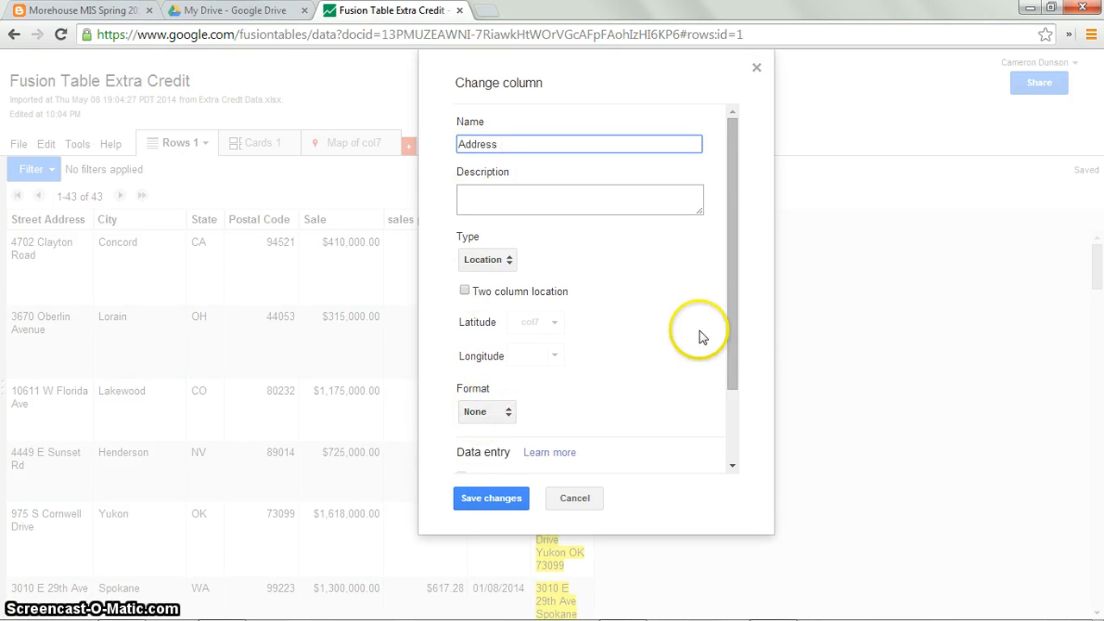
{"action": "mouse_move", "coordinate": [731, 336]}
{"action": "left_mouse_down"}
{"action": "mouse_move", "coordinate": [723, 414]}
{"action": "mouse_move", "coordinate": [719, 342]}
{"action": "left_mouse_up"}
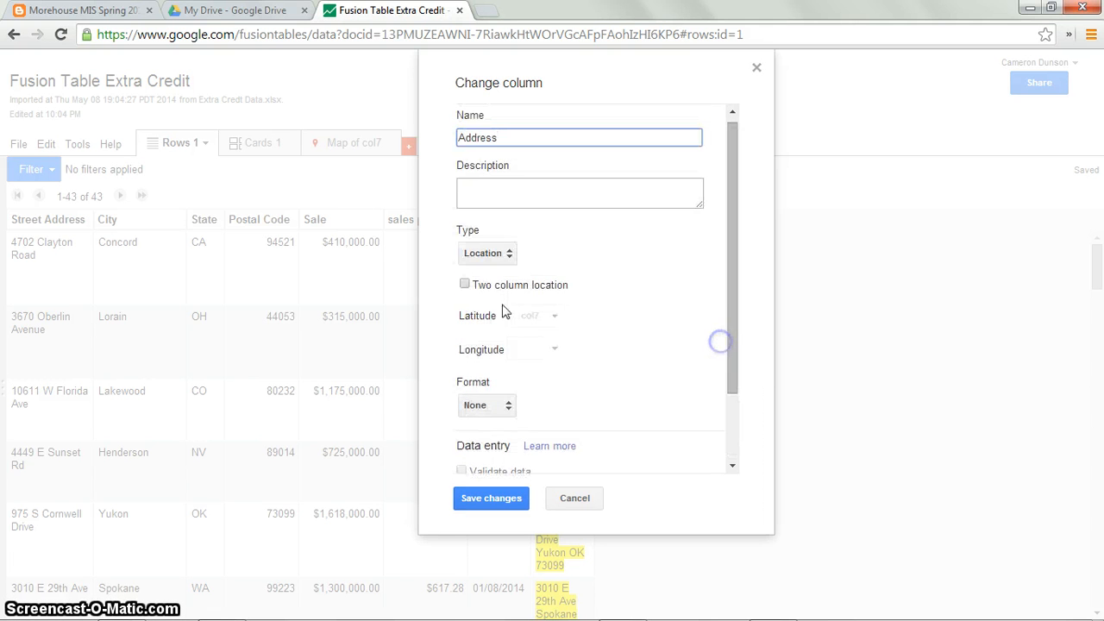
{"action": "left_click", "coordinate": [507, 259]}
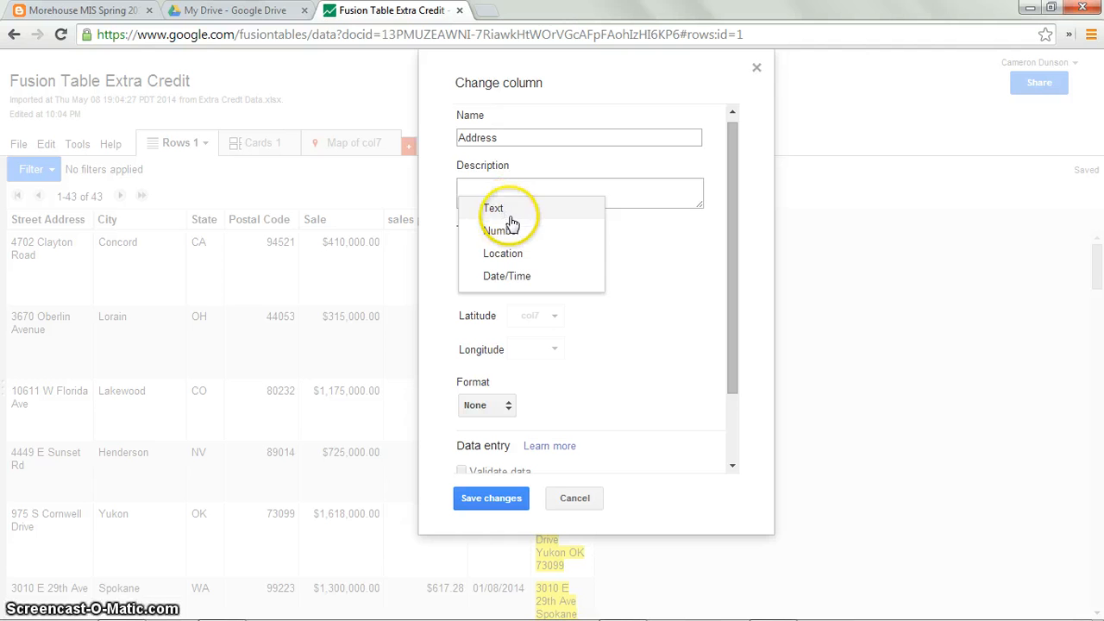
{"action": "left_click", "coordinate": [506, 252]}
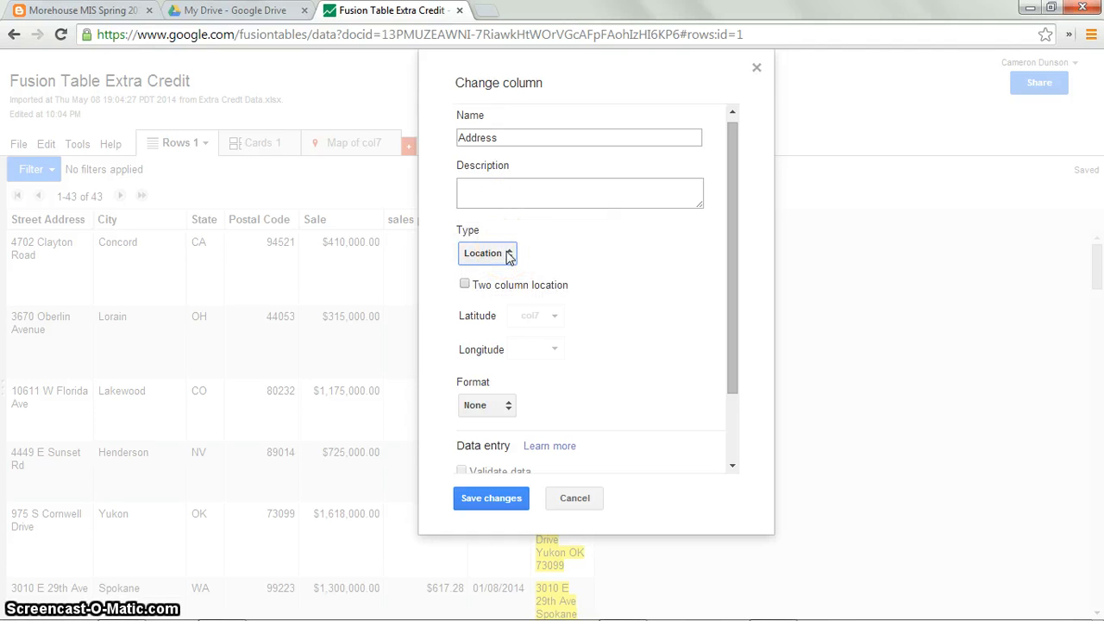
{"action": "left_click", "coordinate": [488, 498]}
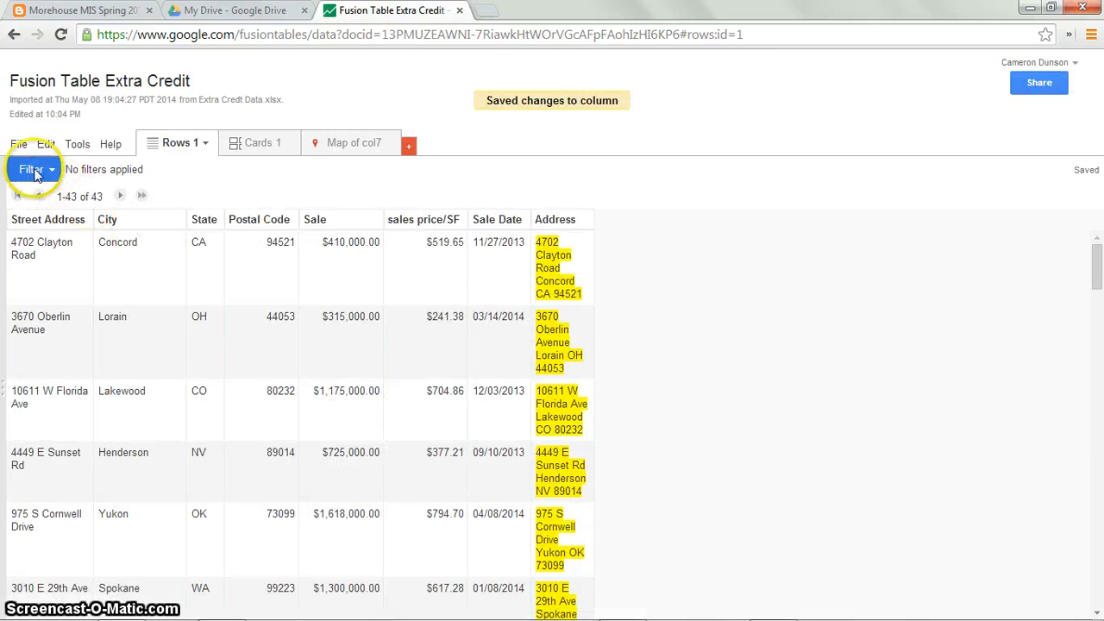
Step: Geocode the table using the Address column as the location column
{"action": "left_click", "coordinate": [18, 144]}
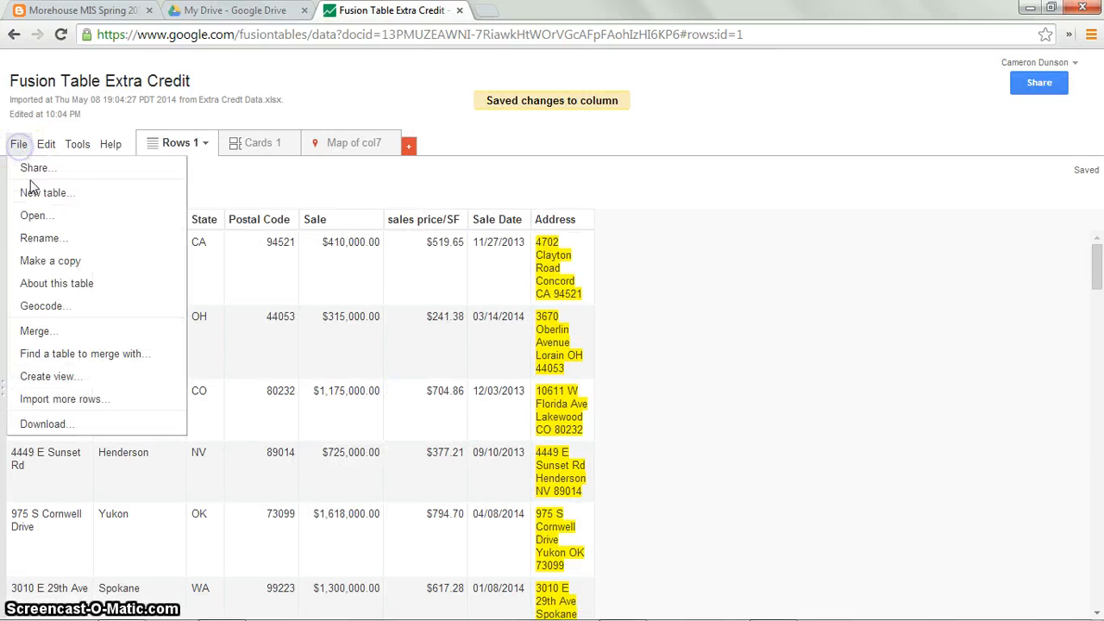
{"action": "left_click", "coordinate": [43, 305]}
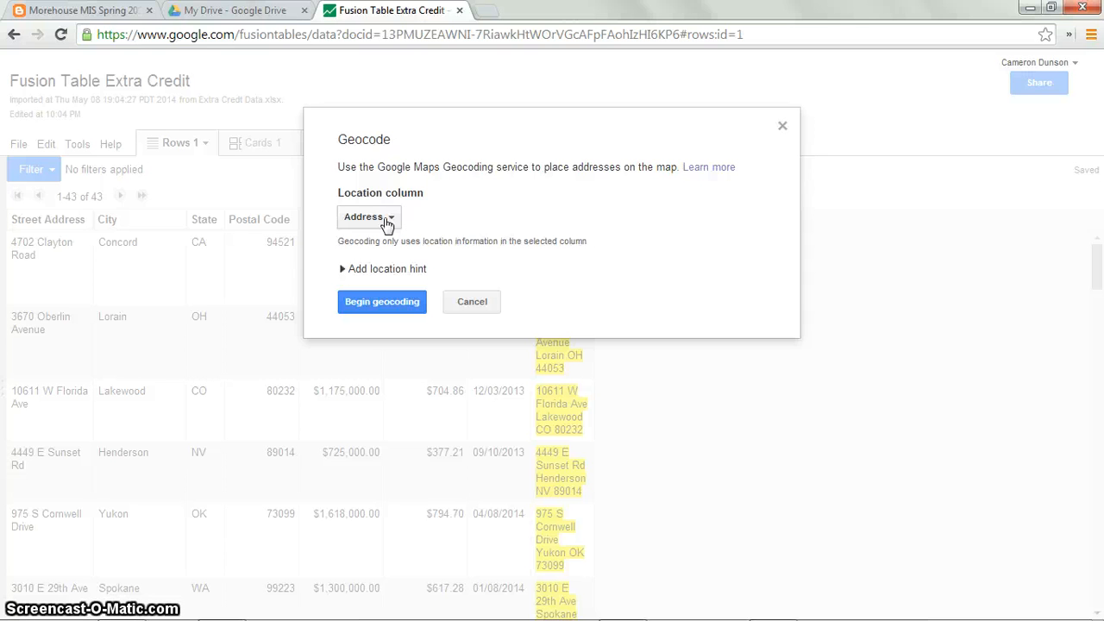
{"action": "left_click", "coordinate": [384, 303]}
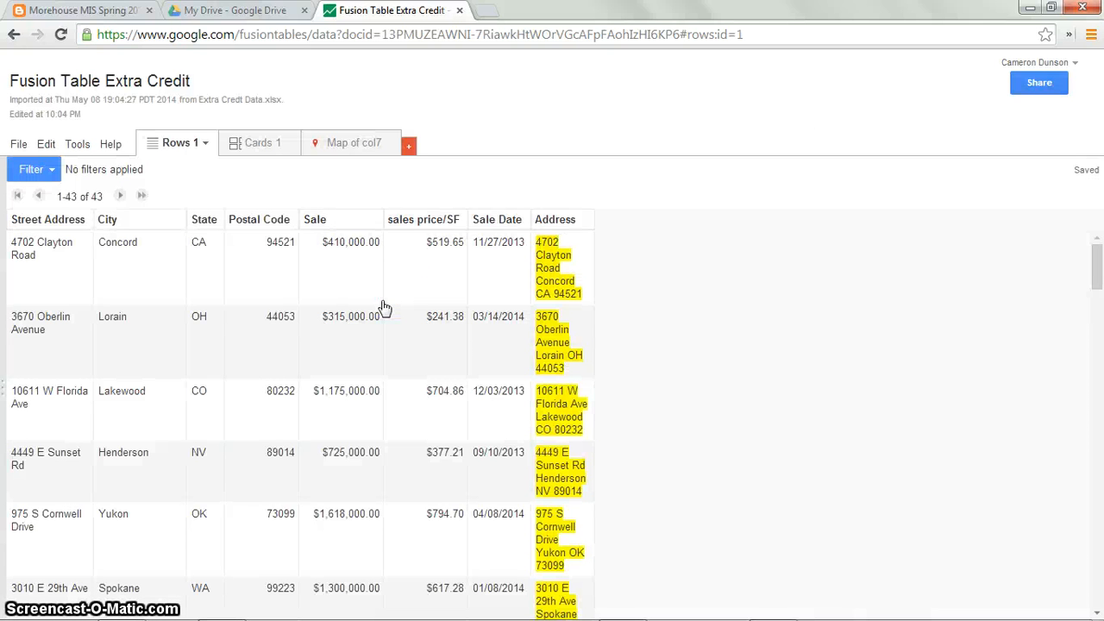
Step: Add a new map to the table and set its location to the Address column
{"action": "scroll", "coordinate": [362, 409], "scroll_direction": "down", "scroll_amount": 1}
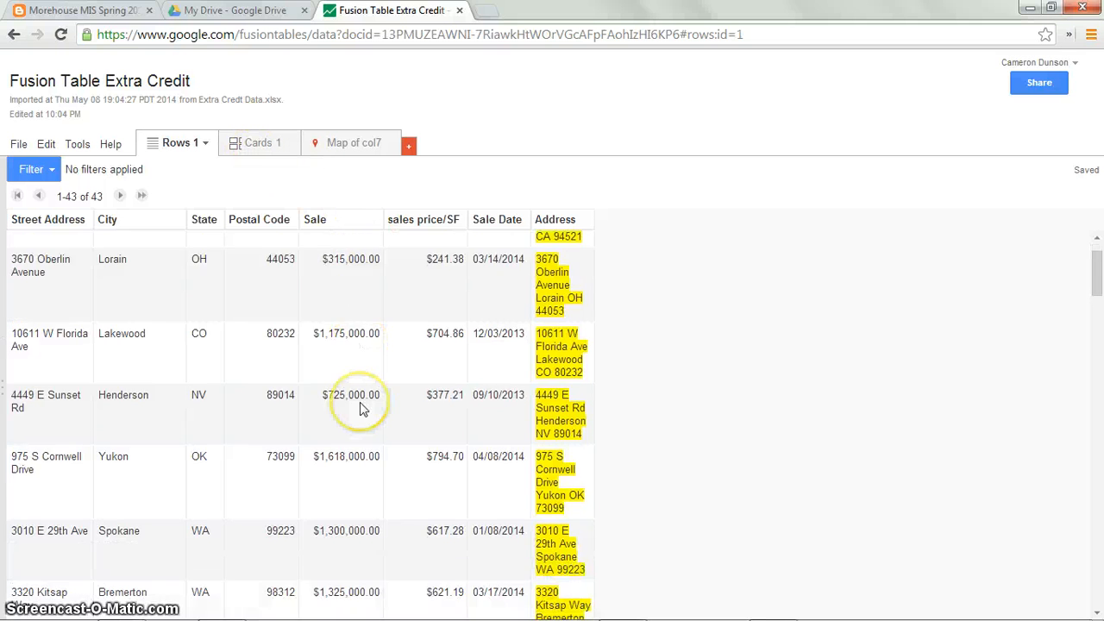
{"action": "scroll", "coordinate": [362, 408], "scroll_direction": "down", "scroll_amount": 15}
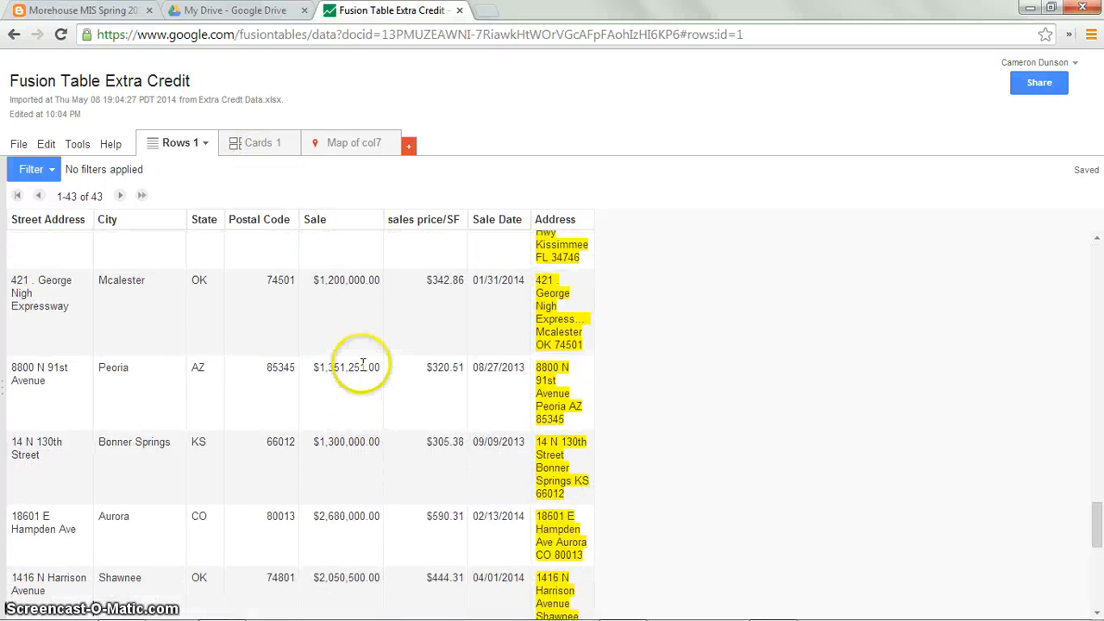
{"action": "scroll", "coordinate": [362, 366], "scroll_direction": "up", "scroll_amount": 3}
{"action": "left_click", "coordinate": [411, 147]}
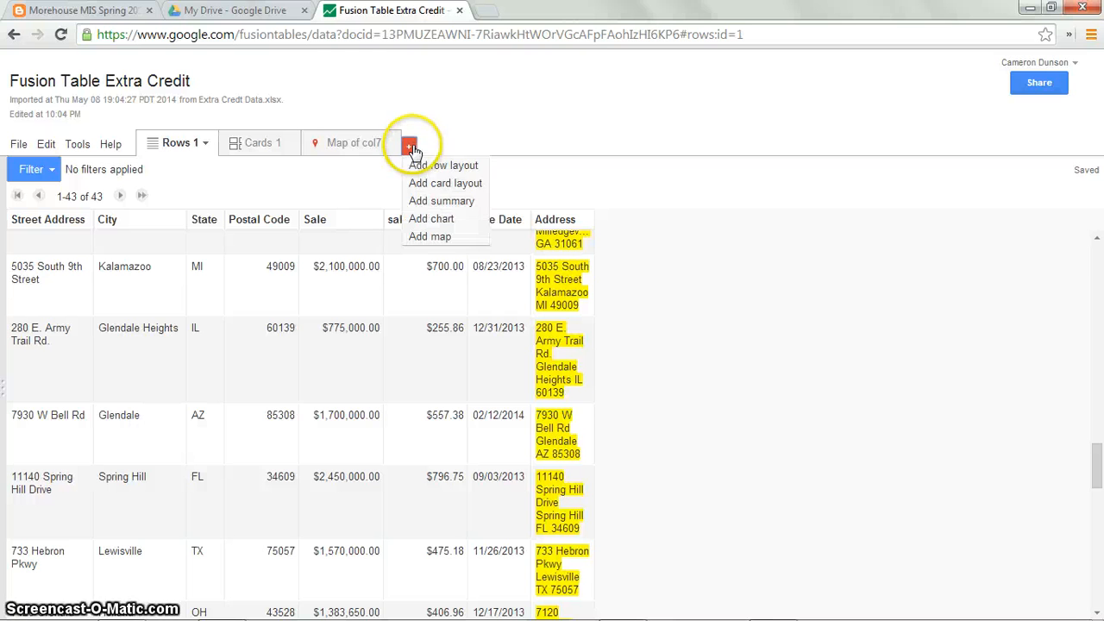
{"action": "left_click", "coordinate": [432, 236]}
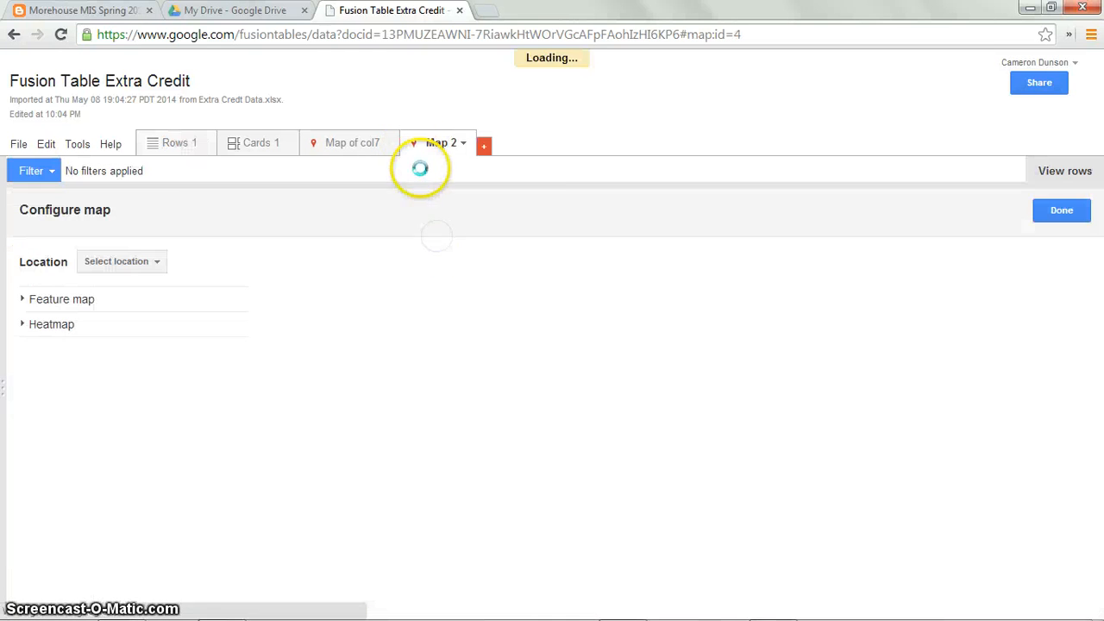
{"action": "left_click", "coordinate": [125, 272]}
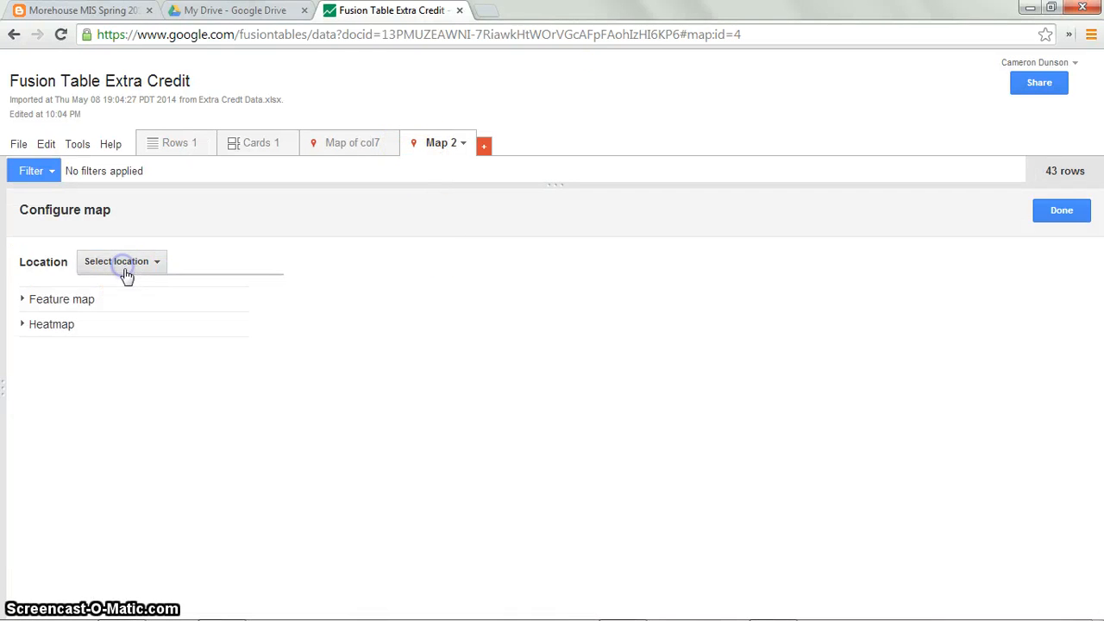
{"action": "left_click", "coordinate": [91, 283]}
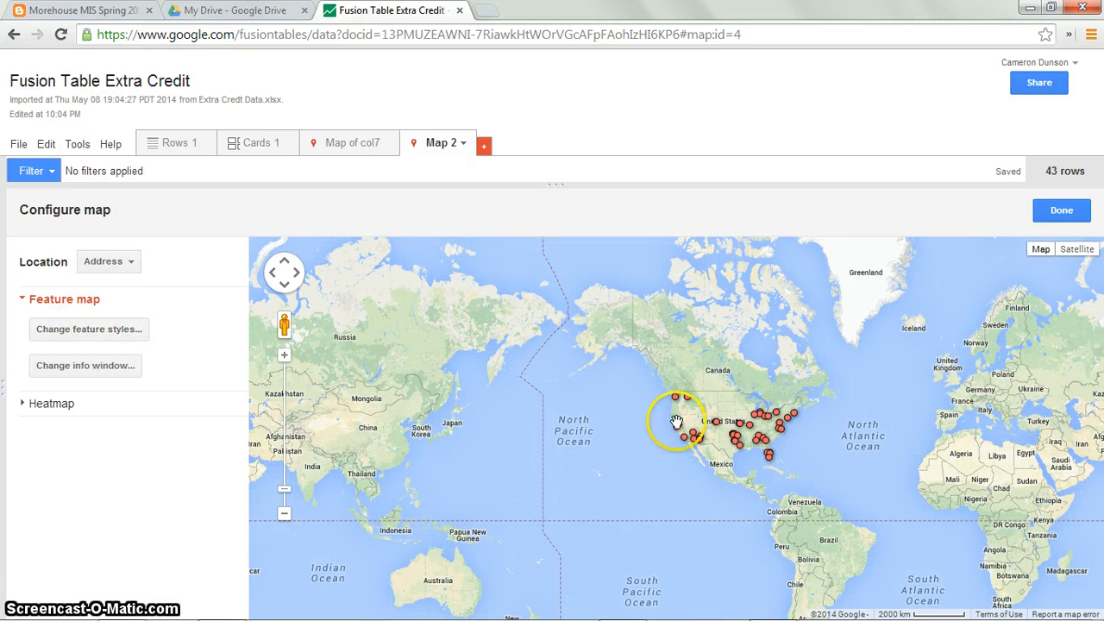
{"action": "scroll", "coordinate": [716, 450], "scroll_direction": "up", "scroll_amount": 1}
{"action": "scroll", "coordinate": [763, 440], "scroll_direction": "up", "scroll_amount": 1}
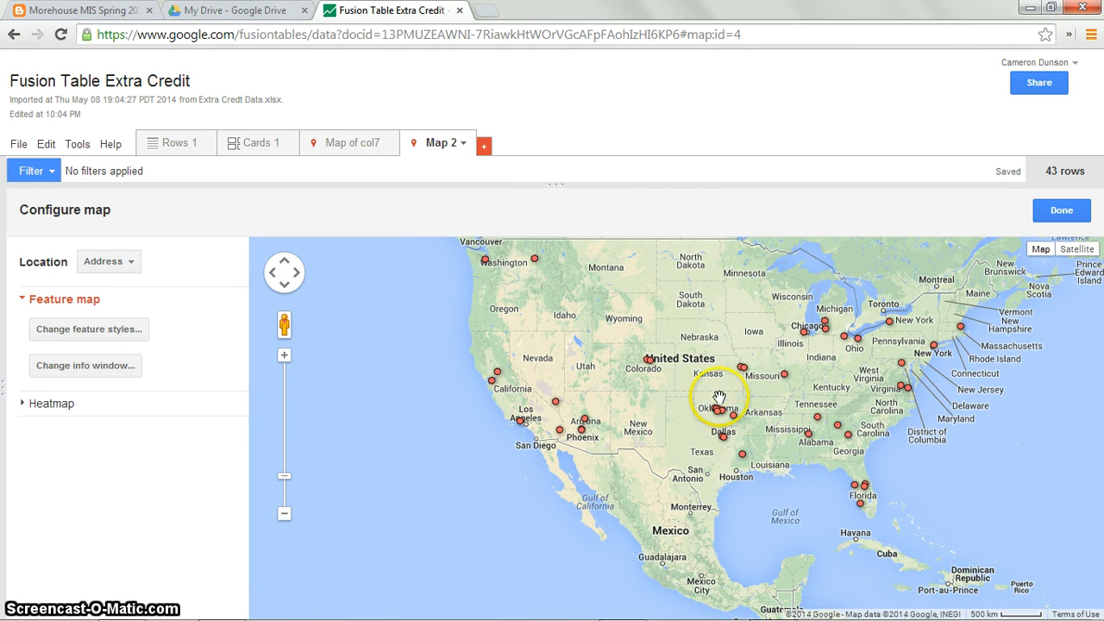
{"action": "left_click_drag", "start_coordinate": [685, 358], "coordinate": [681, 401]}
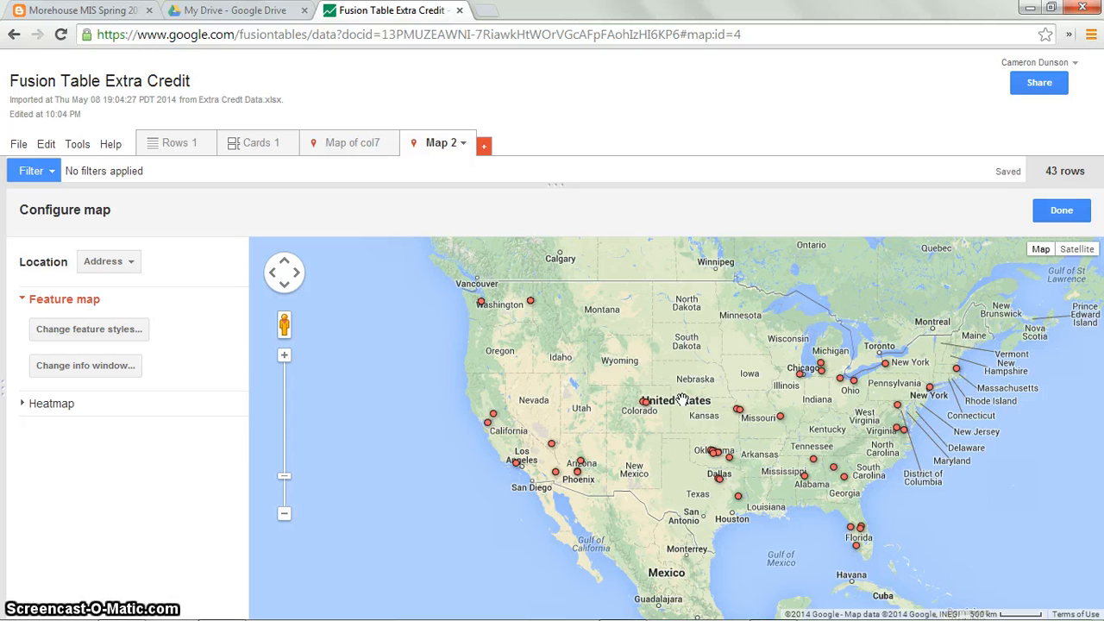
{"action": "left_click", "coordinate": [122, 335]}
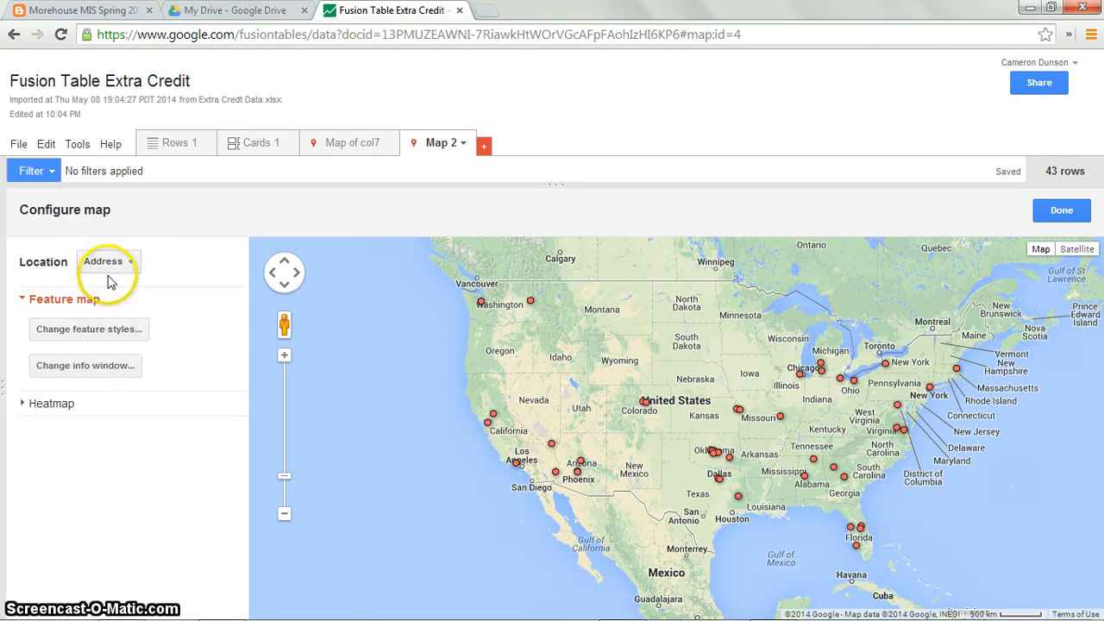
{"action": "left_click", "coordinate": [65, 404]}
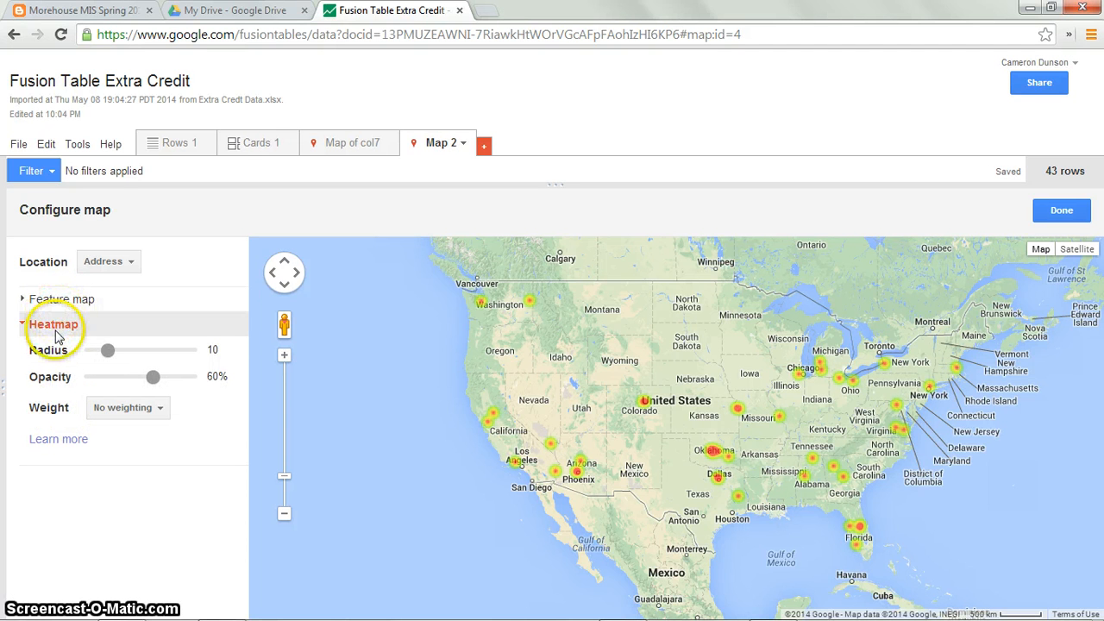
{"action": "left_click", "coordinate": [17, 325]}
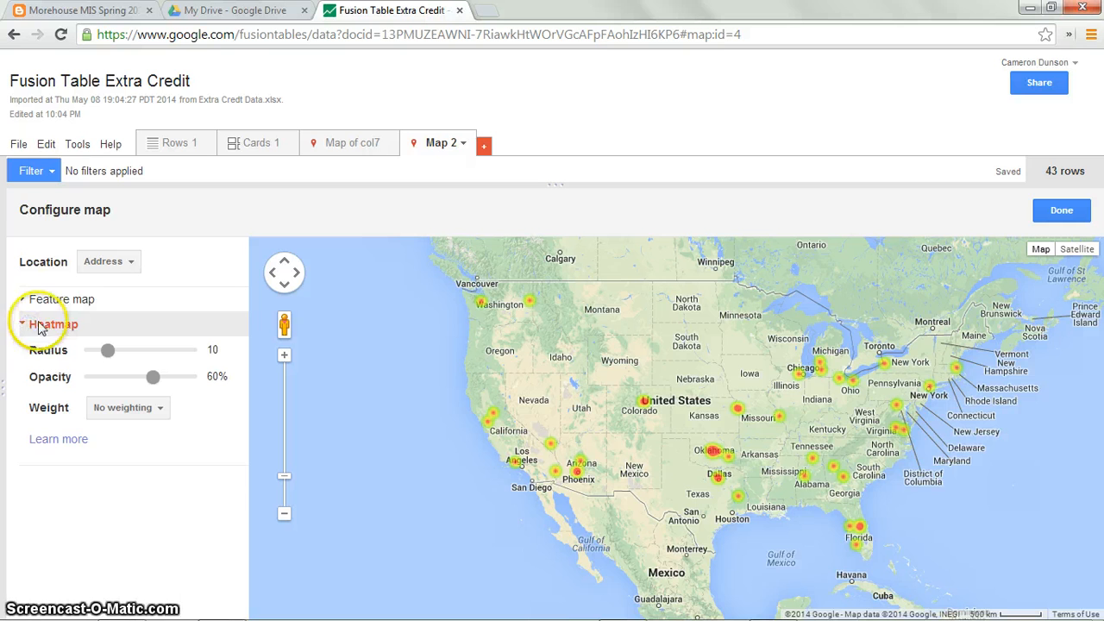
{"action": "left_click", "coordinate": [50, 304]}
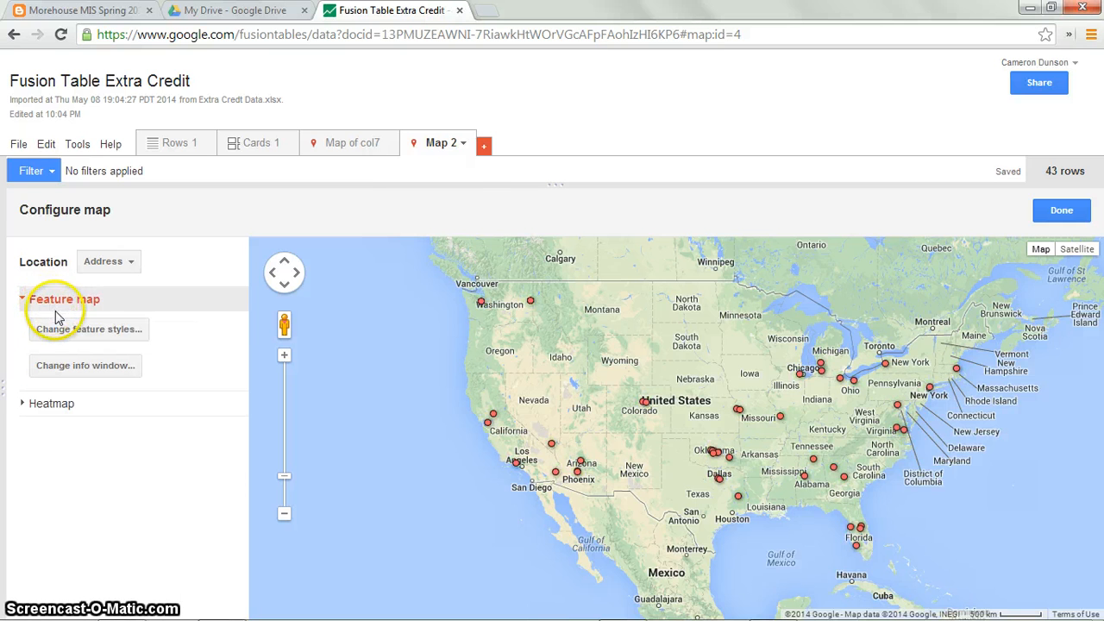
Step: Open the marker icon styles and divide the markers into 4 buckets based on the Sale column
{"action": "left_click", "coordinate": [52, 329]}
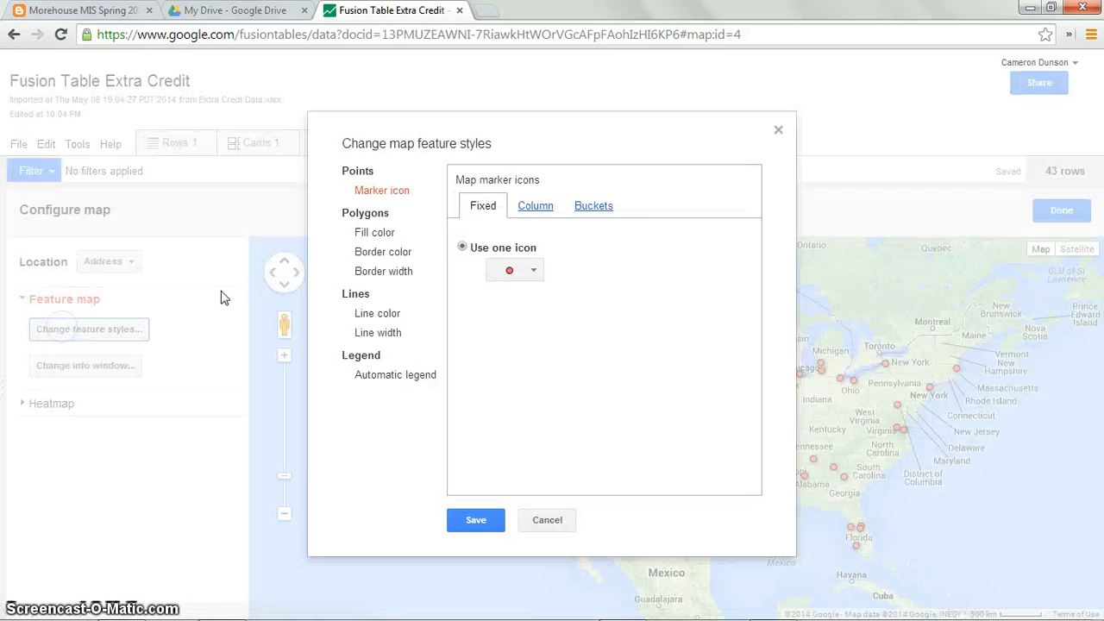
{"action": "left_click", "coordinate": [590, 207]}
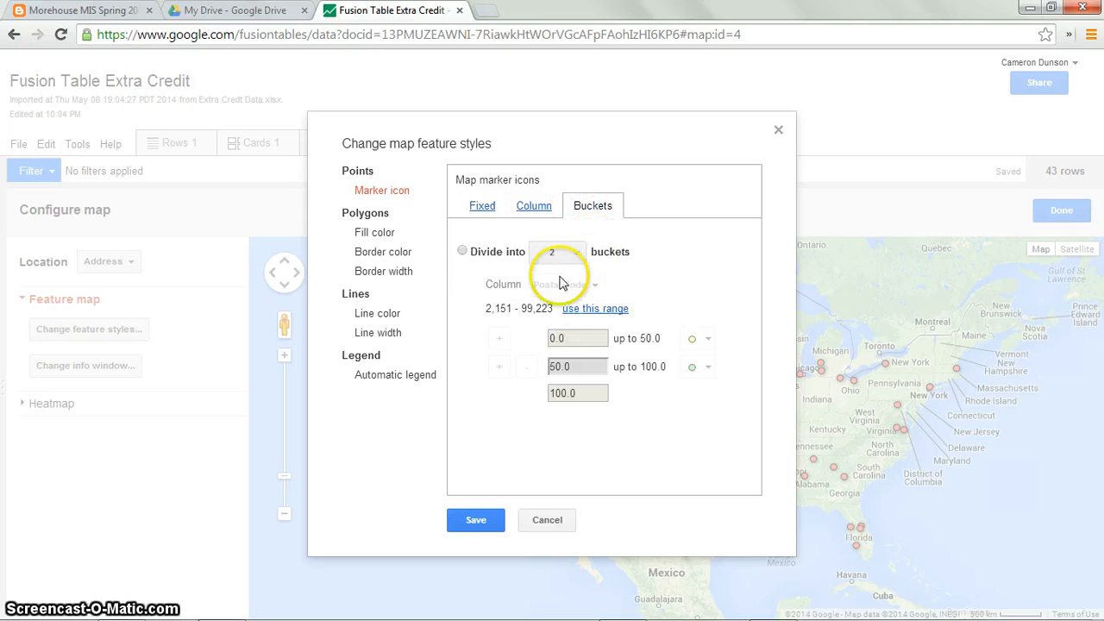
{"action": "left_click", "coordinate": [463, 253]}
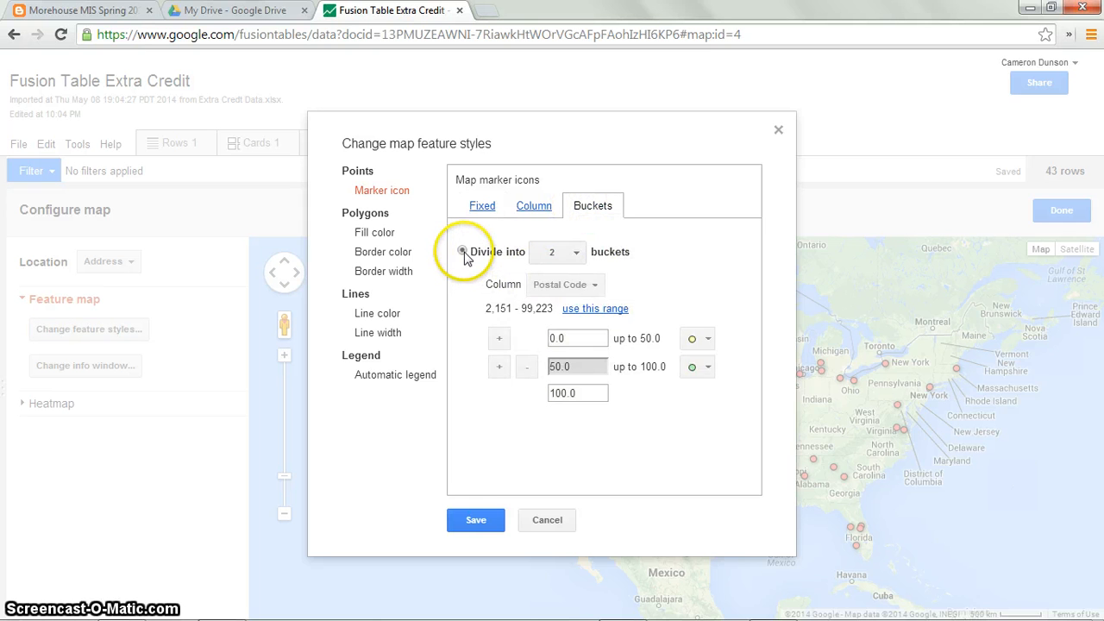
{"action": "left_click", "coordinate": [589, 289]}
{"action": "left_click", "coordinate": [587, 324]}
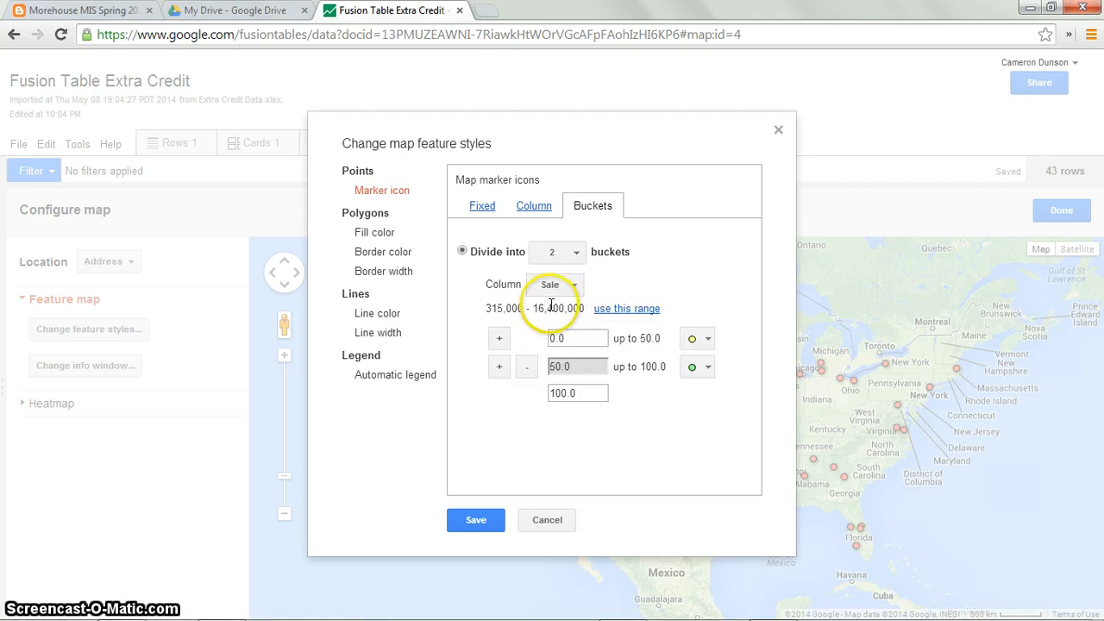
{"action": "left_click", "coordinate": [502, 367]}
{"action": "left_click", "coordinate": [500, 393]}
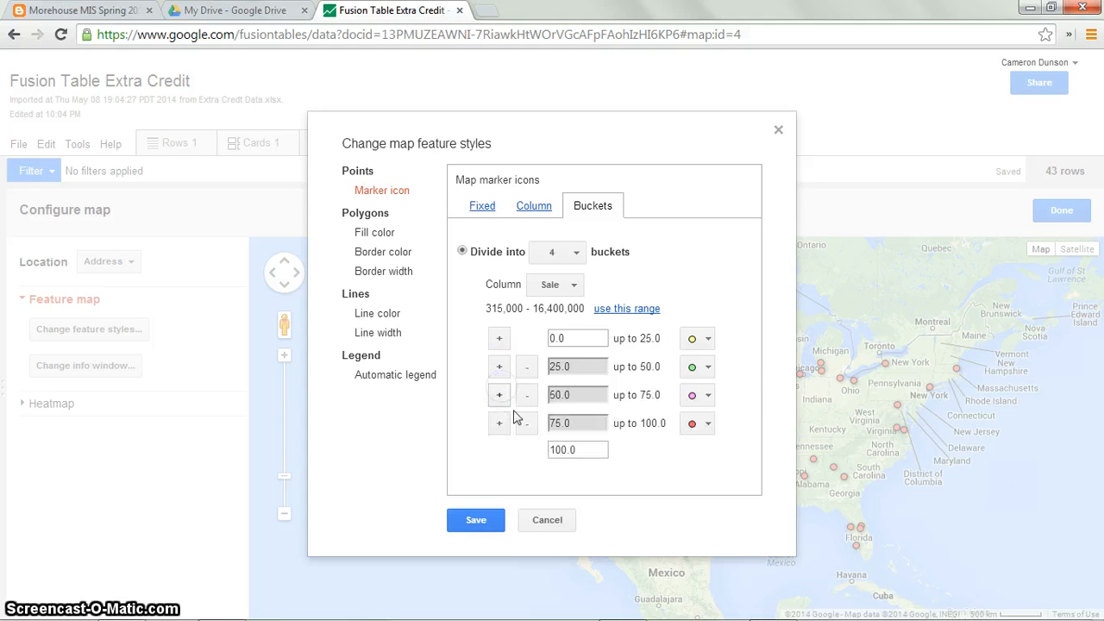
Step: Assign large_red, large_yellow, large_green and large_purple icons to the four buckets from lowest to highest
{"action": "left_click", "coordinate": [703, 423]}
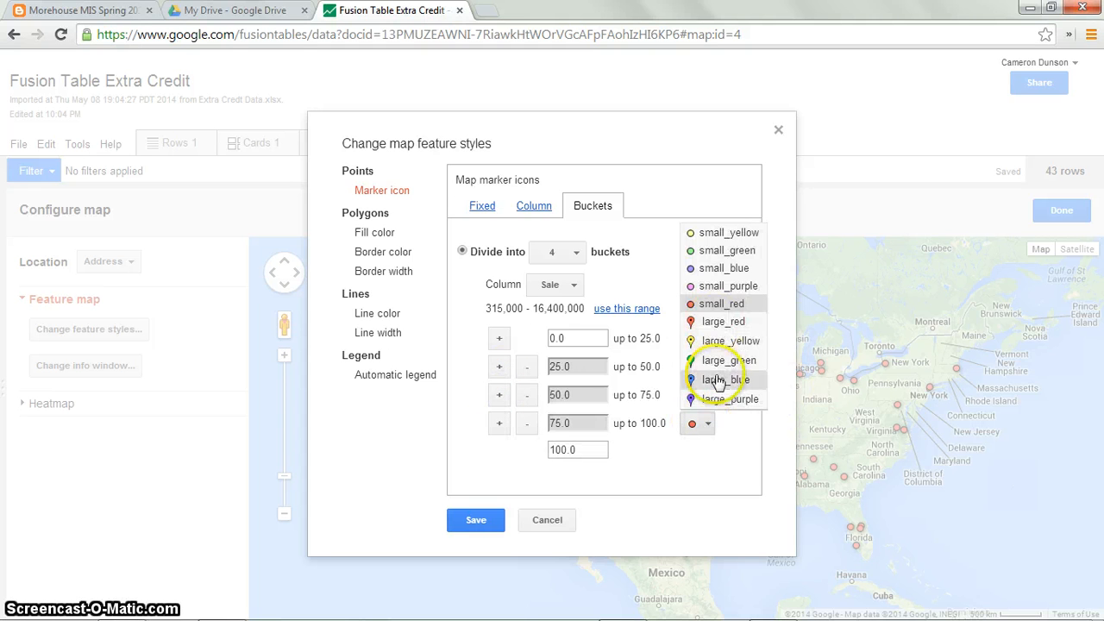
{"action": "left_click", "coordinate": [716, 401]}
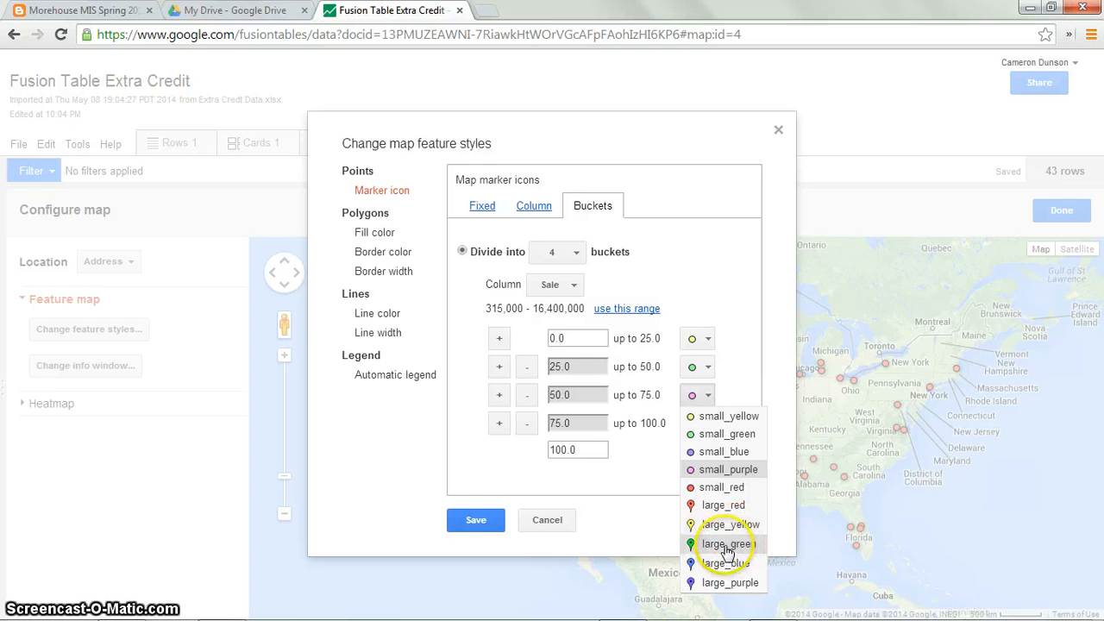
{"action": "left_click", "coordinate": [726, 543]}
{"action": "left_click", "coordinate": [699, 367]}
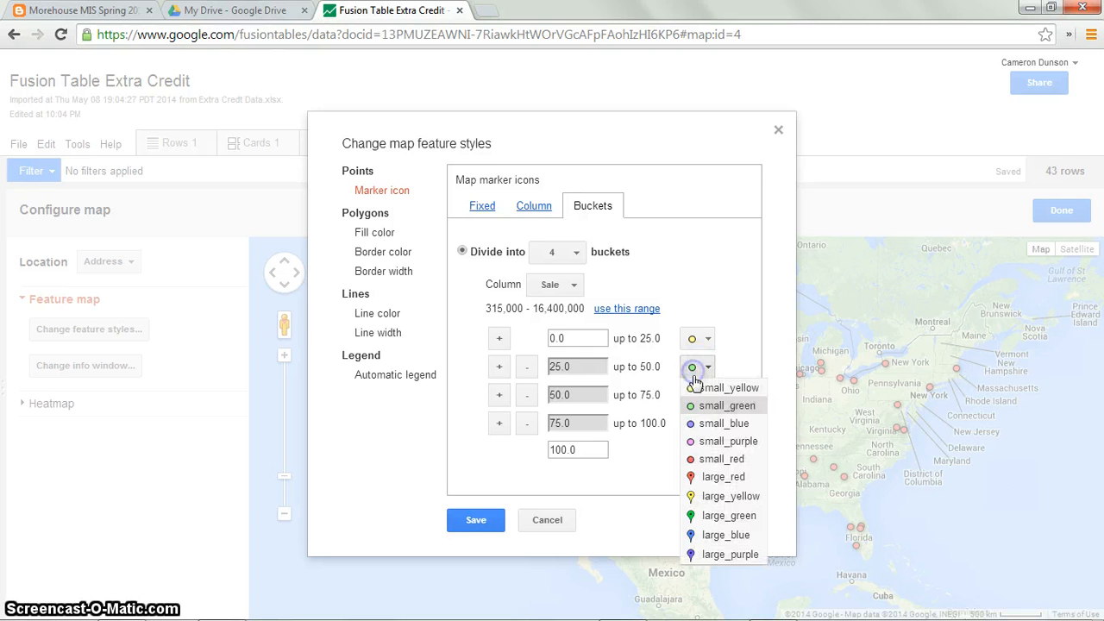
{"action": "left_click", "coordinate": [715, 455]}
{"action": "left_click", "coordinate": [699, 338]}
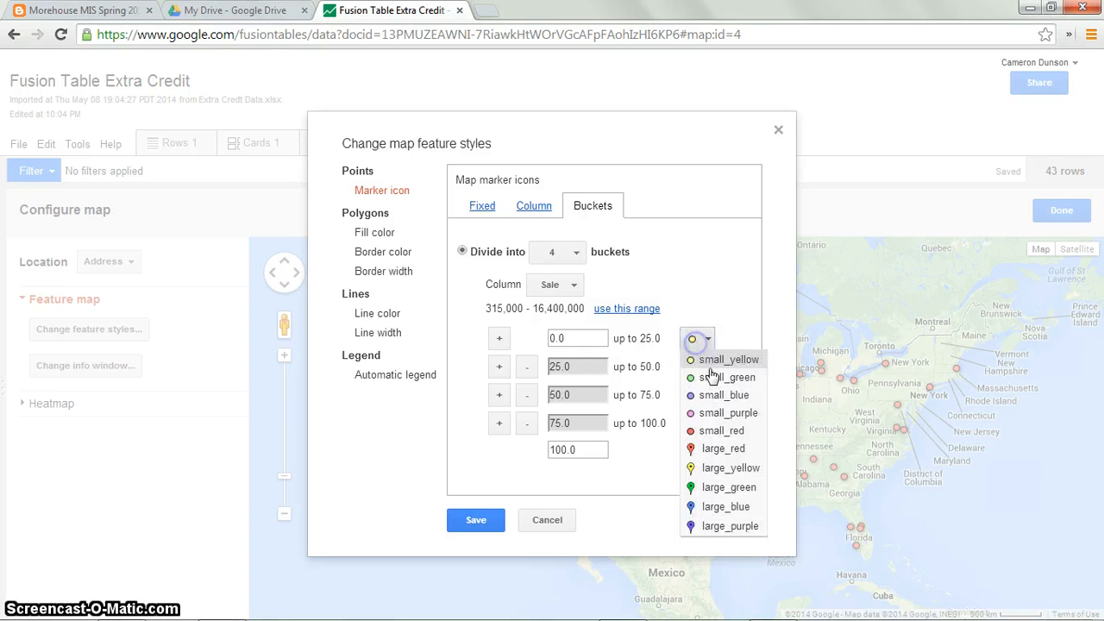
{"action": "left_click", "coordinate": [715, 429]}
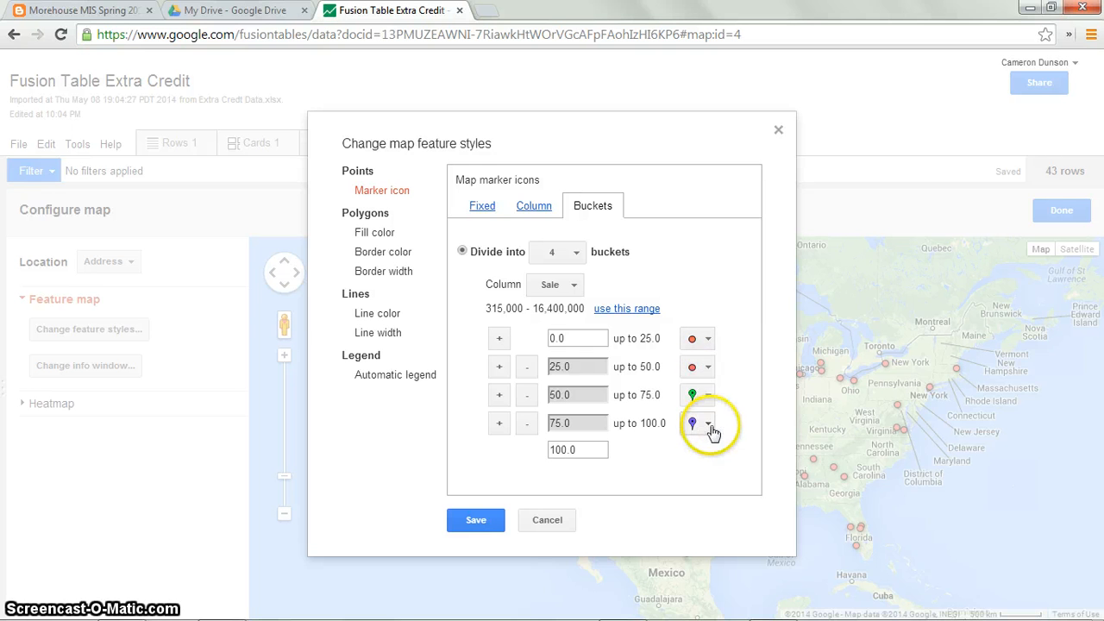
{"action": "left_click", "coordinate": [707, 371]}
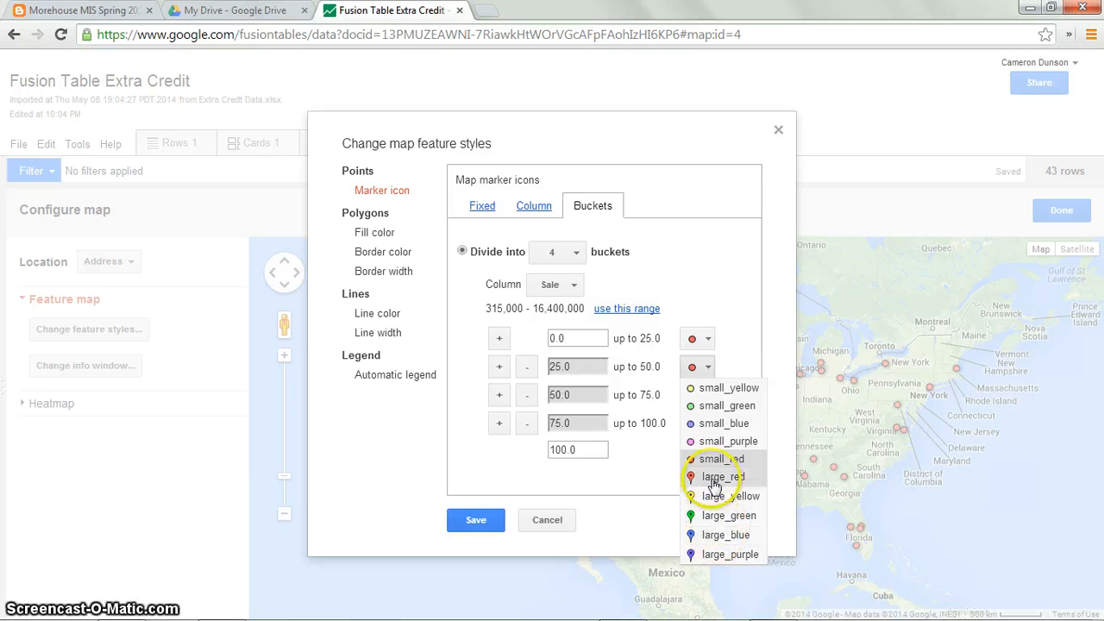
{"action": "left_click", "coordinate": [718, 423]}
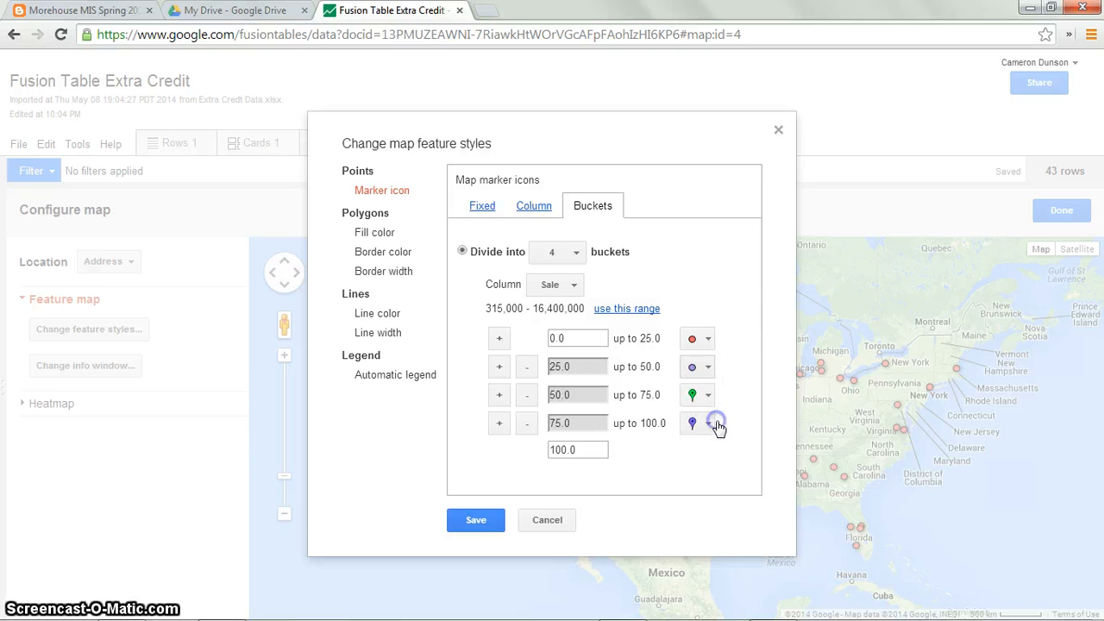
{"action": "left_click", "coordinate": [707, 367]}
{"action": "left_click", "coordinate": [729, 503]}
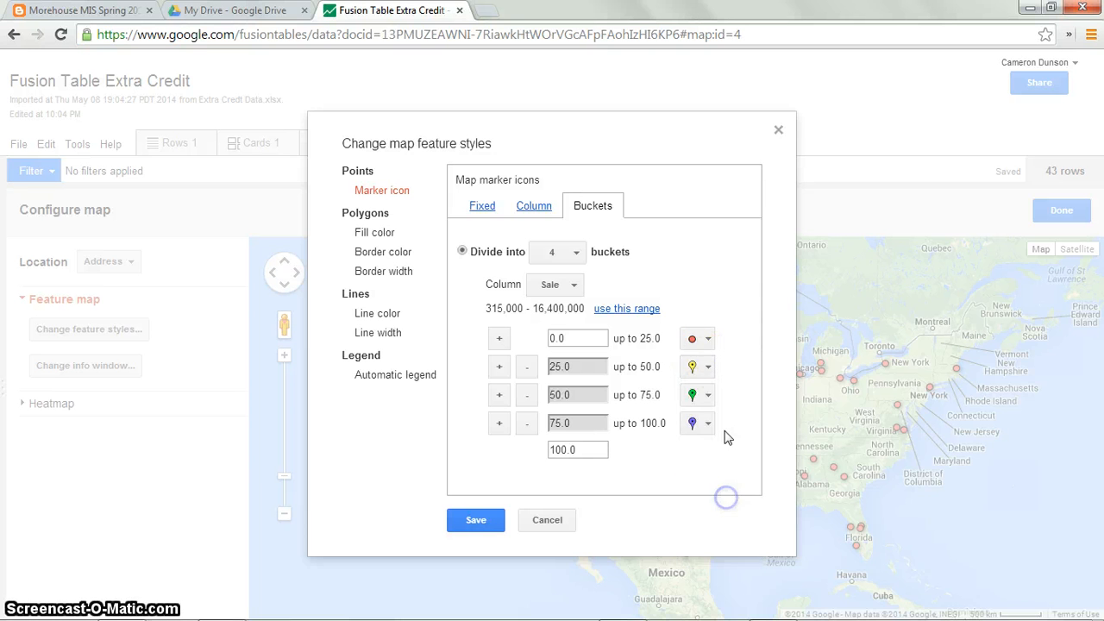
{"action": "left_click", "coordinate": [703, 338]}
{"action": "left_click", "coordinate": [709, 455]}
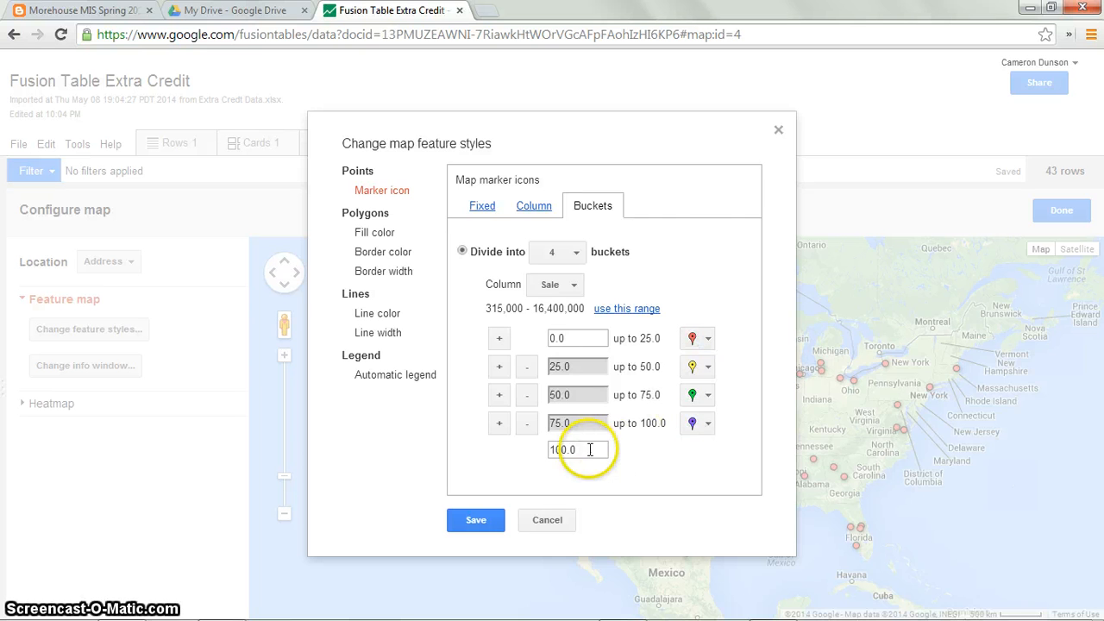
Step: Apply the Sale column's full range to the bucket boundaries and save the map styles
{"action": "left_click", "coordinate": [621, 310]}
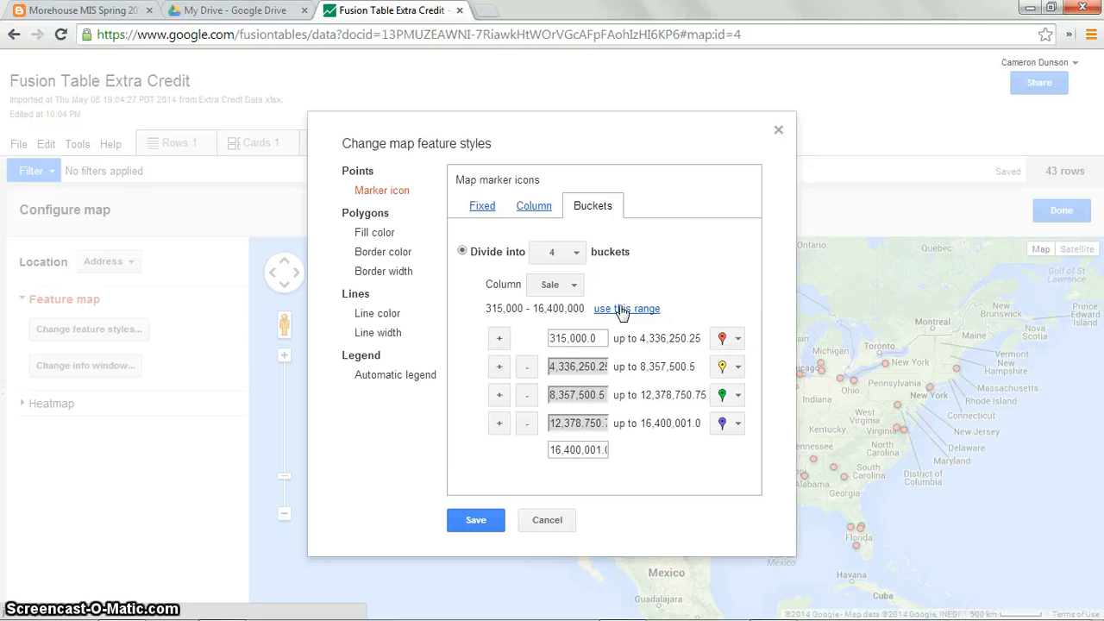
{"action": "left_click", "coordinate": [487, 306]}
{"action": "left_click_drag", "start_coordinate": [488, 305], "coordinate": [577, 309]}
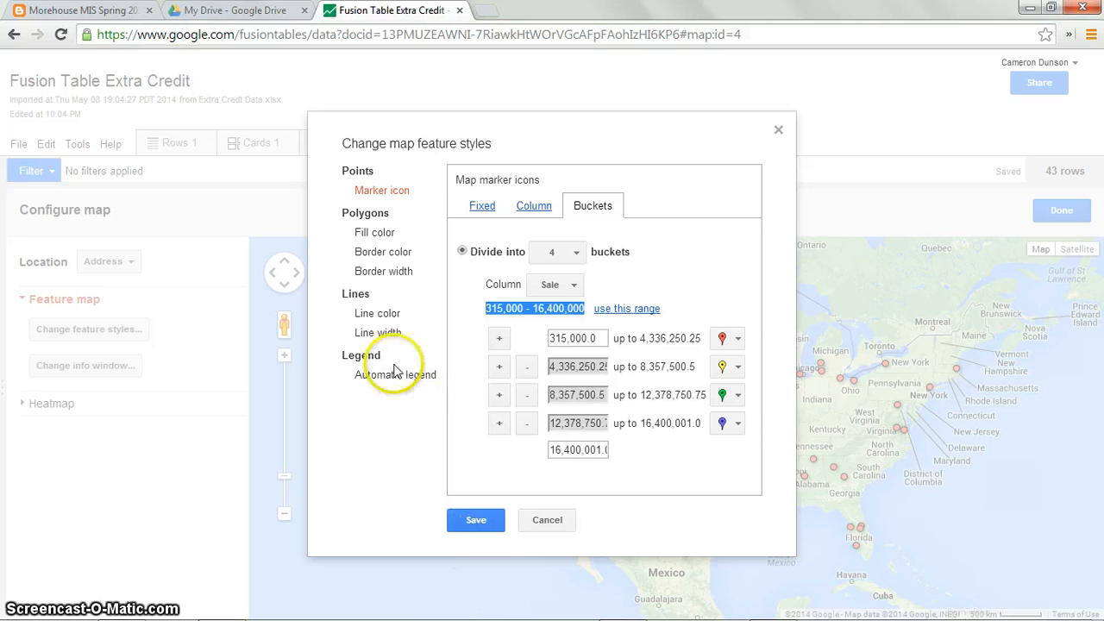
{"action": "left_click", "coordinate": [477, 520]}
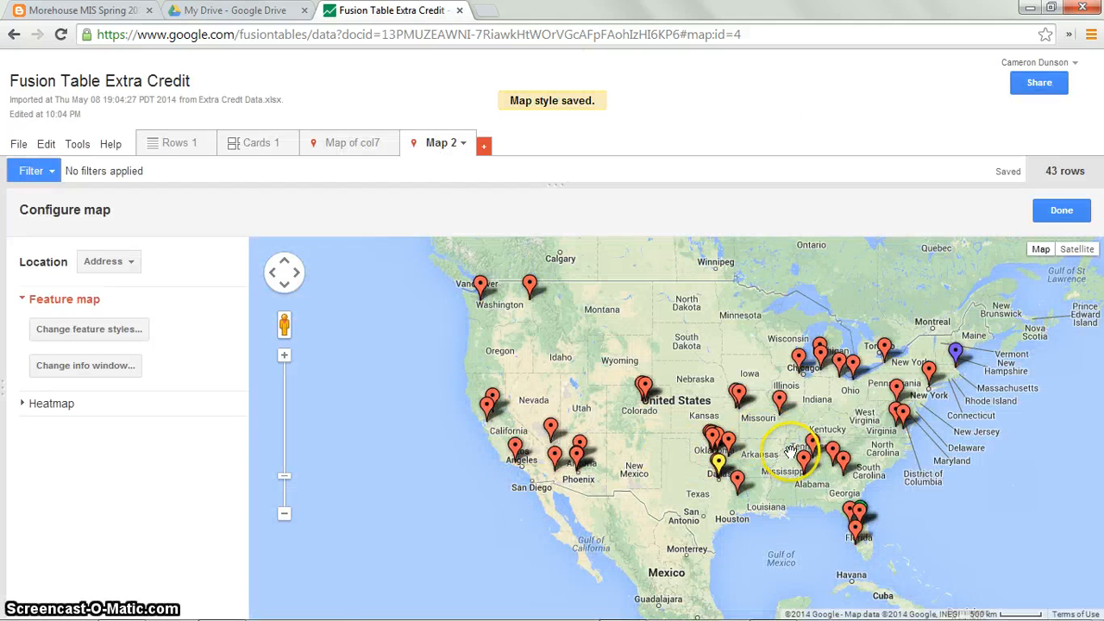
Step: Zoom and pan the map and open the info windows of several sale markers to inspect them
{"action": "scroll", "coordinate": [787, 454], "scroll_direction": "up", "scroll_amount": 3}
{"action": "scroll", "coordinate": [694, 431], "scroll_direction": "down", "scroll_amount": 4}
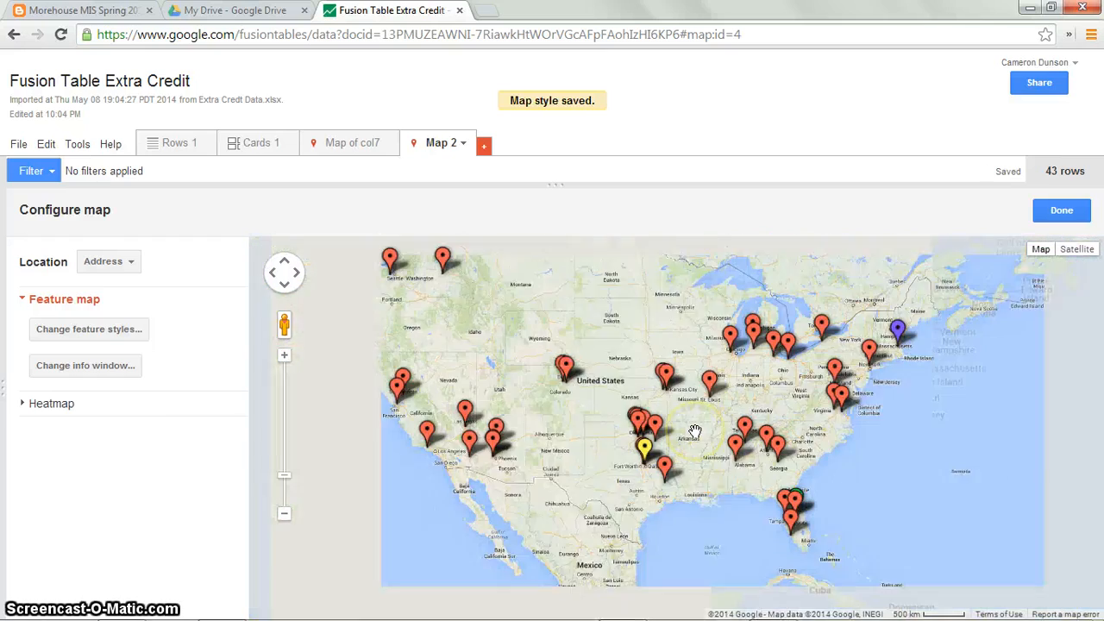
{"action": "scroll", "coordinate": [788, 477], "scroll_direction": "up", "scroll_amount": 1}
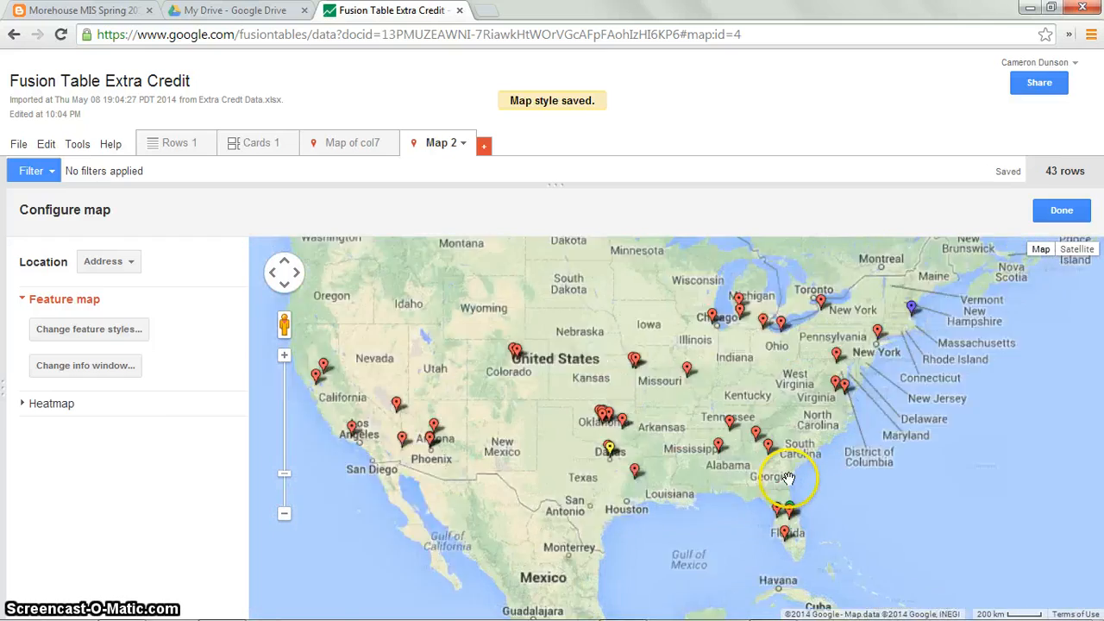
{"action": "scroll", "coordinate": [786, 500], "scroll_direction": "up", "scroll_amount": 1}
{"action": "scroll", "coordinate": [806, 496], "scroll_direction": "up", "scroll_amount": 1}
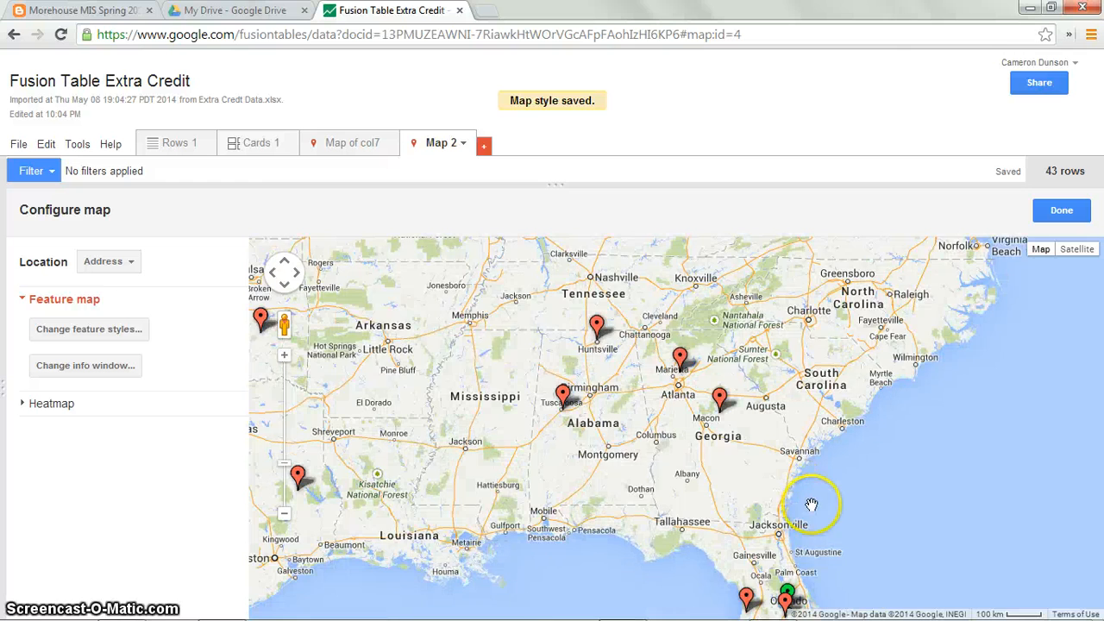
{"action": "left_click_drag", "start_coordinate": [810, 504], "coordinate": [746, 358]}
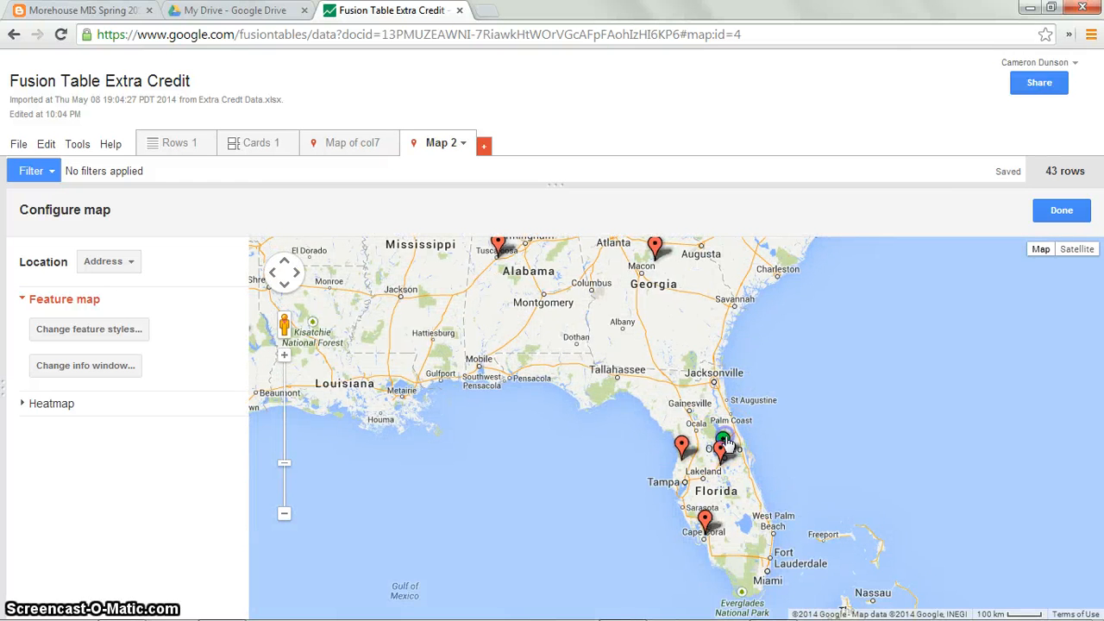
{"action": "left_click", "coordinate": [724, 443]}
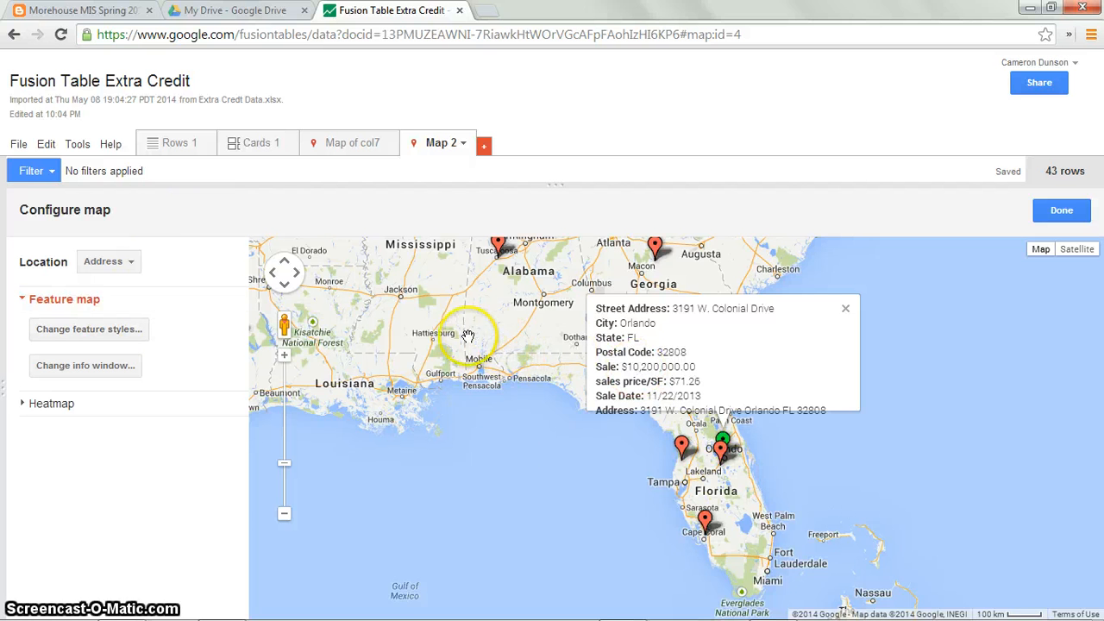
{"action": "left_click_drag", "start_coordinate": [469, 338], "coordinate": [846, 478]}
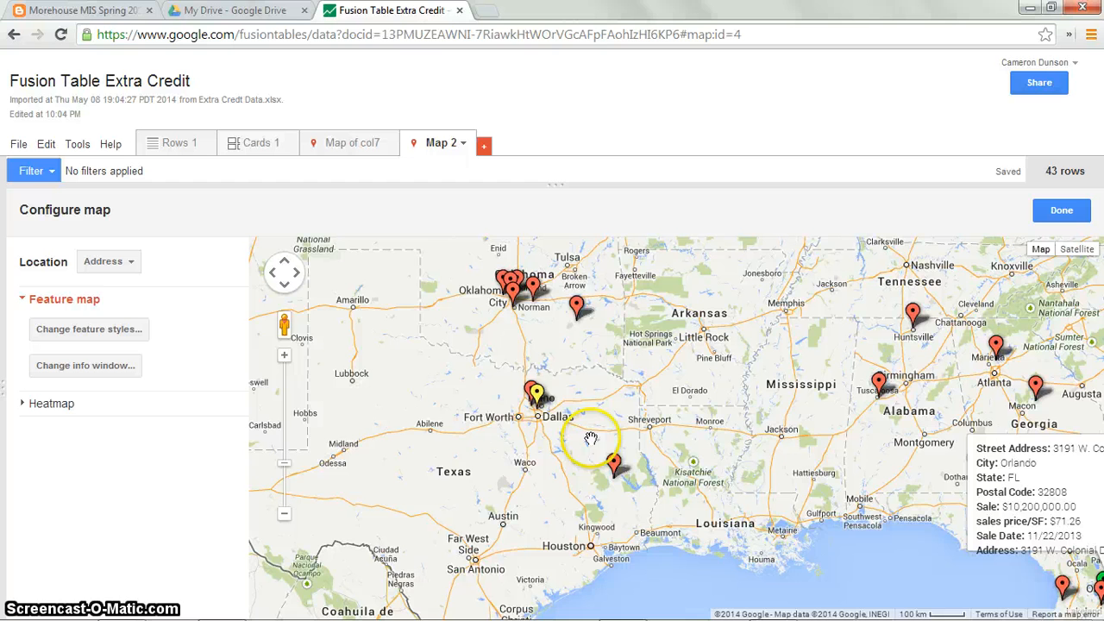
{"action": "left_click", "coordinate": [534, 393]}
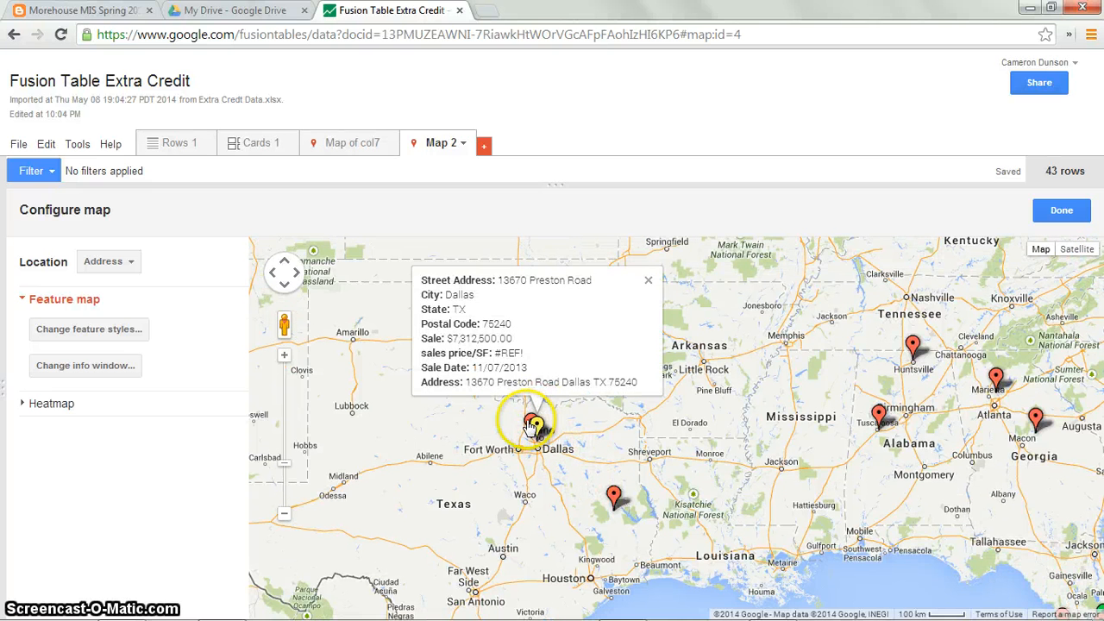
{"action": "left_click", "coordinate": [531, 422]}
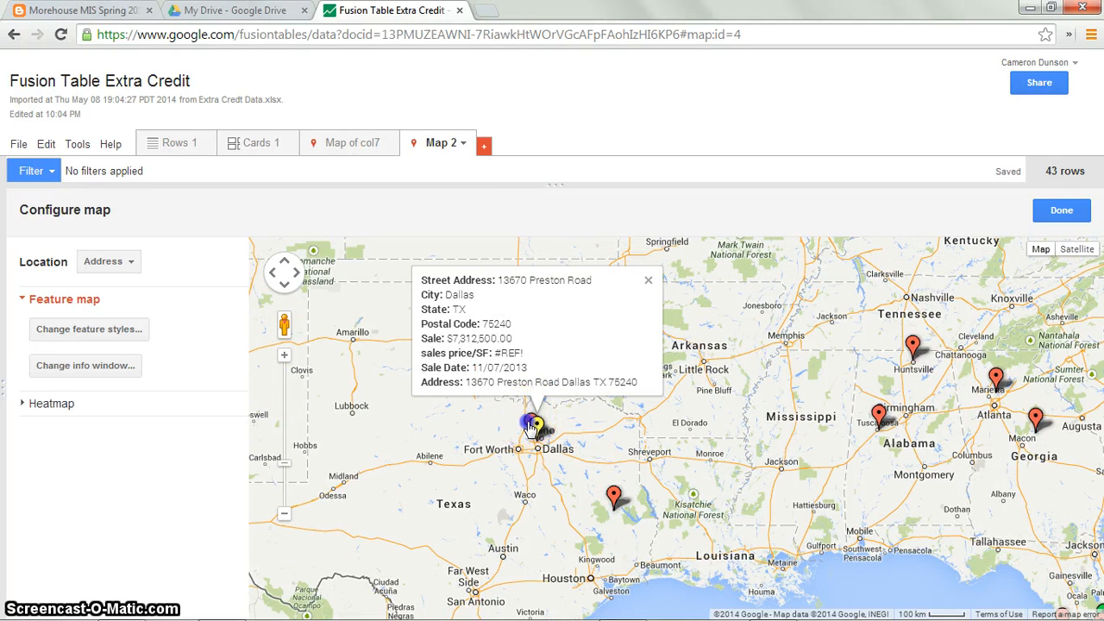
{"action": "left_click", "coordinate": [613, 501]}
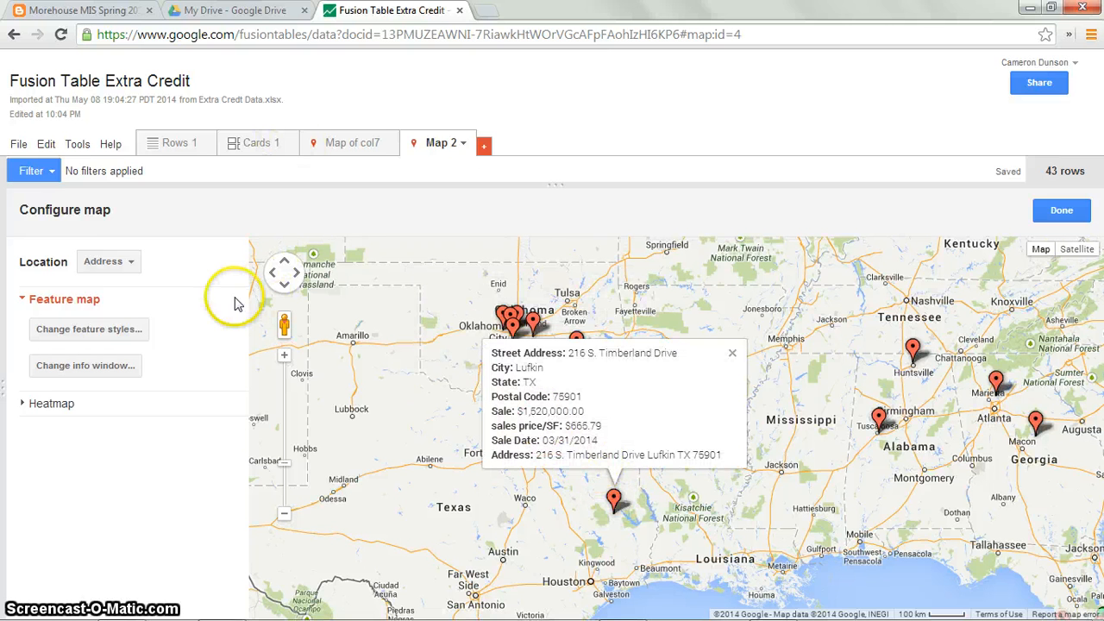
Step: Reopen the feature styles and set the second bucket's lower bound to 2,000,000
{"action": "left_click", "coordinate": [58, 329]}
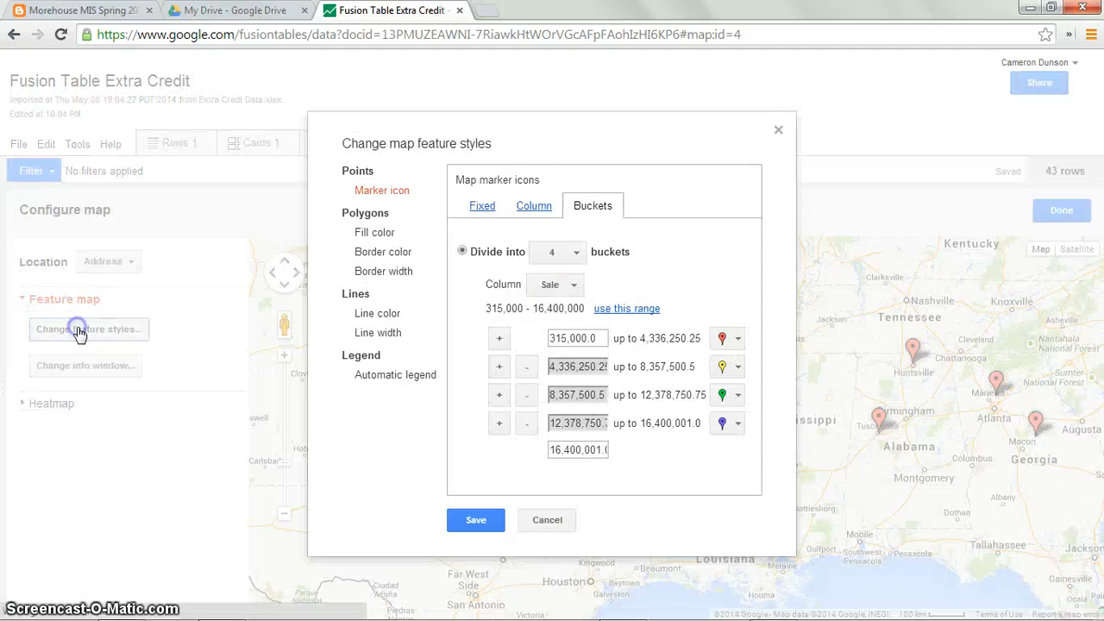
{"action": "left_click", "coordinate": [675, 343]}
{"action": "left_click", "coordinate": [656, 335]}
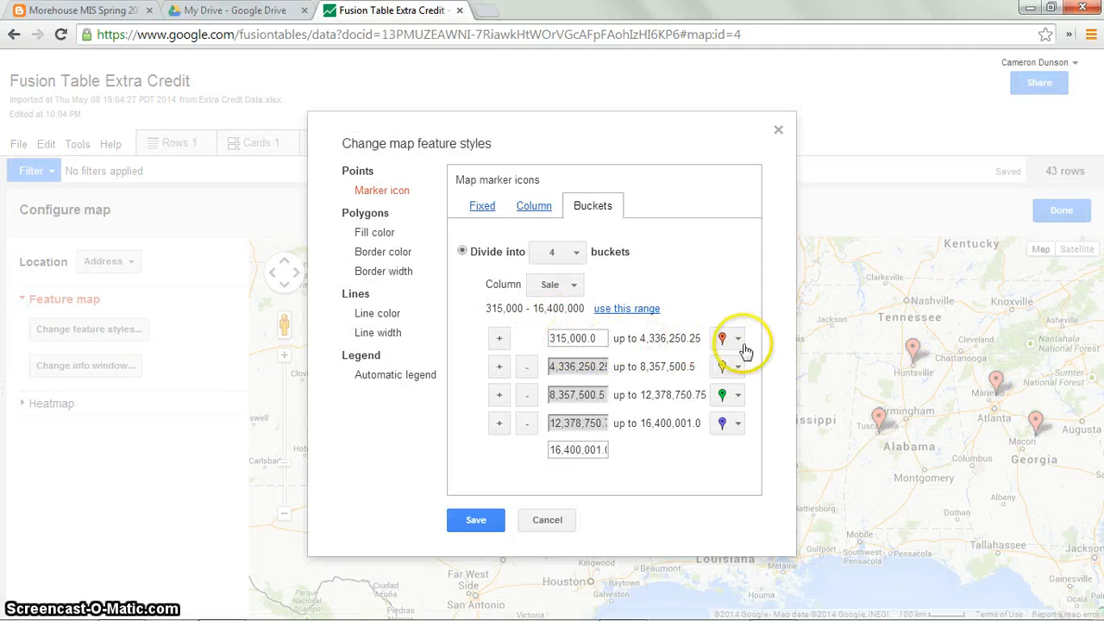
{"action": "left_click", "coordinate": [559, 368]}
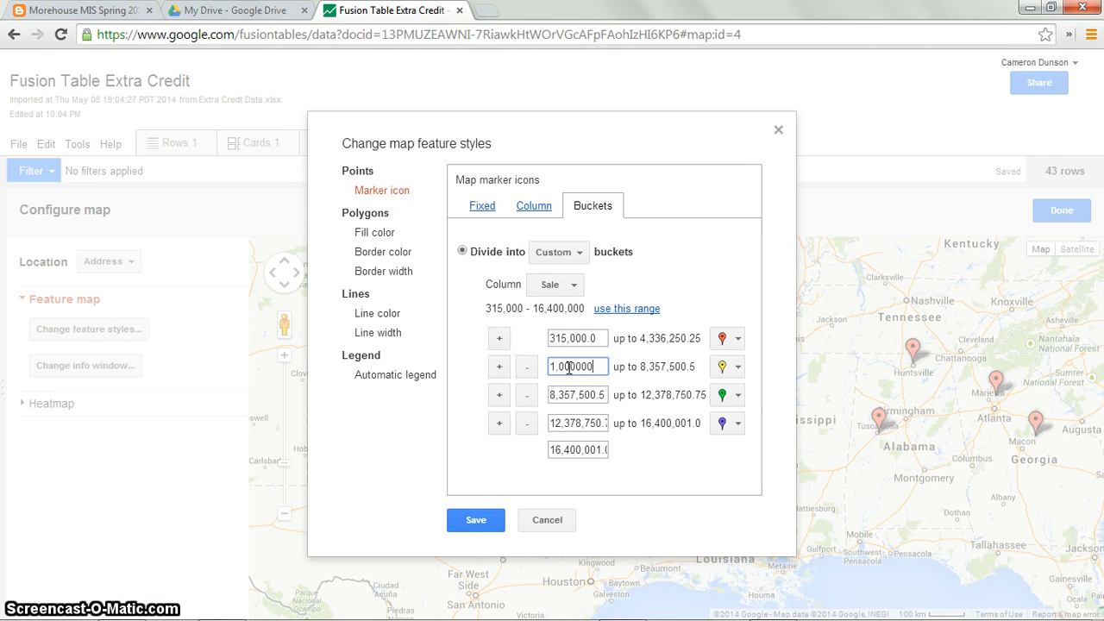
{"action": "key", "text": "BackSpace"}
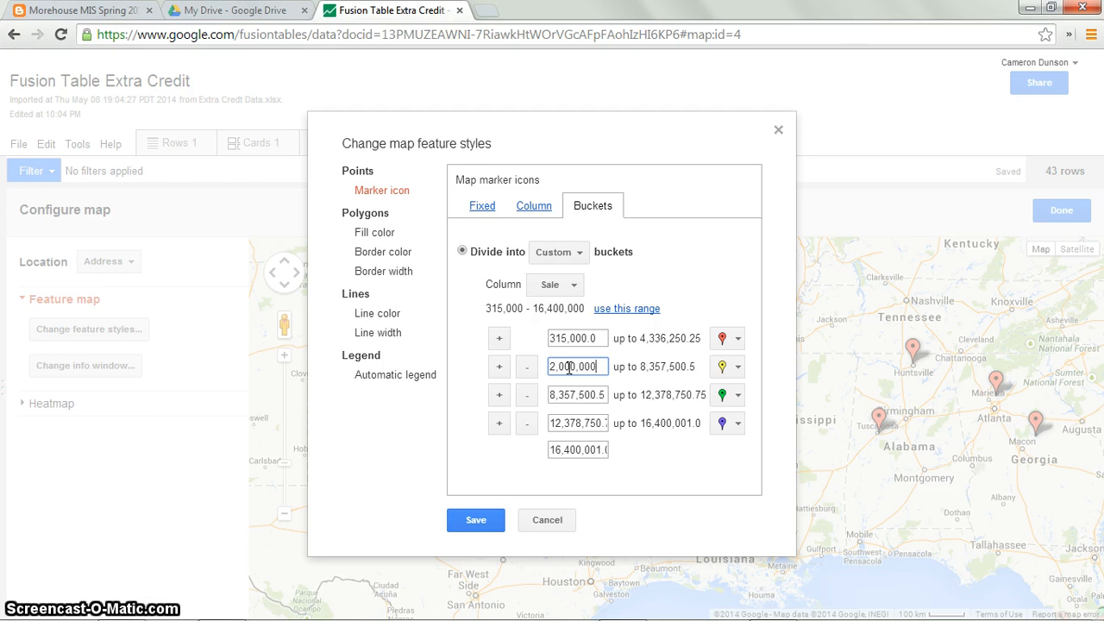
{"action": "left_click", "coordinate": [643, 366]}
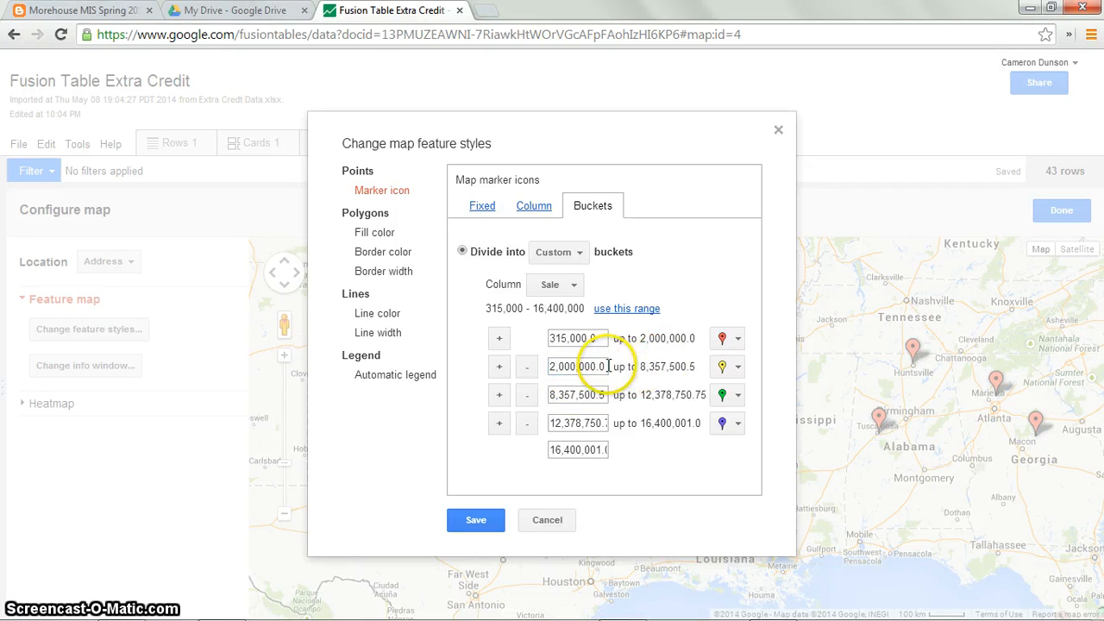
Step: Set the third bucket's lower bound to 6,000,000 and save the map styles
{"action": "double_click", "coordinate": [561, 394]}
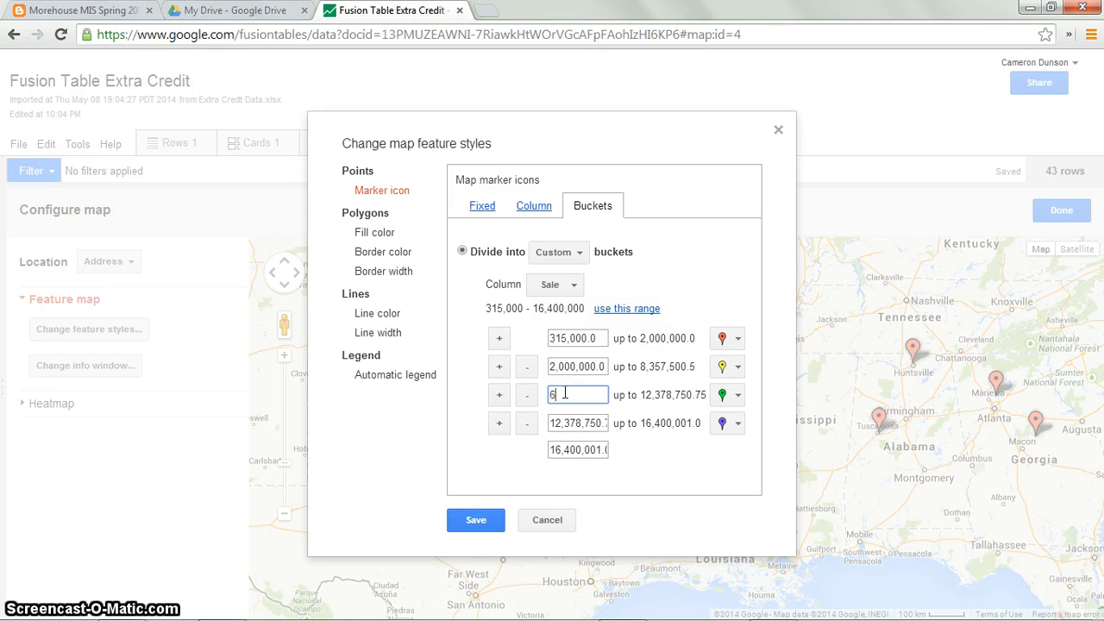
{"action": "key", "text": "BackSpace"}
{"action": "key", "text": "BackSpace"}
{"action": "key", "text": "BackSpace"}
{"action": "key", "text": "Return"}
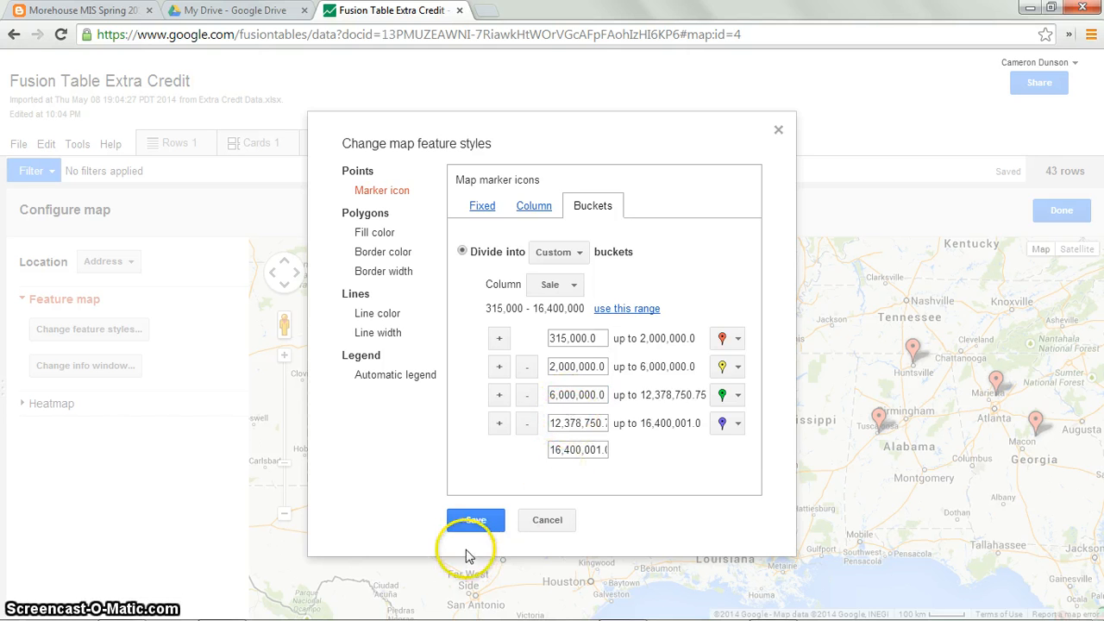
{"action": "left_click", "coordinate": [474, 521]}
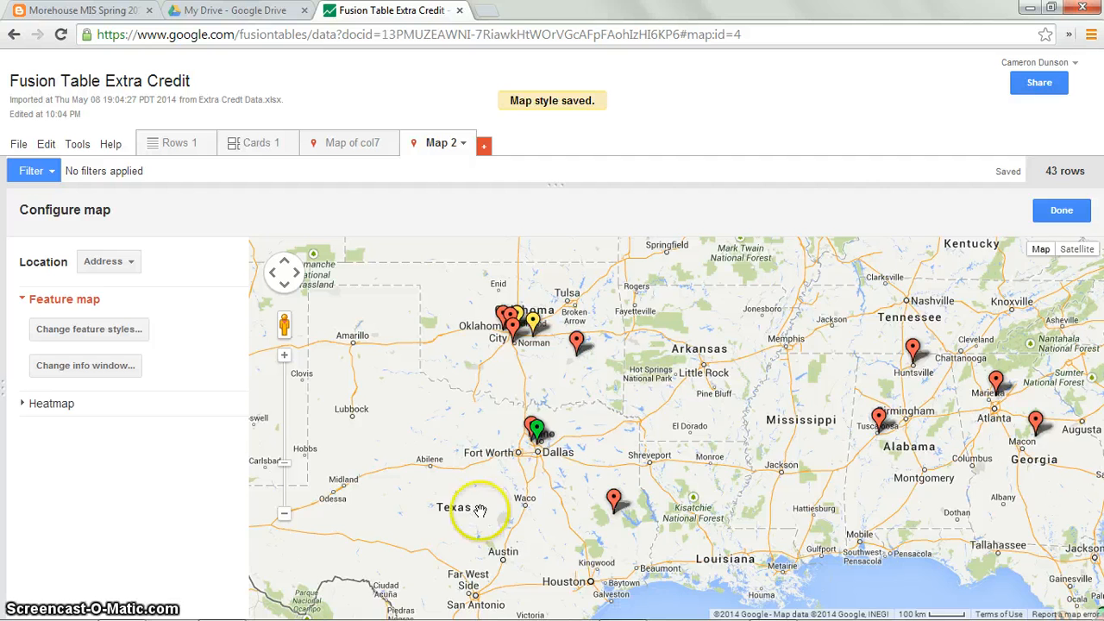
Step: Reopen the feature styles, set the second bucket's lower bound to 1,000,000 and save
{"action": "scroll", "coordinate": [665, 375], "scroll_direction": "down", "scroll_amount": 4}
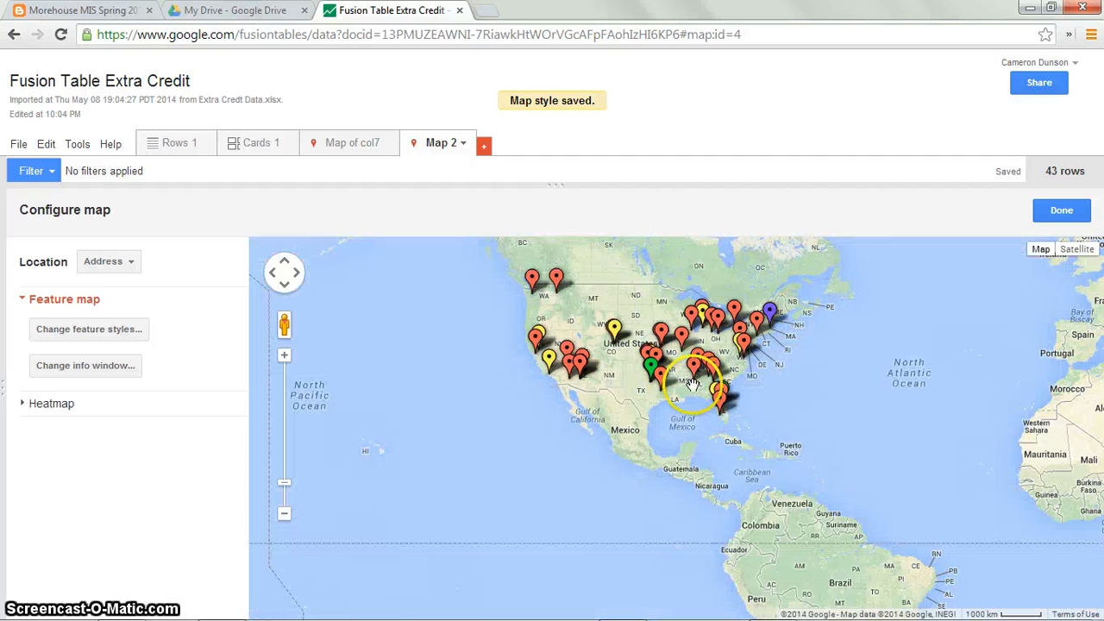
{"action": "scroll", "coordinate": [614, 391], "scroll_direction": "up", "scroll_amount": 1}
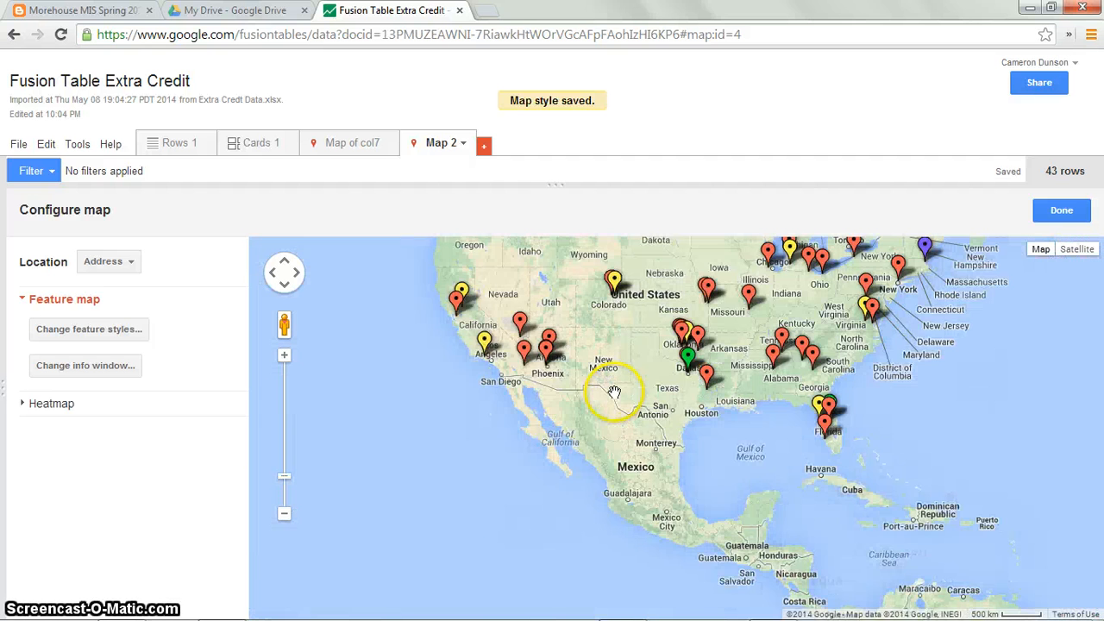
{"action": "left_click_drag", "start_coordinate": [611, 320], "coordinate": [578, 520]}
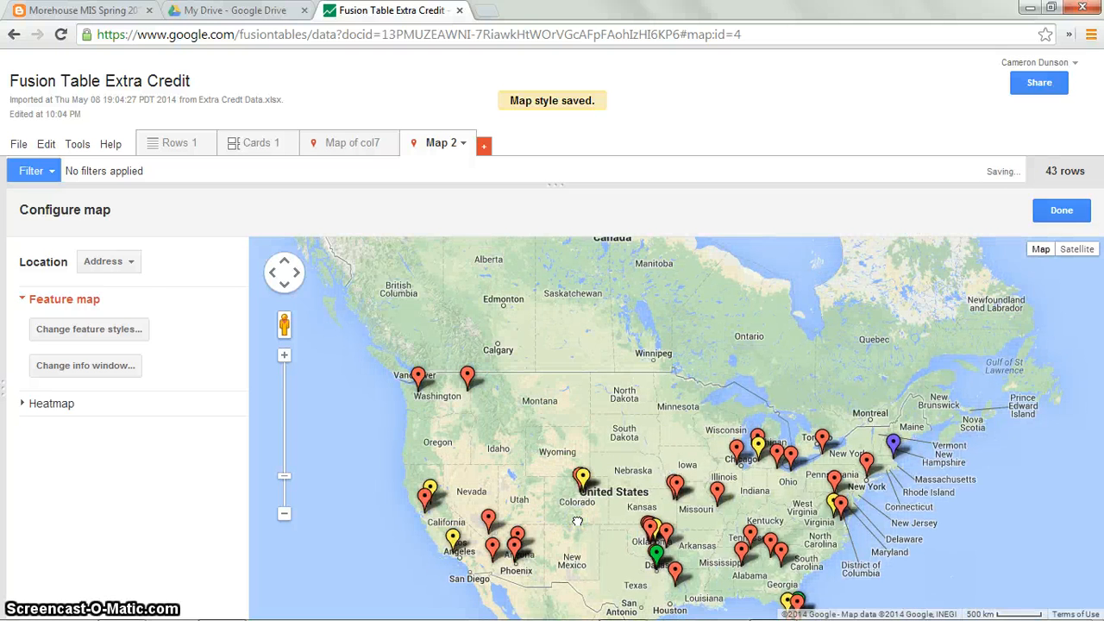
{"action": "left_click", "coordinate": [105, 331]}
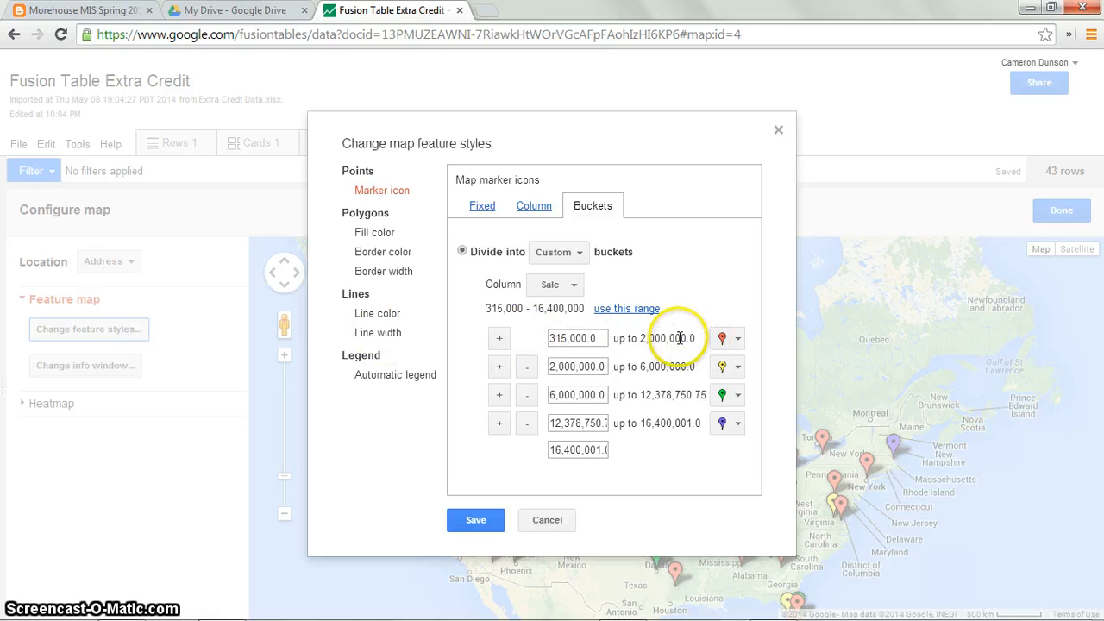
{"action": "left_click", "coordinate": [557, 366]}
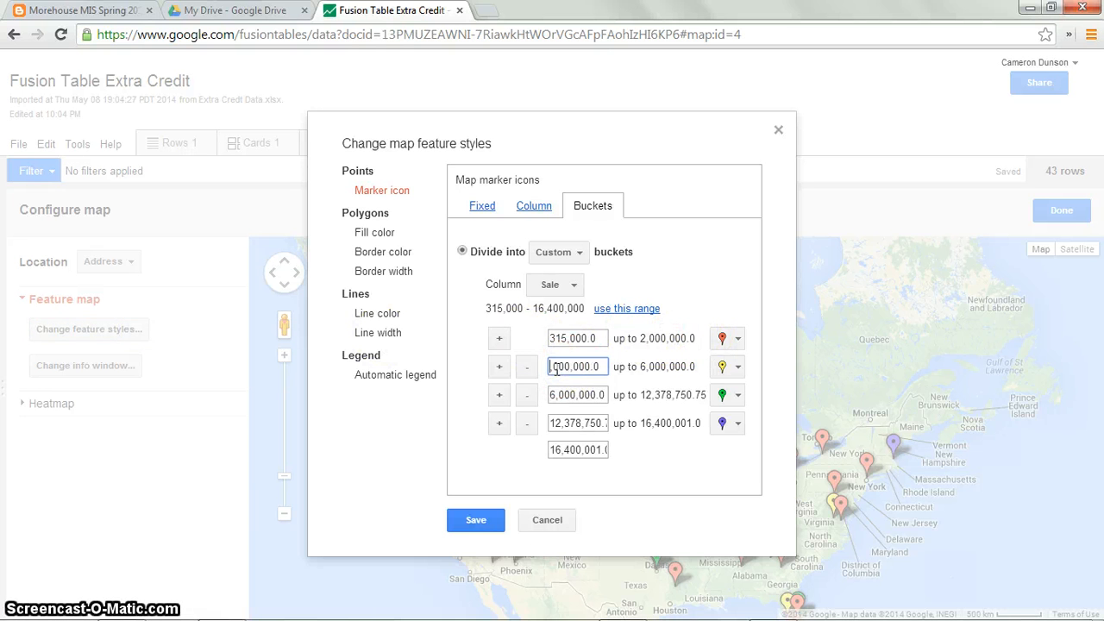
{"action": "type", "text": "1"}
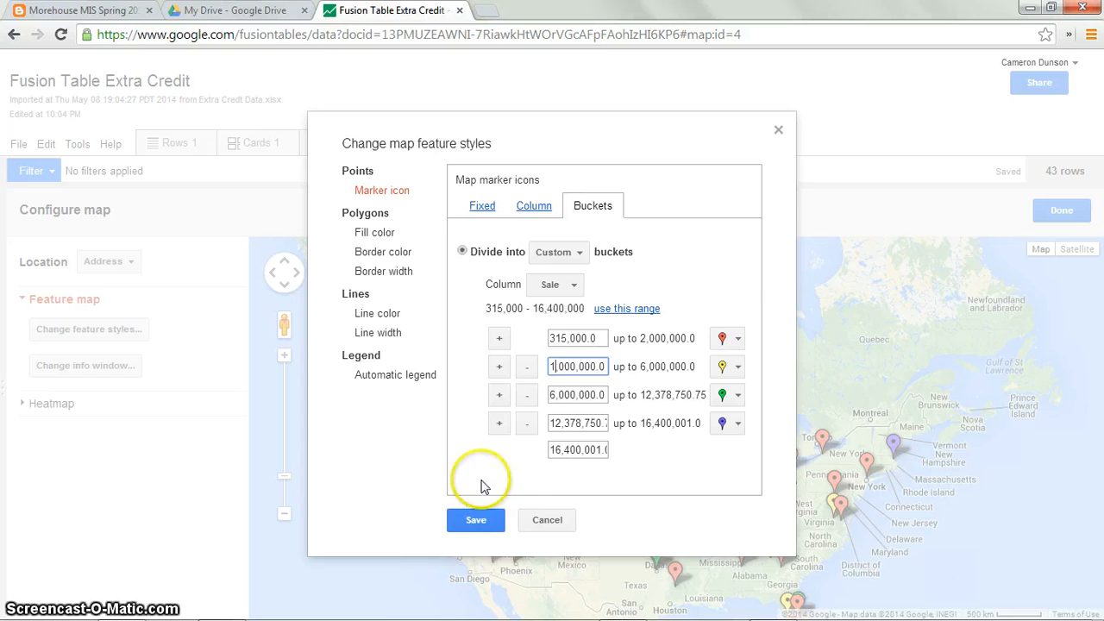
{"action": "left_click", "coordinate": [478, 521]}
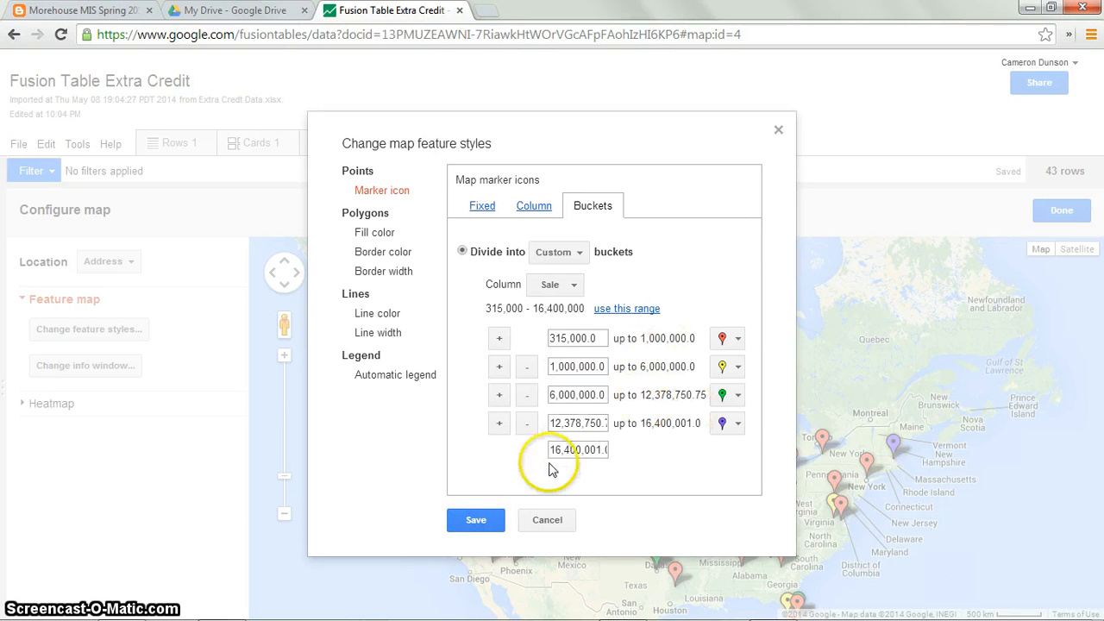
{"action": "left_click", "coordinate": [480, 521]}
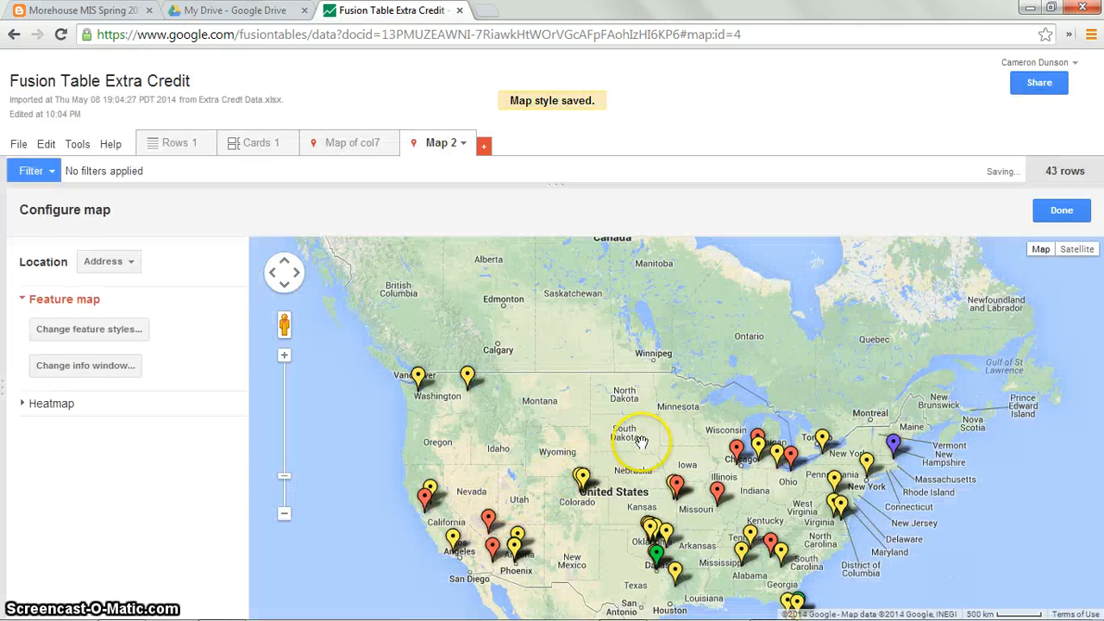
Step: Reopen the feature styles to review the bucket boundaries and save them again unchanged
{"action": "scroll", "coordinate": [672, 406], "scroll_direction": "up", "scroll_amount": 1}
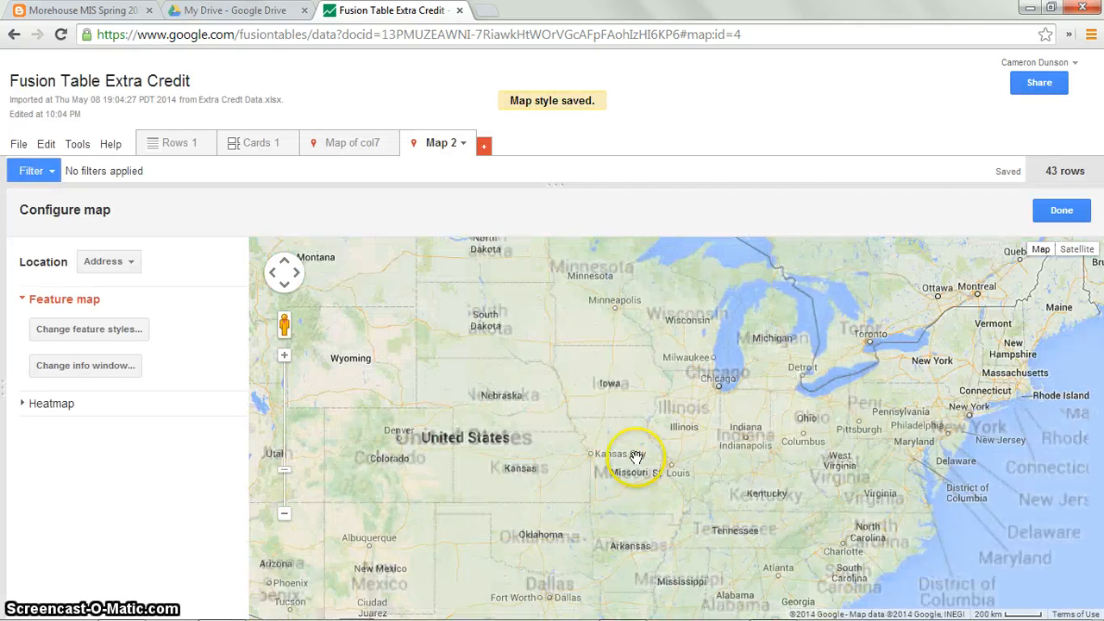
{"action": "left_click_drag", "start_coordinate": [499, 435], "coordinate": [595, 436]}
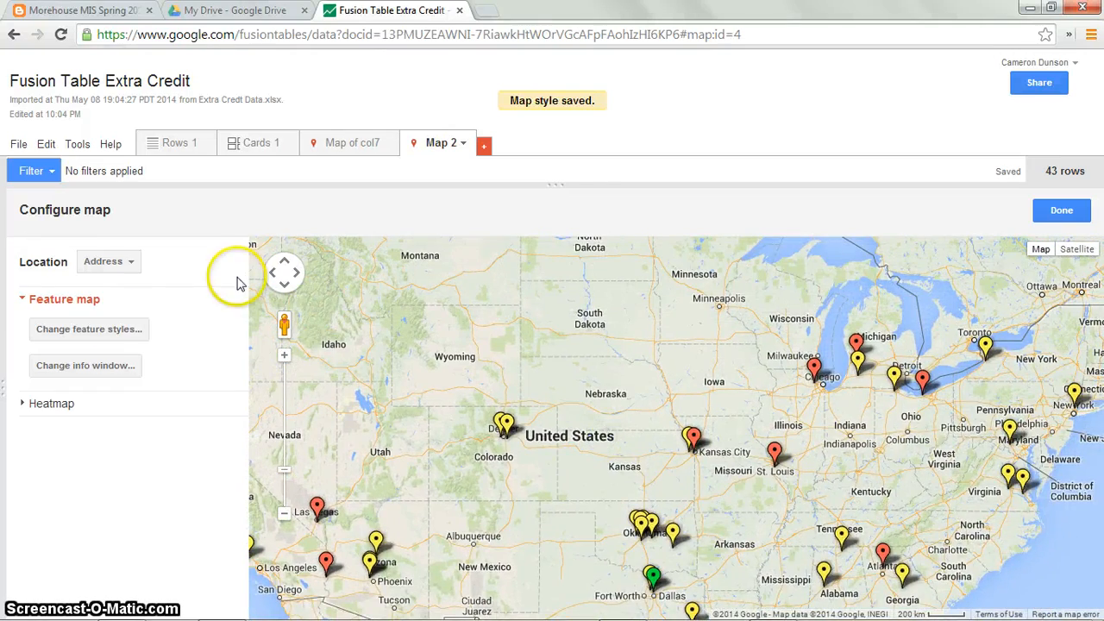
{"action": "left_click", "coordinate": [138, 329]}
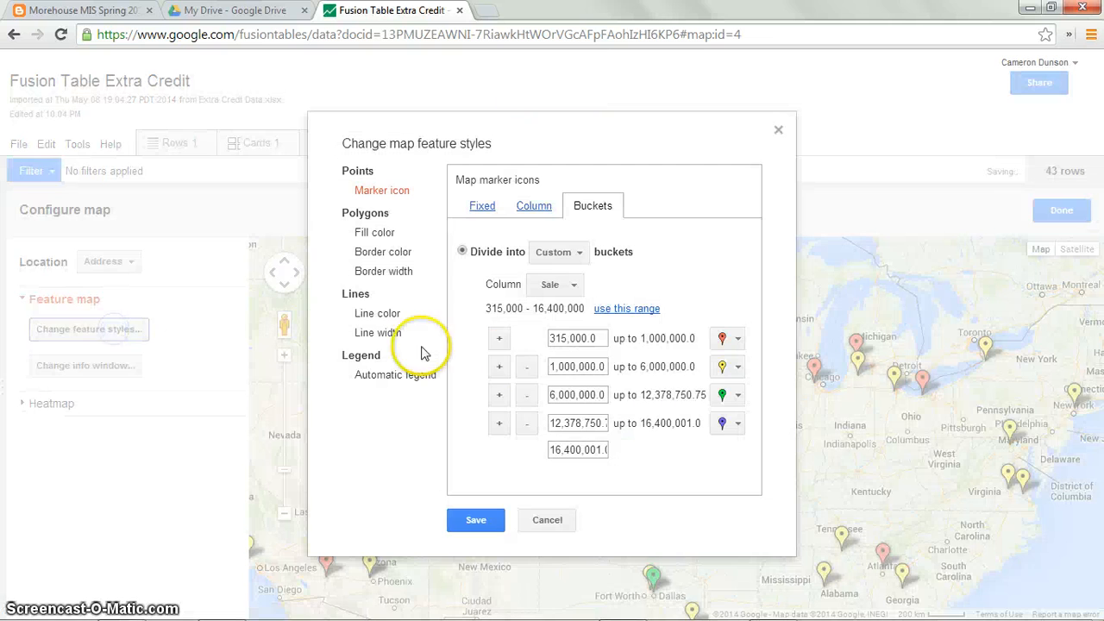
{"action": "left_click", "coordinate": [558, 395]}
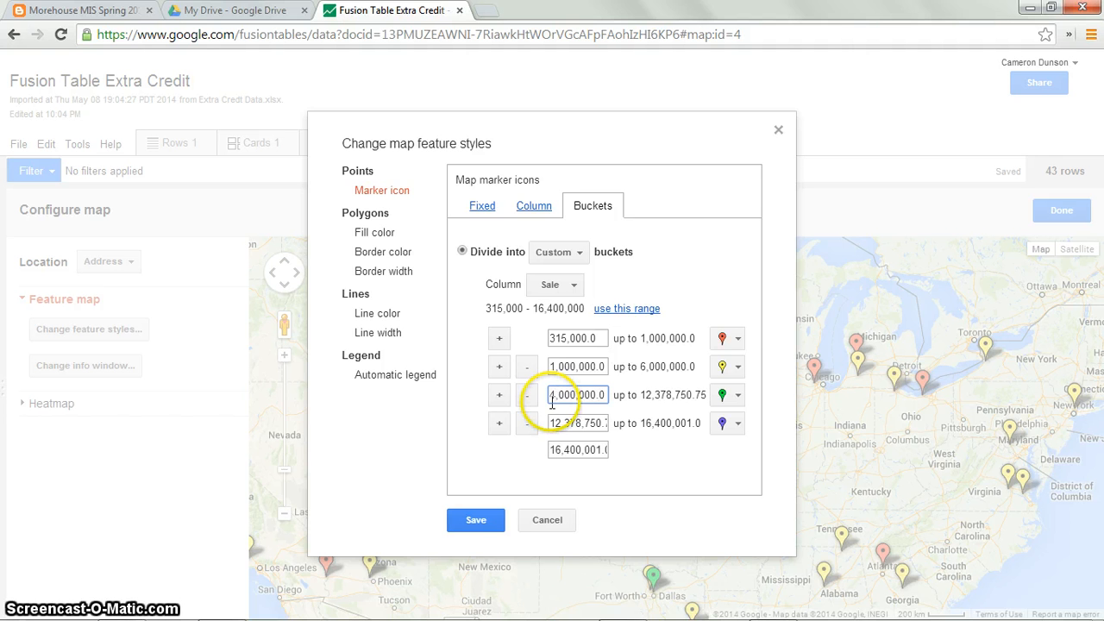
{"action": "left_click", "coordinate": [477, 520]}
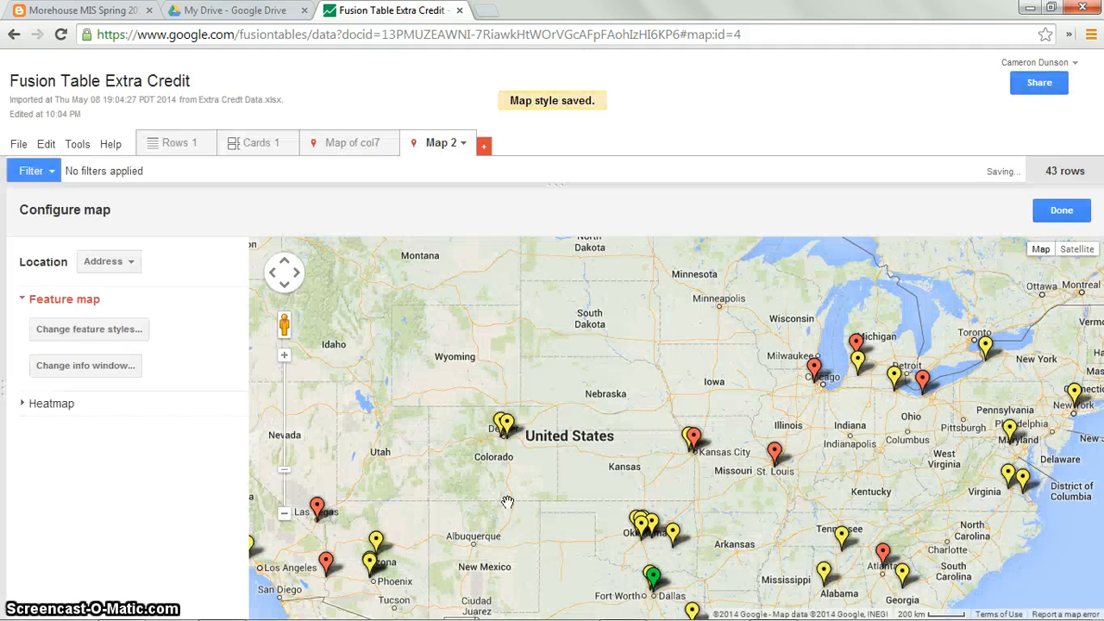
Step: Pan and zoom across the map, opening info windows of sale markers in Colorado, Arizona, Dallas and Orlando to inspect them
{"action": "left_click_drag", "start_coordinate": [496, 518], "coordinate": [453, 528]}
{"action": "left_click", "coordinate": [487, 434]}
{"action": "left_click", "coordinate": [488, 438]}
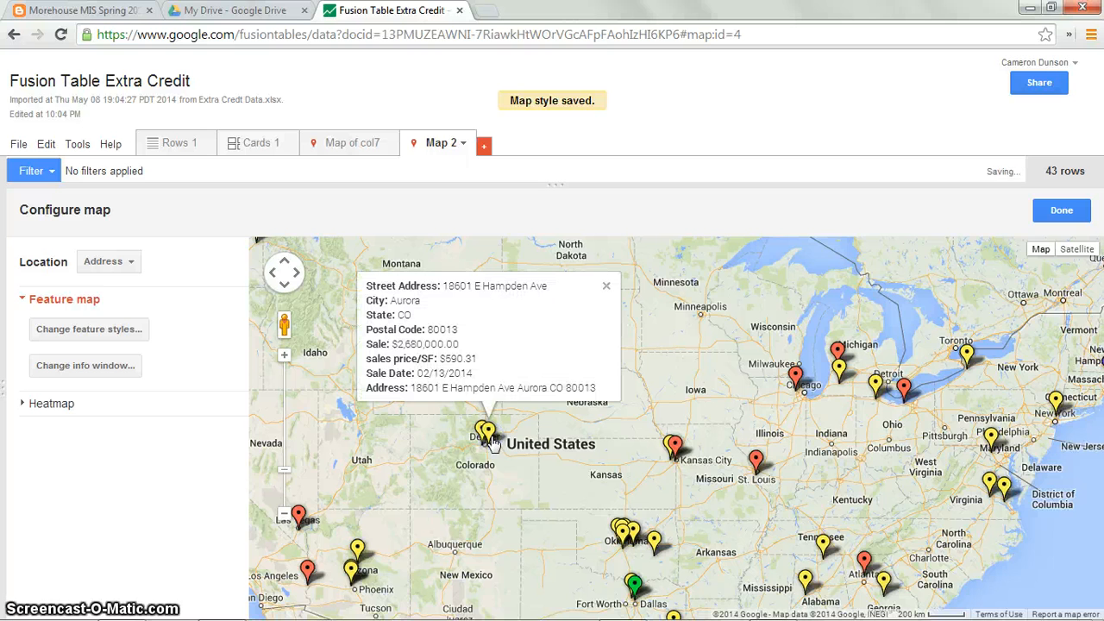
{"action": "left_click", "coordinate": [483, 435]}
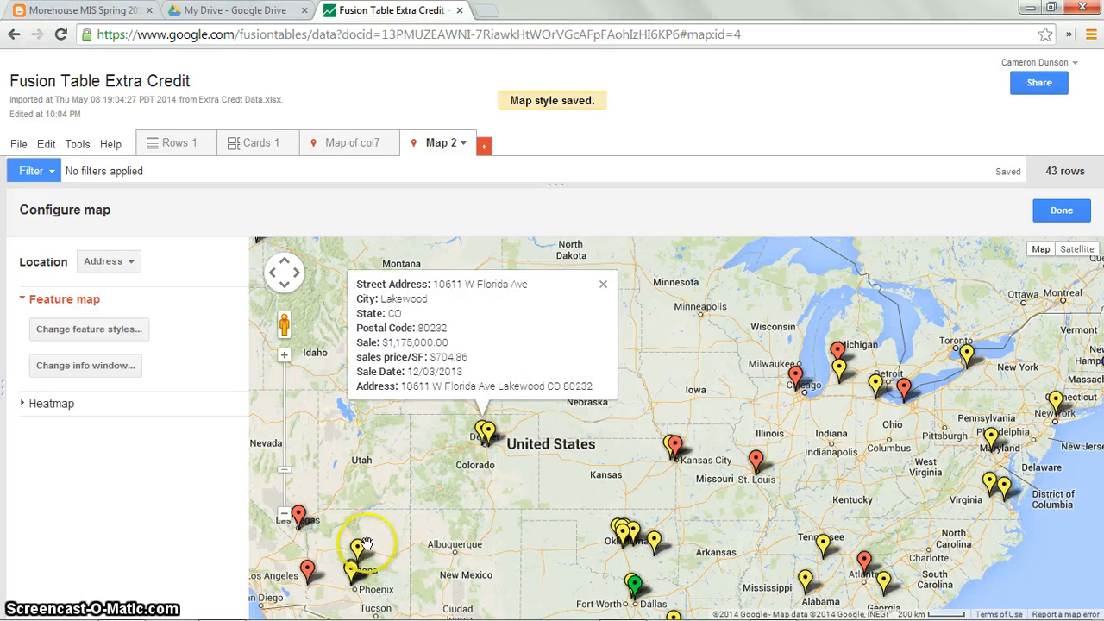
{"action": "left_click", "coordinate": [354, 569]}
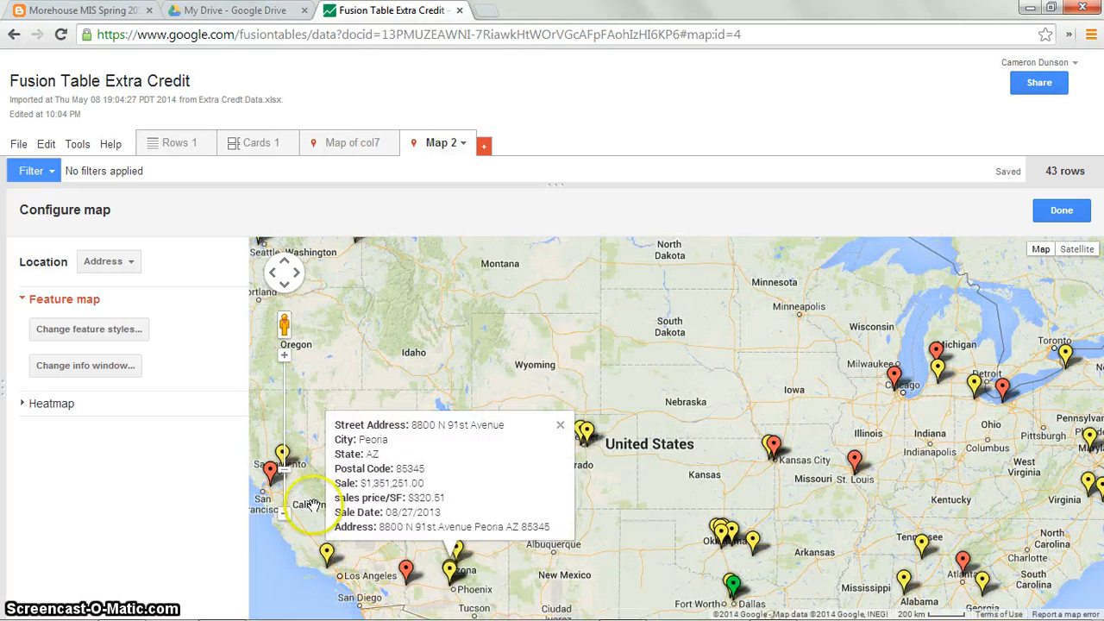
{"action": "left_click_drag", "start_coordinate": [800, 569], "coordinate": [710, 451]}
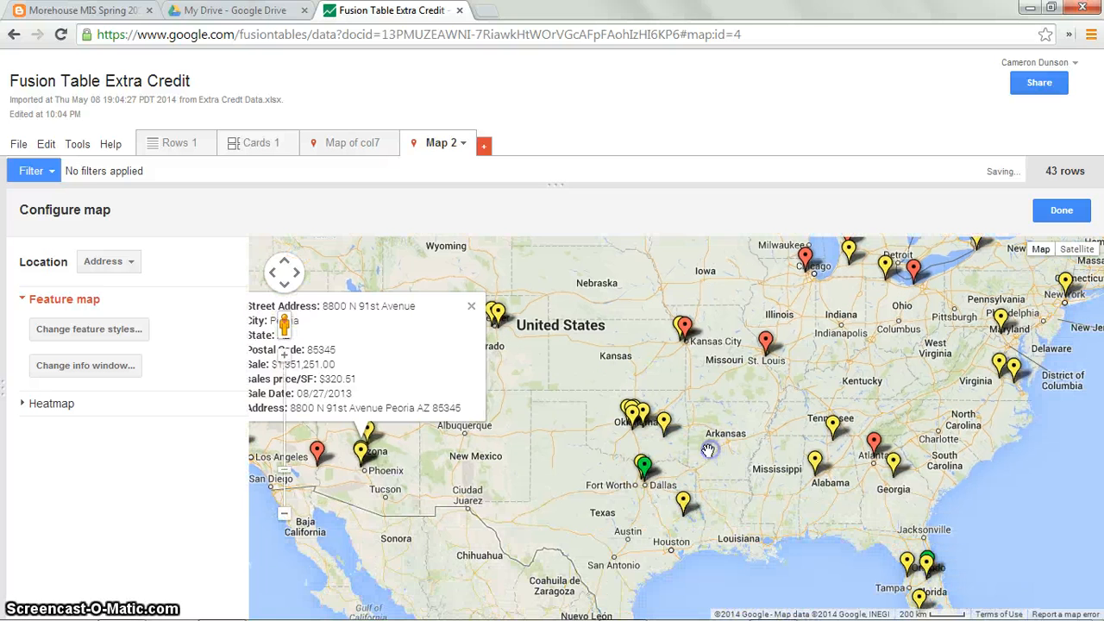
{"action": "left_click", "coordinate": [641, 482]}
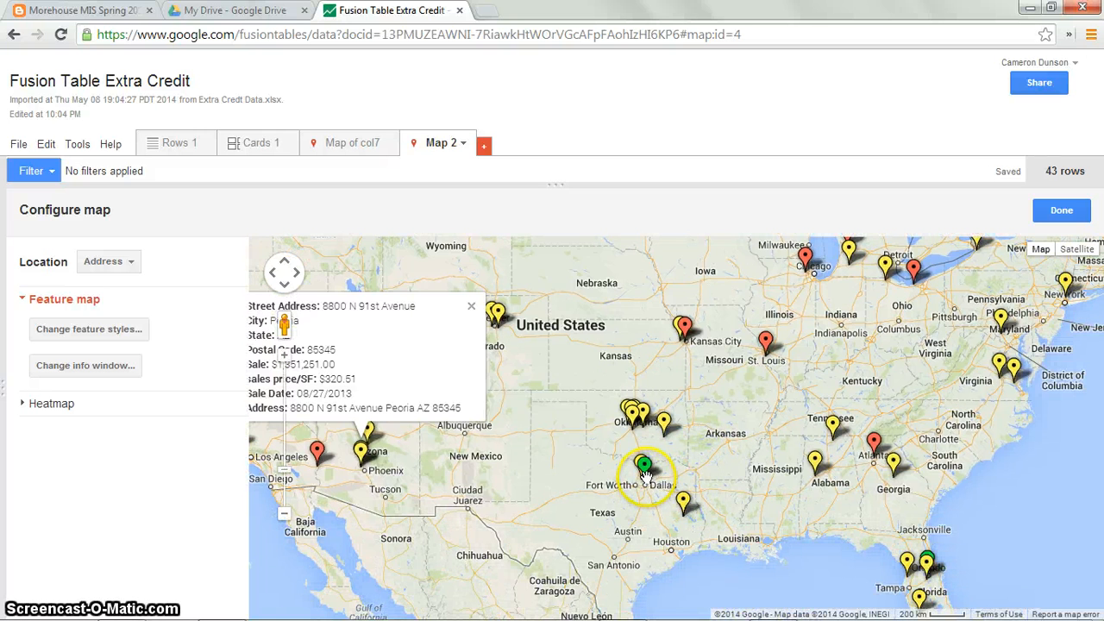
{"action": "left_click", "coordinate": [644, 473]}
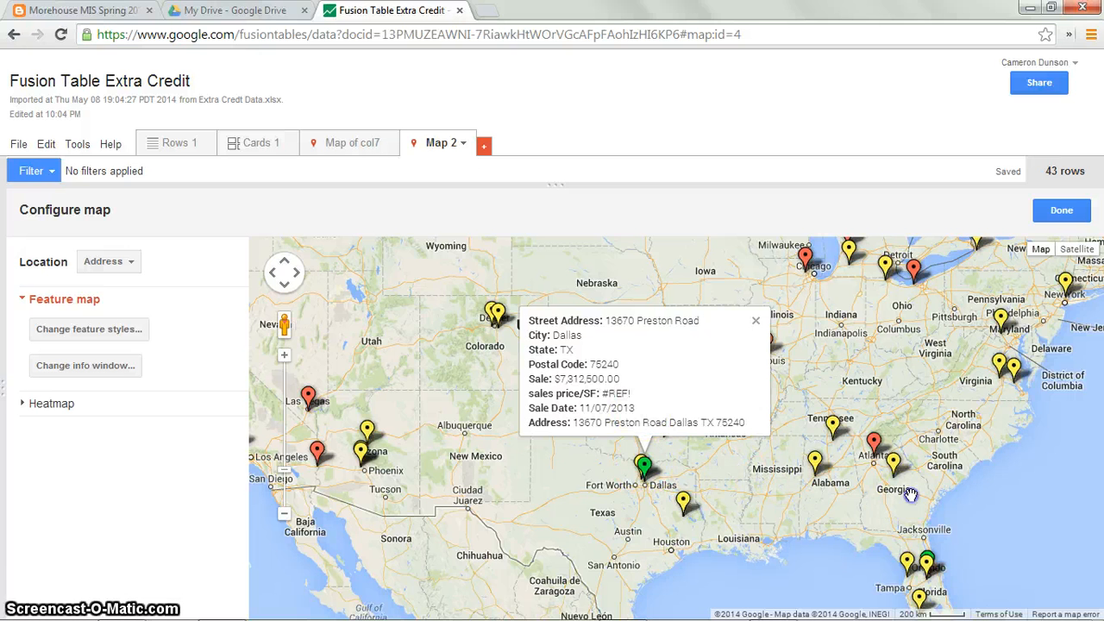
{"action": "left_click_drag", "start_coordinate": [910, 495], "coordinate": [747, 345]}
{"action": "scroll", "coordinate": [774, 451], "scroll_direction": "up", "scroll_amount": 2}
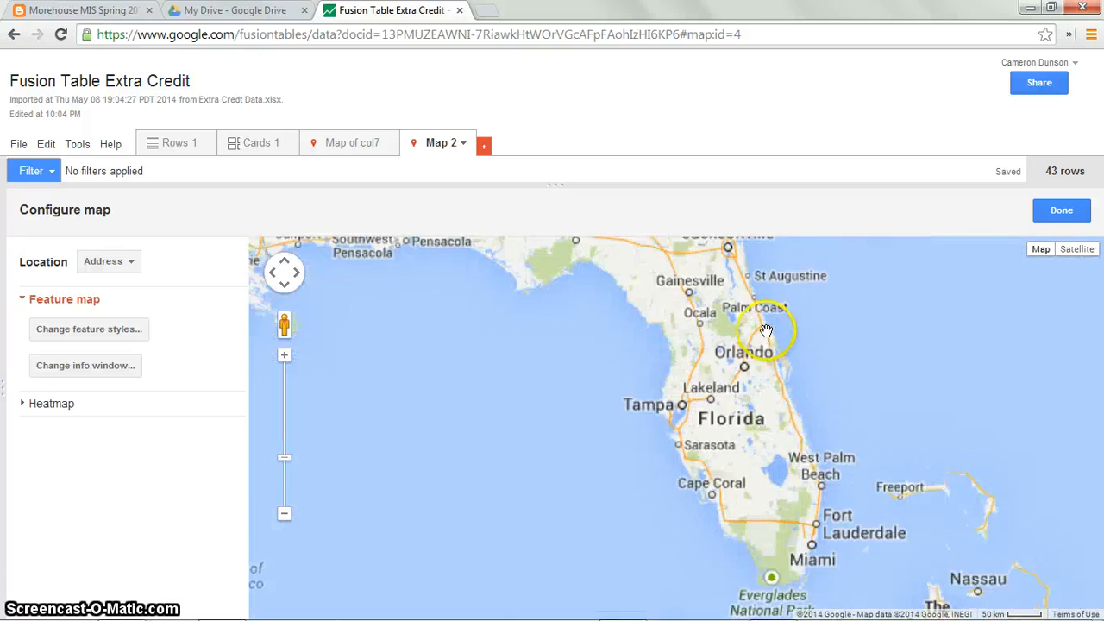
{"action": "scroll", "coordinate": [765, 330], "scroll_direction": "up", "scroll_amount": 1}
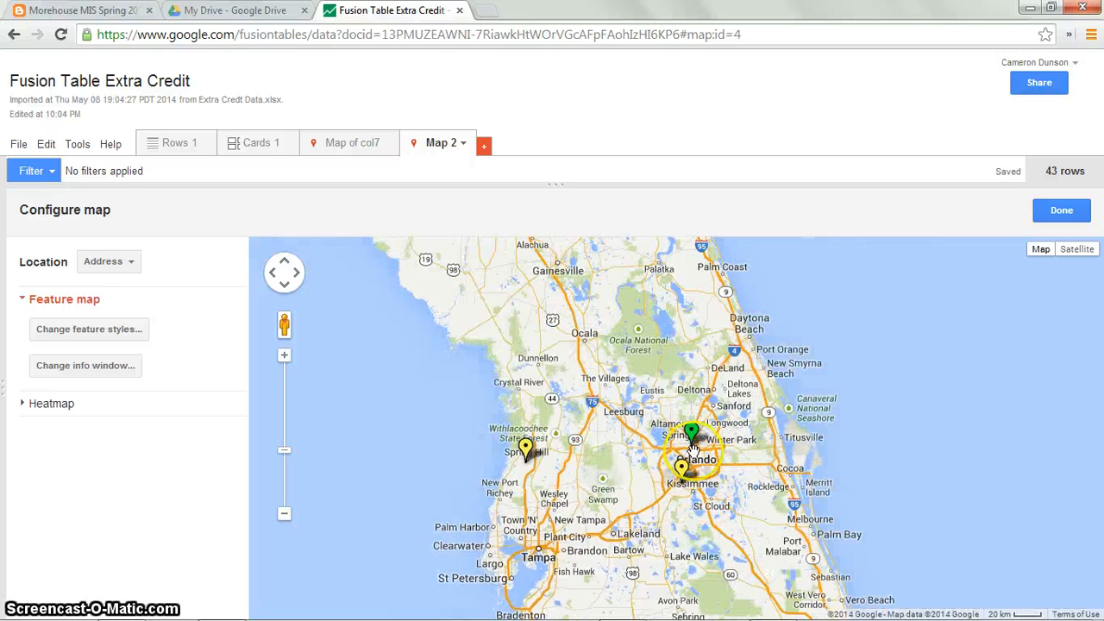
{"action": "left_click", "coordinate": [692, 430]}
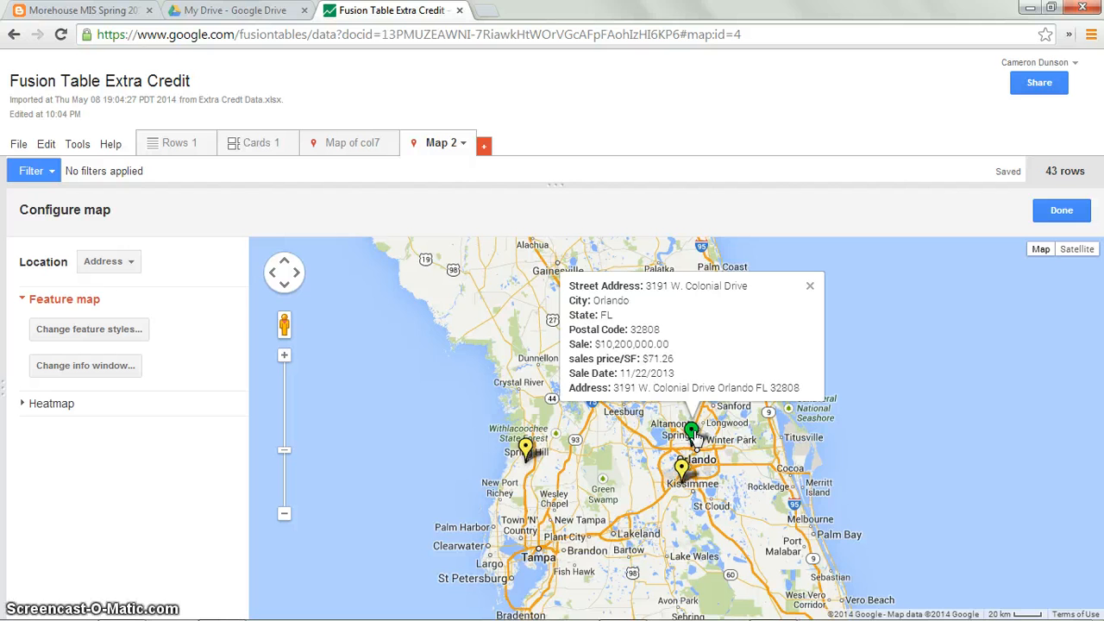
{"action": "left_click", "coordinate": [478, 440]}
{"action": "scroll", "coordinate": [461, 416], "scroll_direction": "down", "scroll_amount": 2}
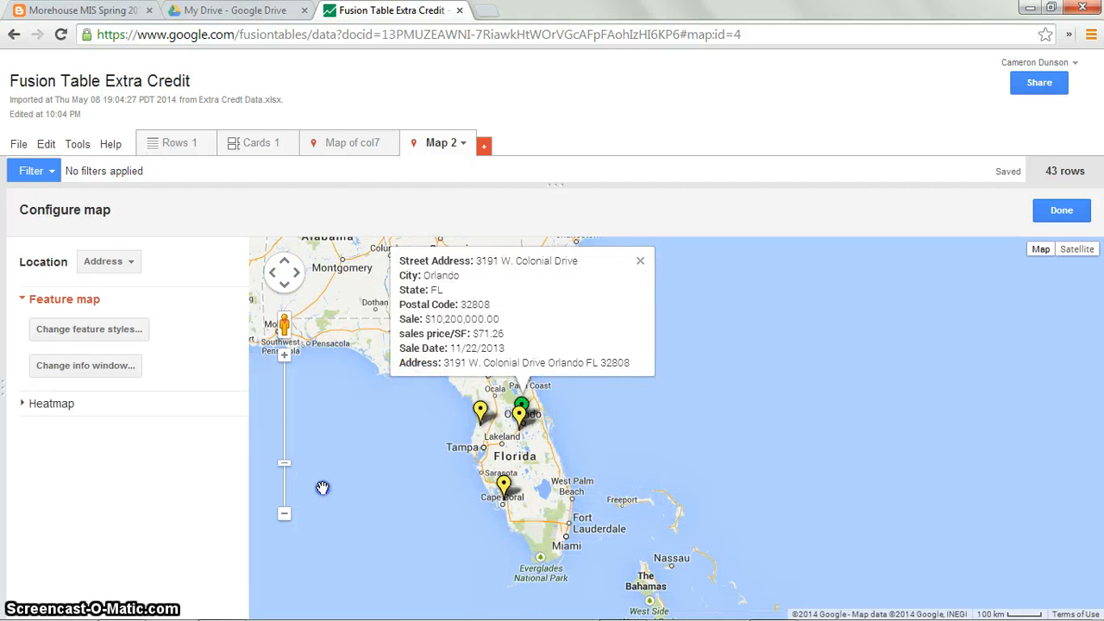
{"action": "left_click_drag", "start_coordinate": [322, 488], "coordinate": [756, 526]}
{"action": "scroll", "coordinate": [563, 414], "scroll_direction": "down", "scroll_amount": 2}
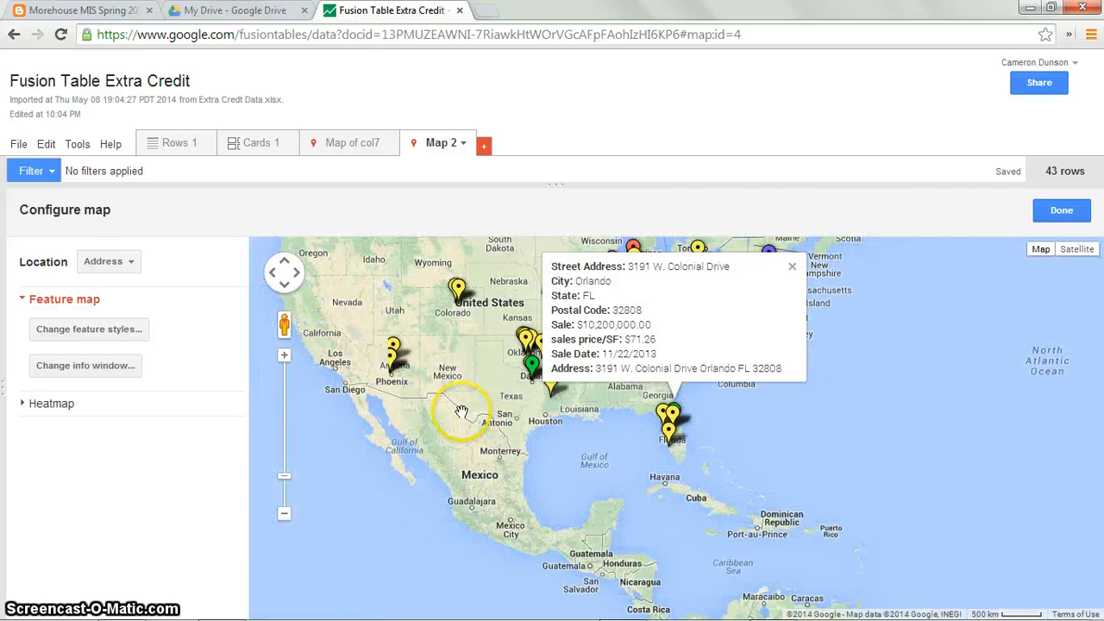
{"action": "left_click_drag", "start_coordinate": [462, 412], "coordinate": [475, 485]}
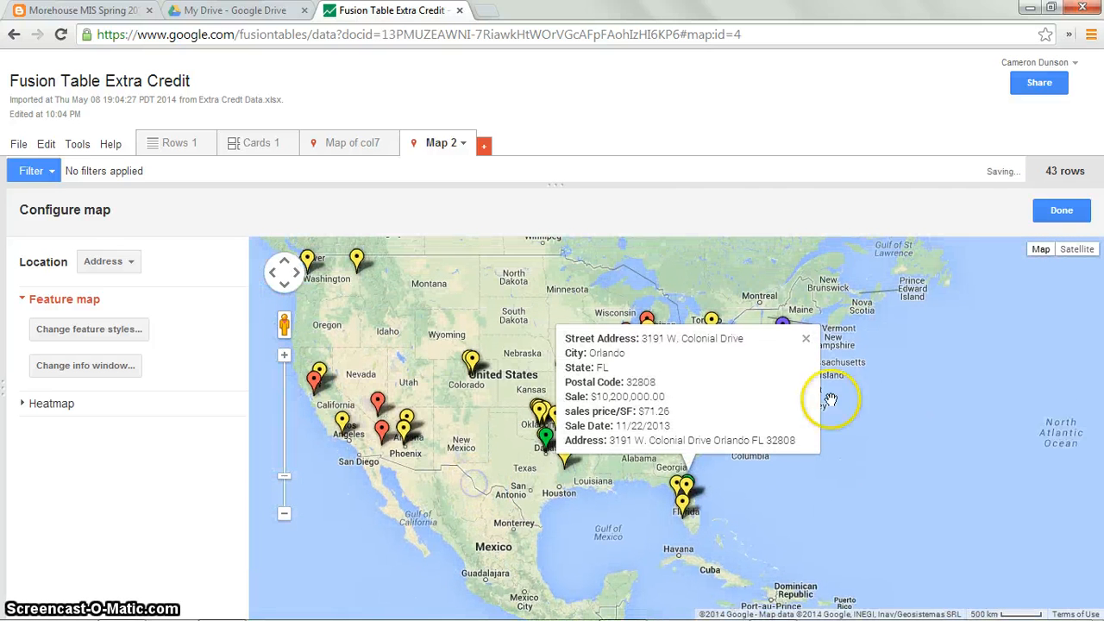
{"action": "left_click", "coordinate": [807, 341]}
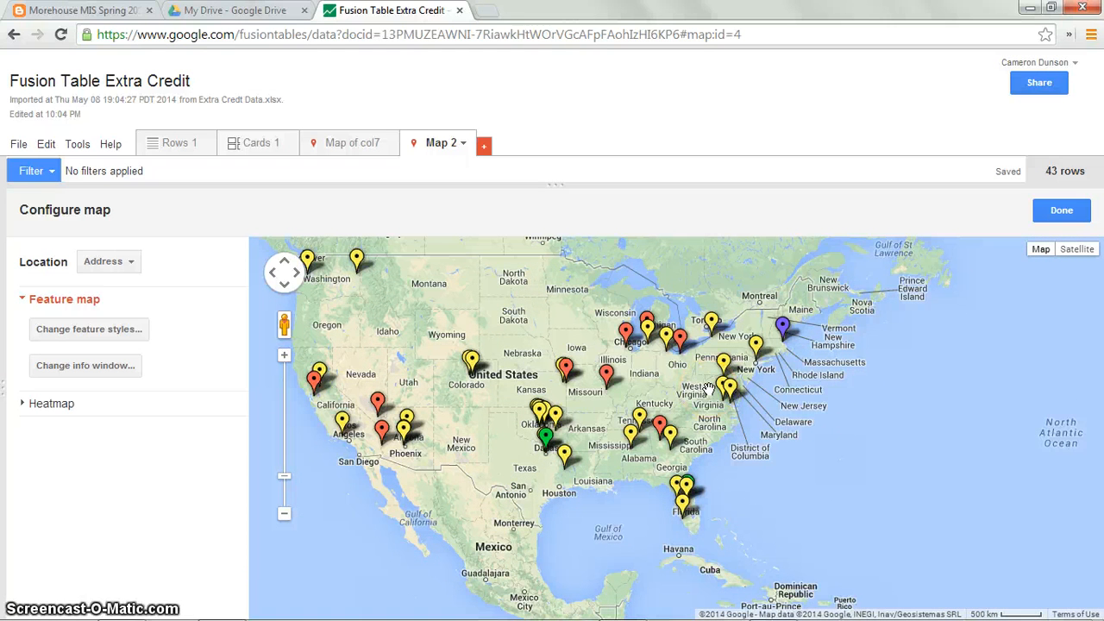